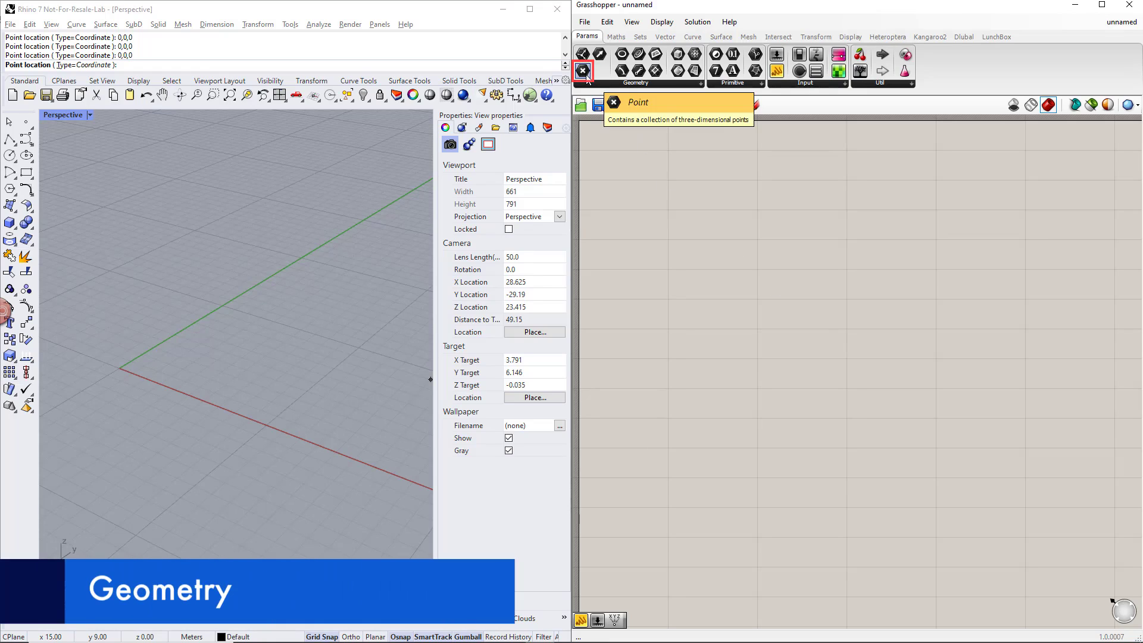
# Place a Point parameter and a Panel on the canvas, and connect the point's output to the panel
pyautogui.moveTo(584, 72); pyautogui.dragTo(873, 378)
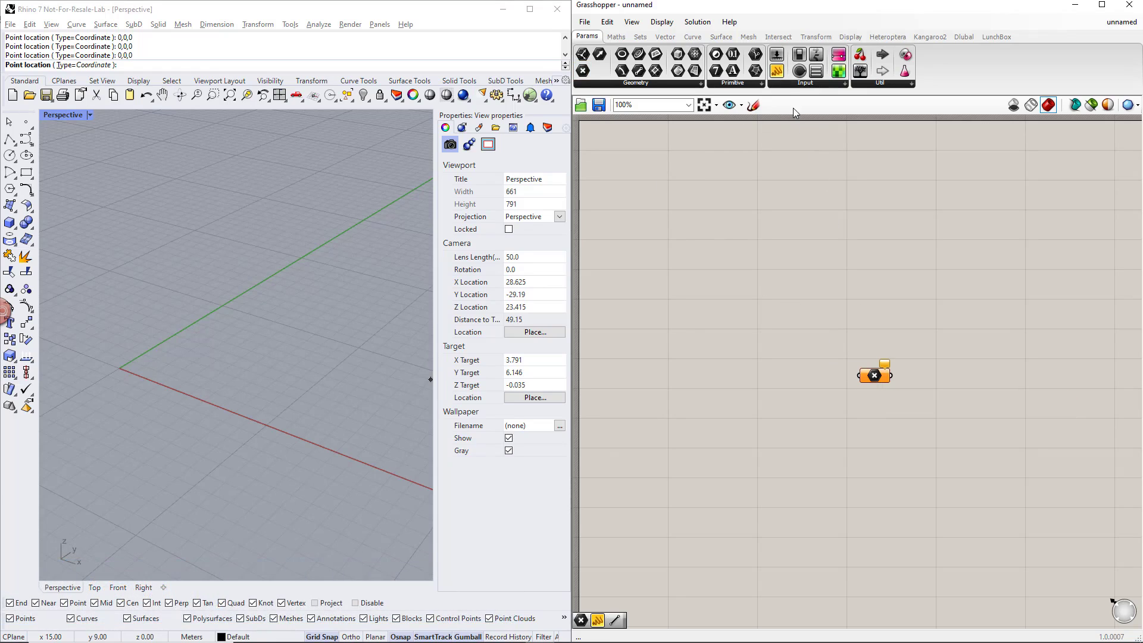
pyautogui.moveTo(778, 72); pyautogui.dragTo(1026, 375)
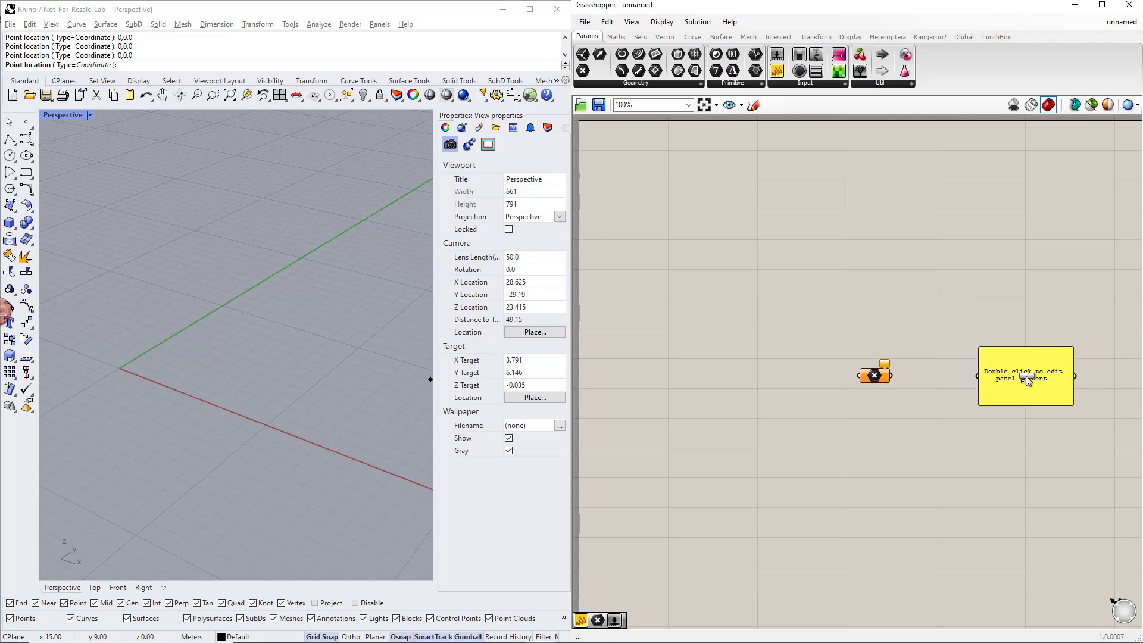
pyautogui.moveTo(893, 377); pyautogui.dragTo(982, 379)
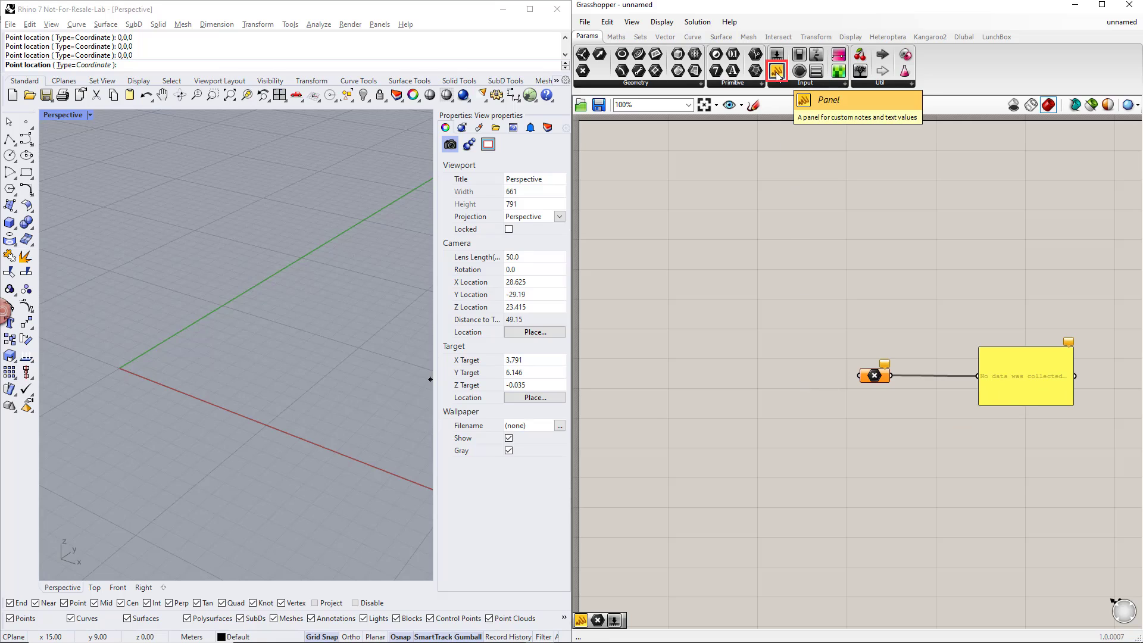
# Try a second panel containing 0,0,0 as the Point parameter's input, and delete that panel
pyautogui.moveTo(777, 71); pyautogui.dragTo(763, 373)
pyautogui.doubleClick(764, 373)
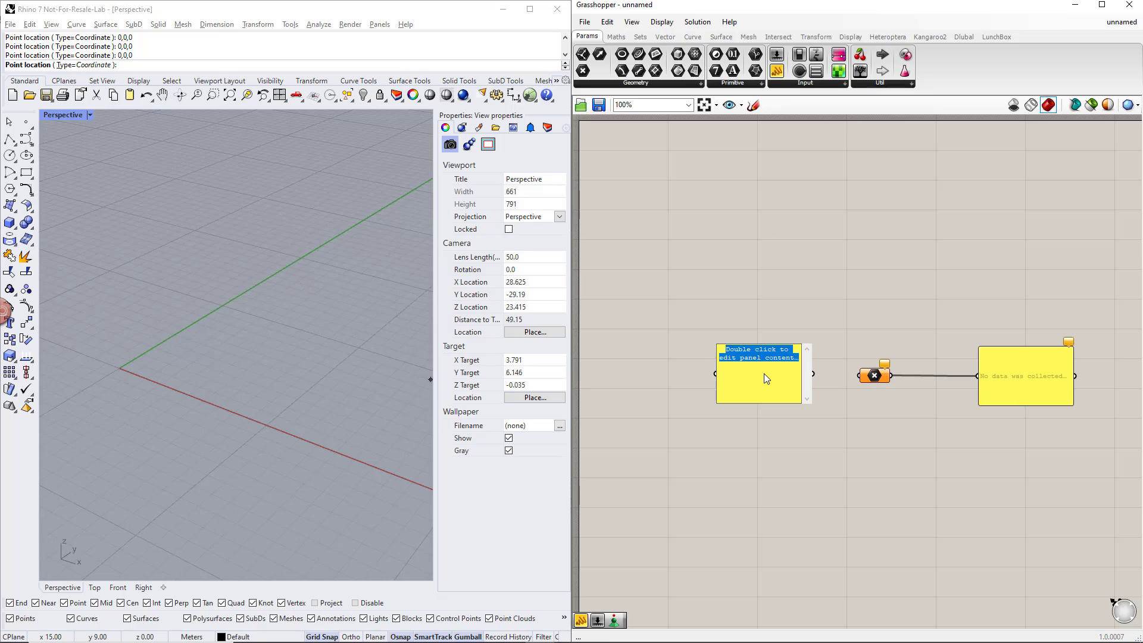
pyautogui.write('0,0,0')
pyautogui.click(836, 392)
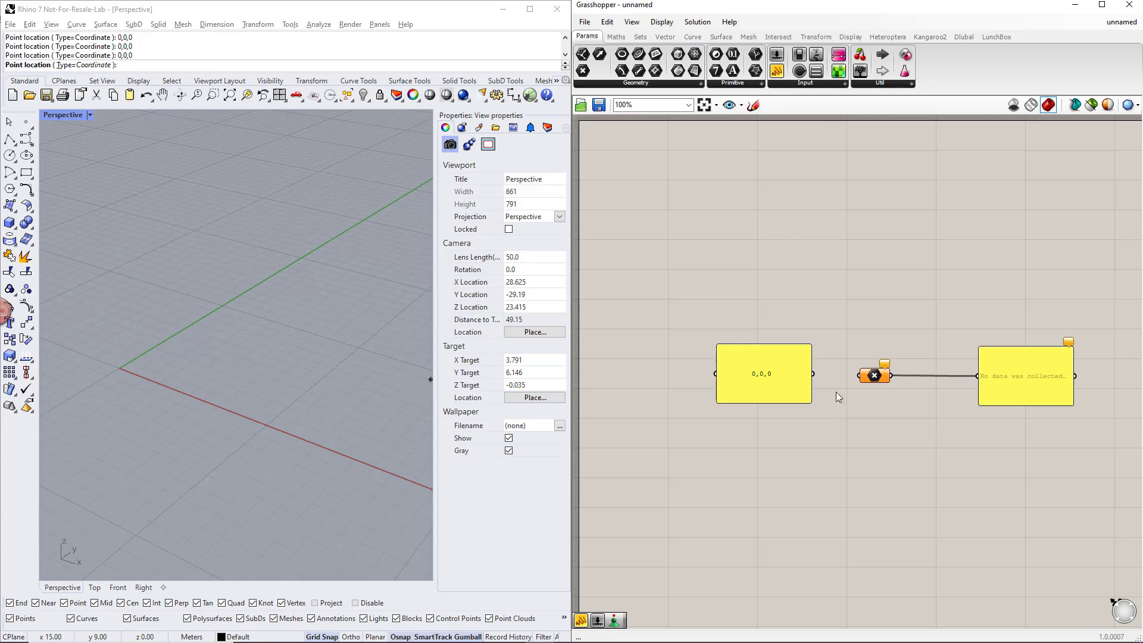
pyautogui.moveTo(813, 374); pyautogui.dragTo(784, 379)
pyautogui.press('Delete')
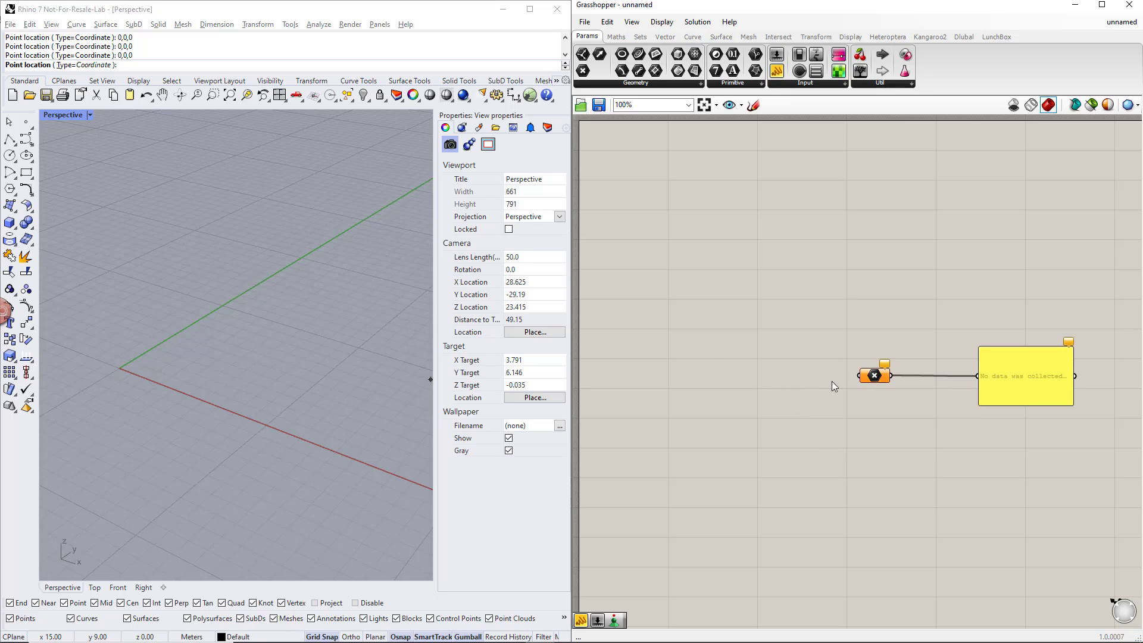
# Set the Point parameter to one point located at 0,0,0 in Rhino
pyautogui.rightClick(867, 380)
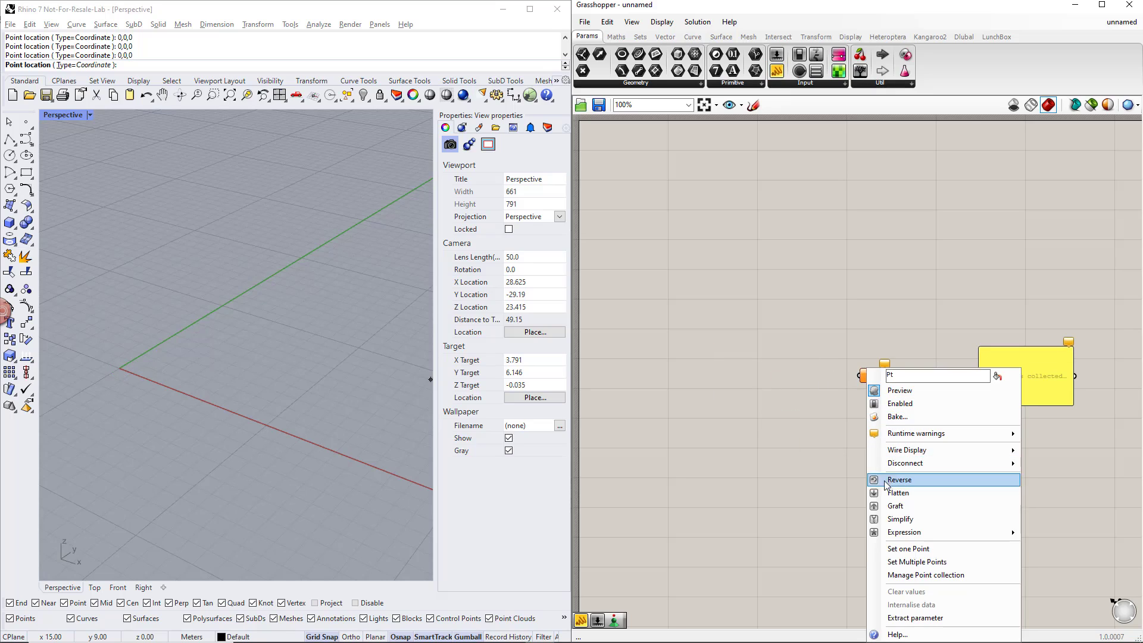
pyautogui.click(900, 549)
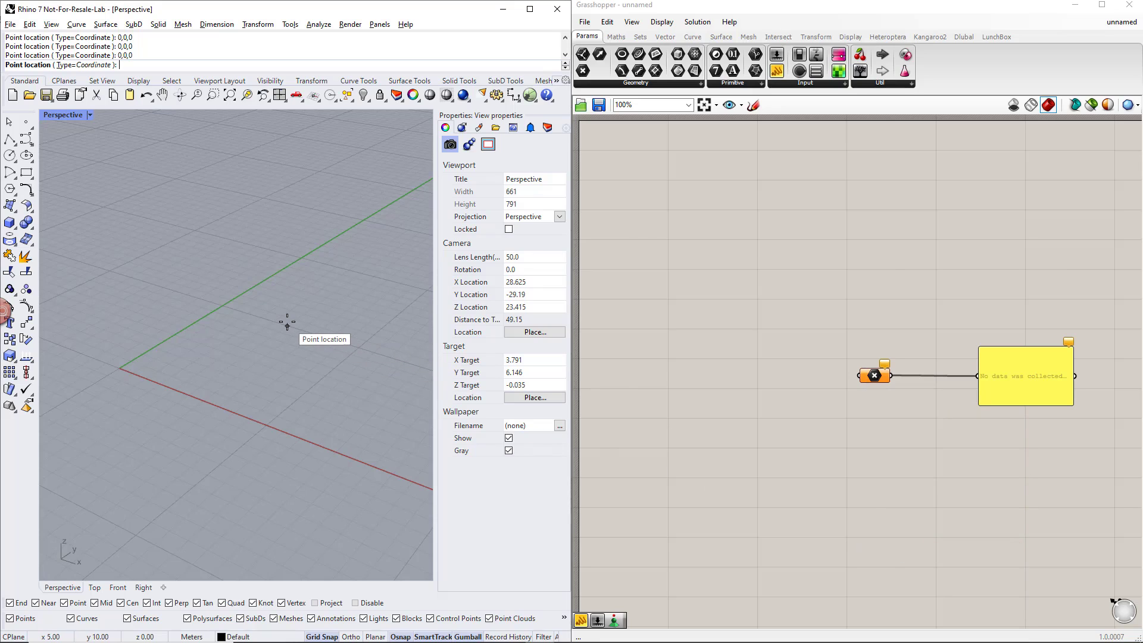
pyautogui.write('0,0,0')
pyautogui.press('Return')
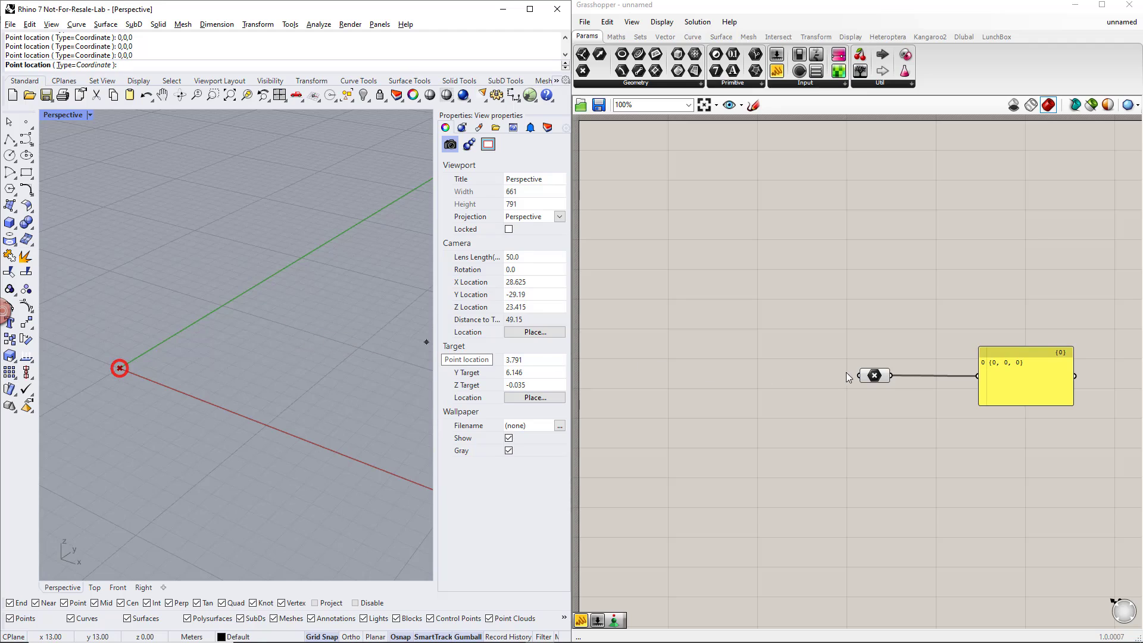
# Delete the panel connected to the Point parameter's output
pyautogui.click(874, 375)
pyautogui.moveTo(1031, 444); pyautogui.dragTo(986, 325)
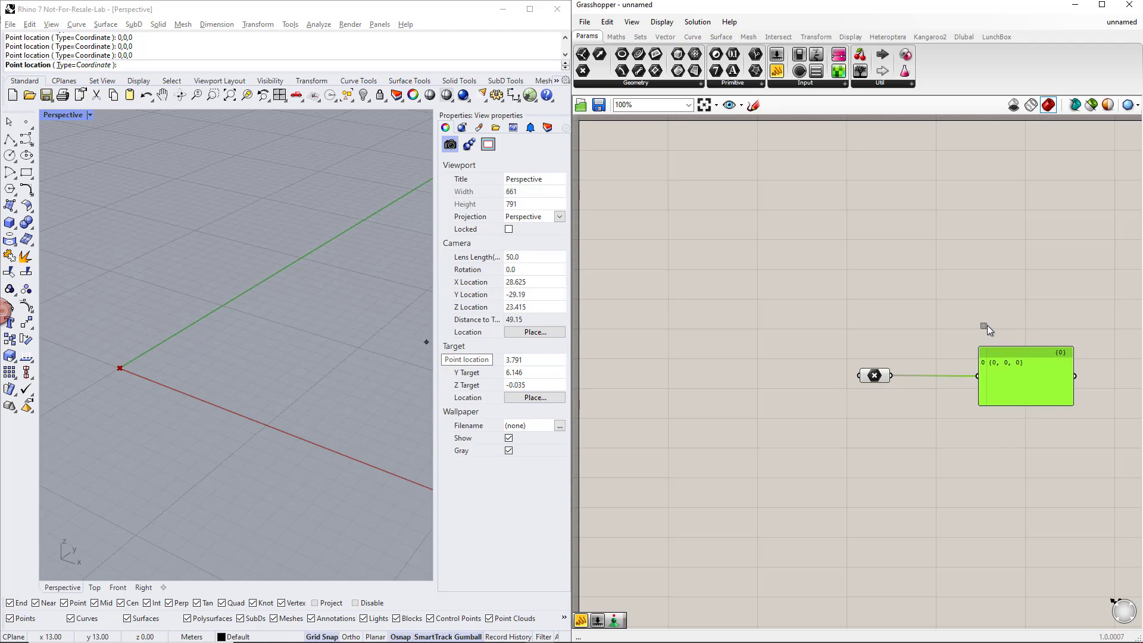
pyautogui.press('Delete')
pyautogui.moveTo(929, 399); pyautogui.dragTo(863, 365, button='right')
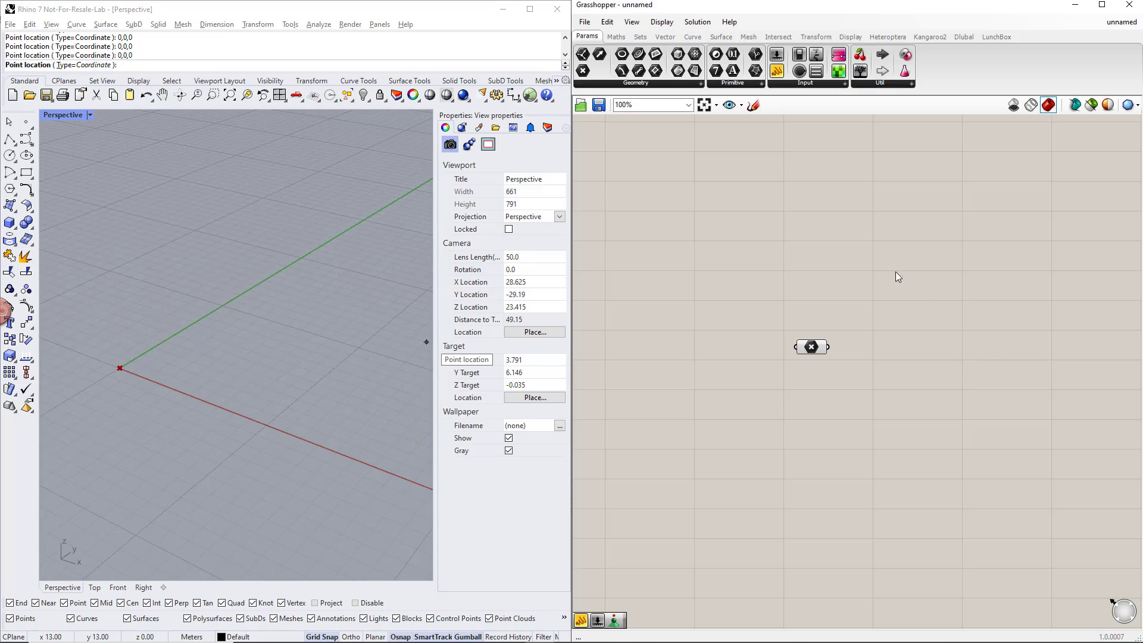
# Add a Deconstruct point component beside the Point parameter and connect the point to its P input
pyautogui.click(666, 36)
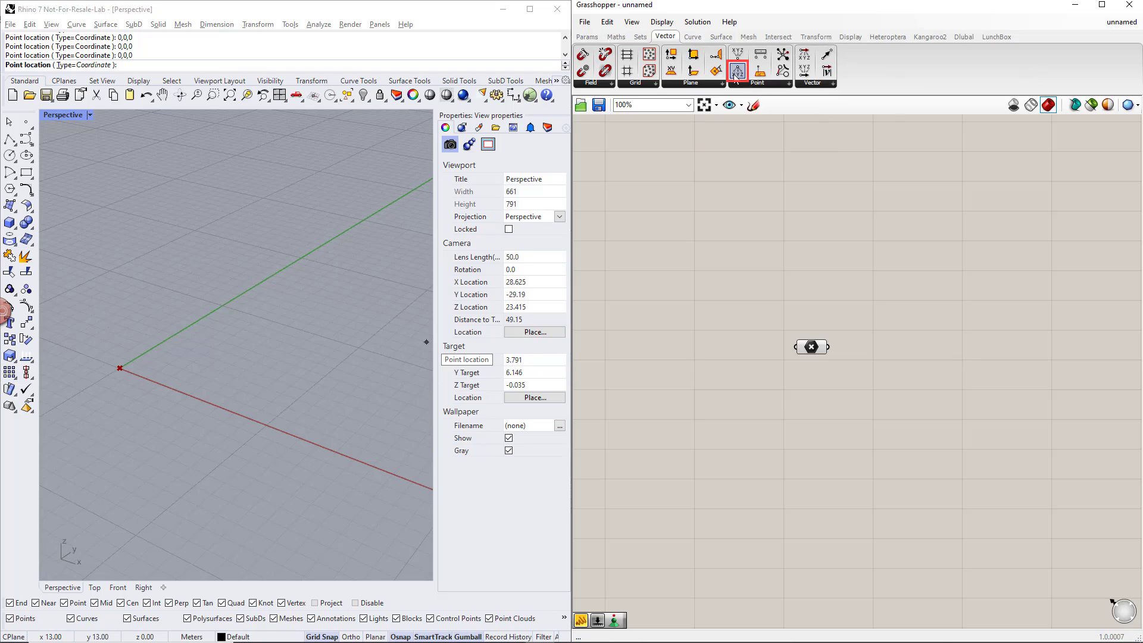
pyautogui.moveTo(737, 73); pyautogui.dragTo(909, 347)
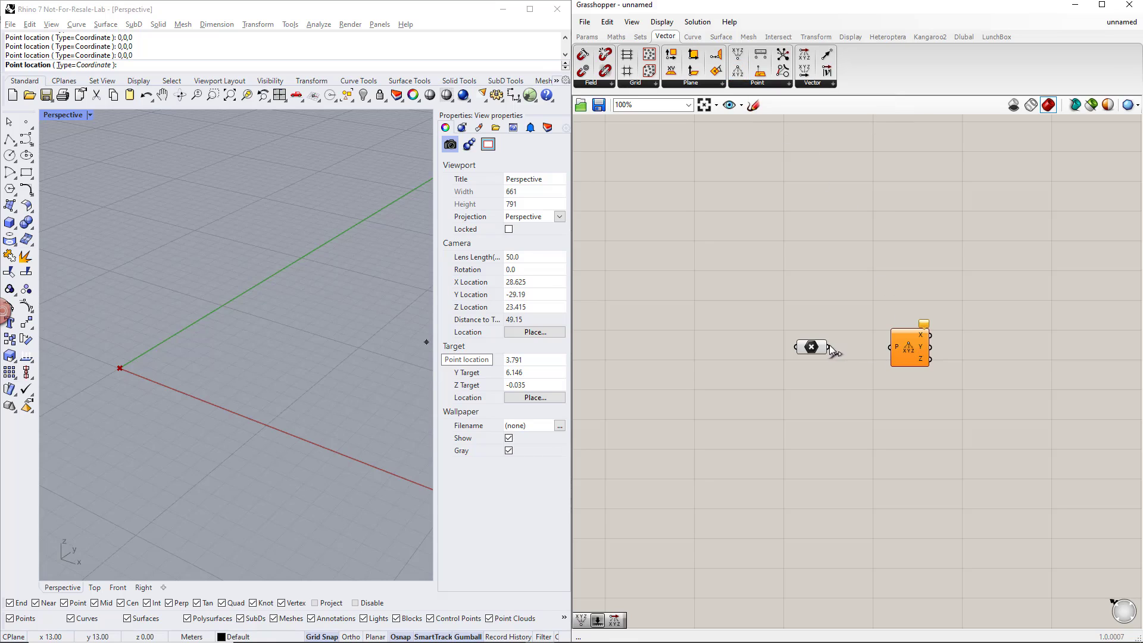
pyautogui.moveTo(829, 346); pyautogui.dragTo(887, 346)
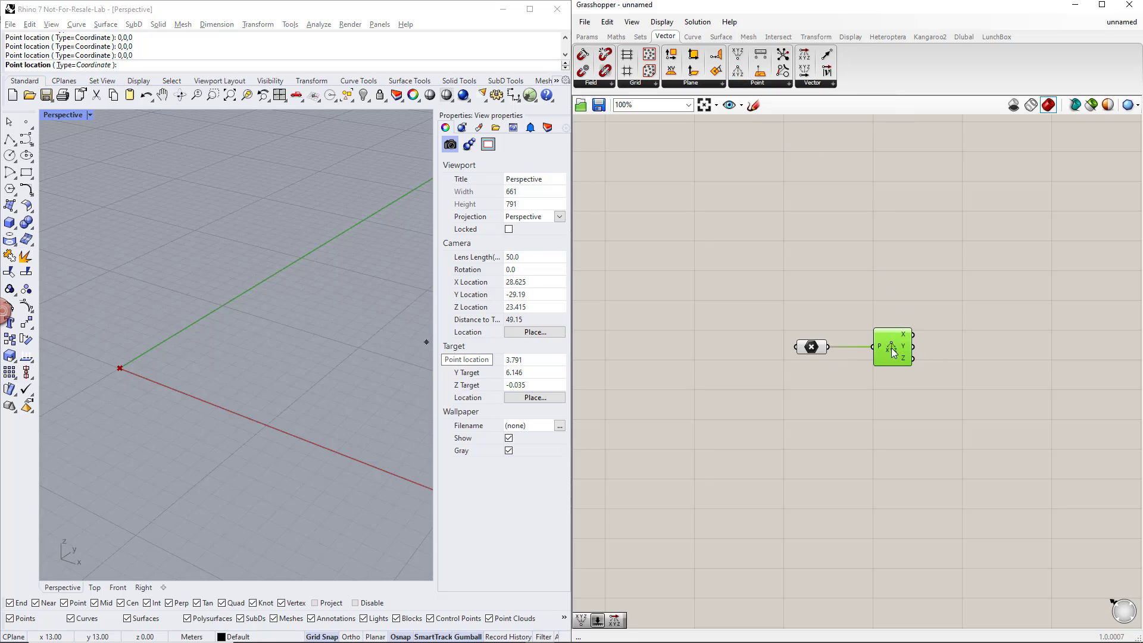
pyautogui.click(910, 388)
# Add a Construct Point component and connect the deconstructed X and Y outputs to its X and Y inputs
pyautogui.moveTo(737, 54); pyautogui.dragTo(979, 335)
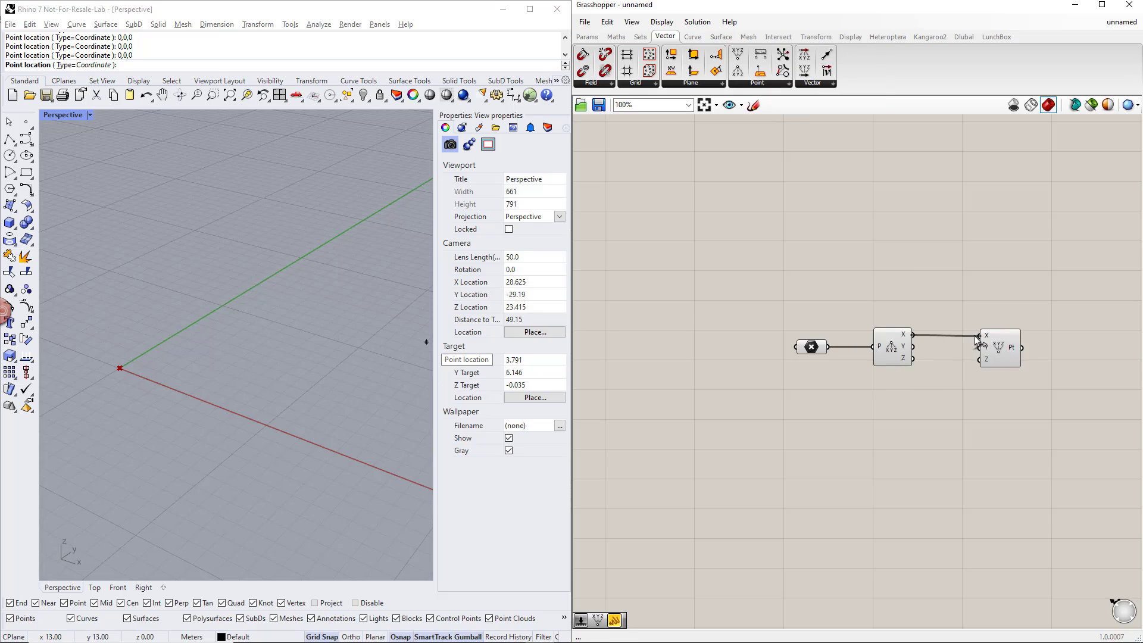
pyautogui.moveTo(914, 347); pyautogui.dragTo(978, 348)
# Create a number slider ranging from 1 to 10, name it Height, and place it below the Deconstruct component
pyautogui.doubleClick(895, 410)
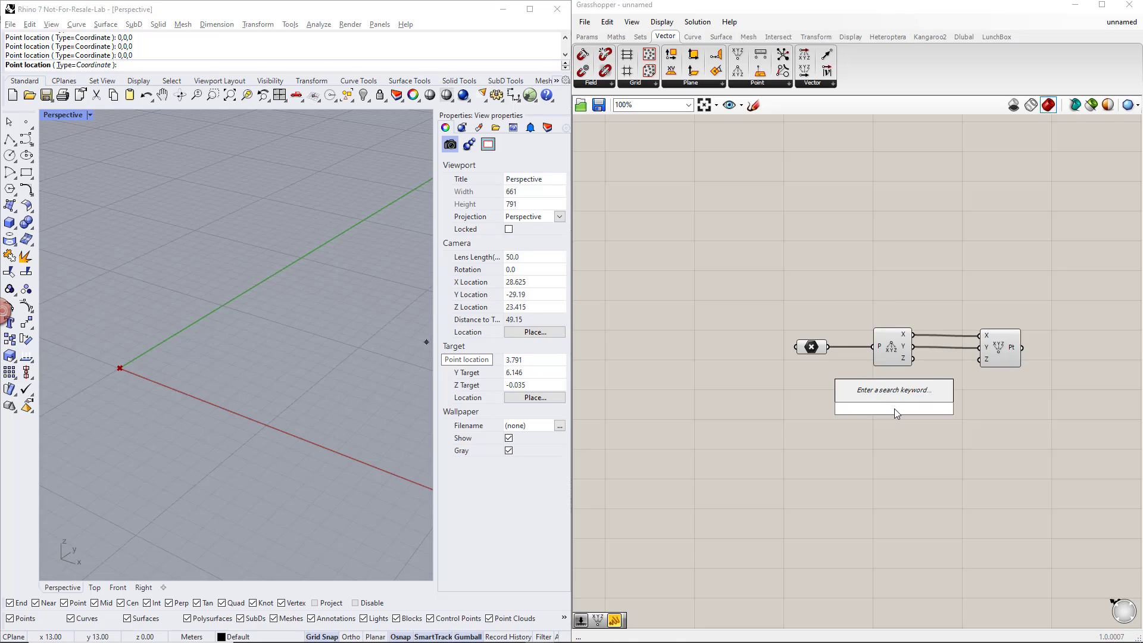
pyautogui.write('1..10')
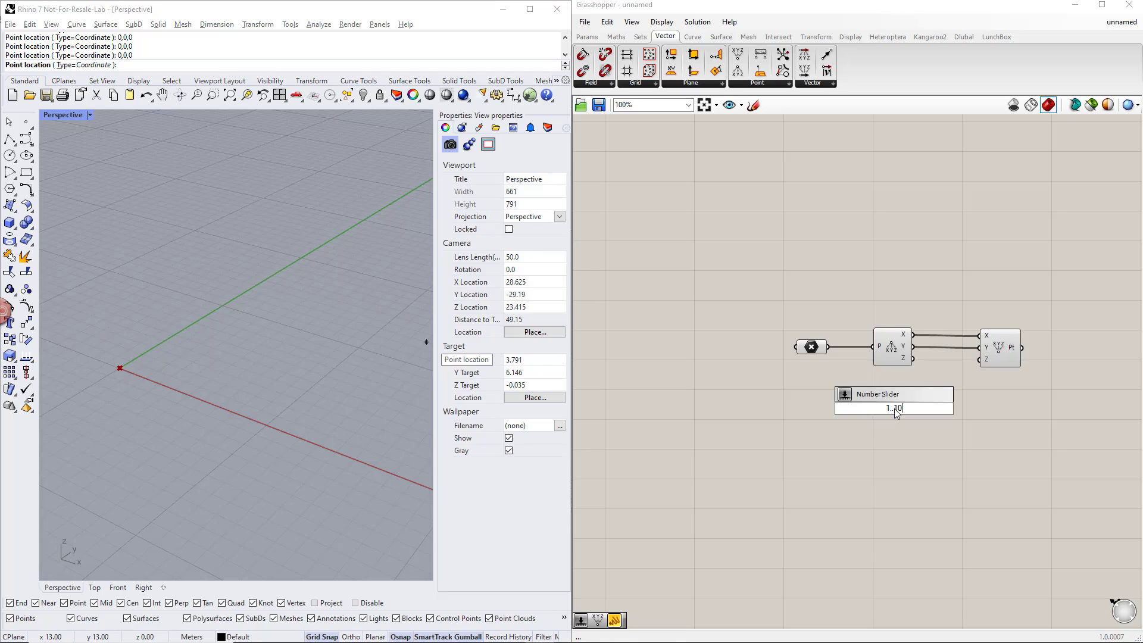
pyautogui.press('Return')
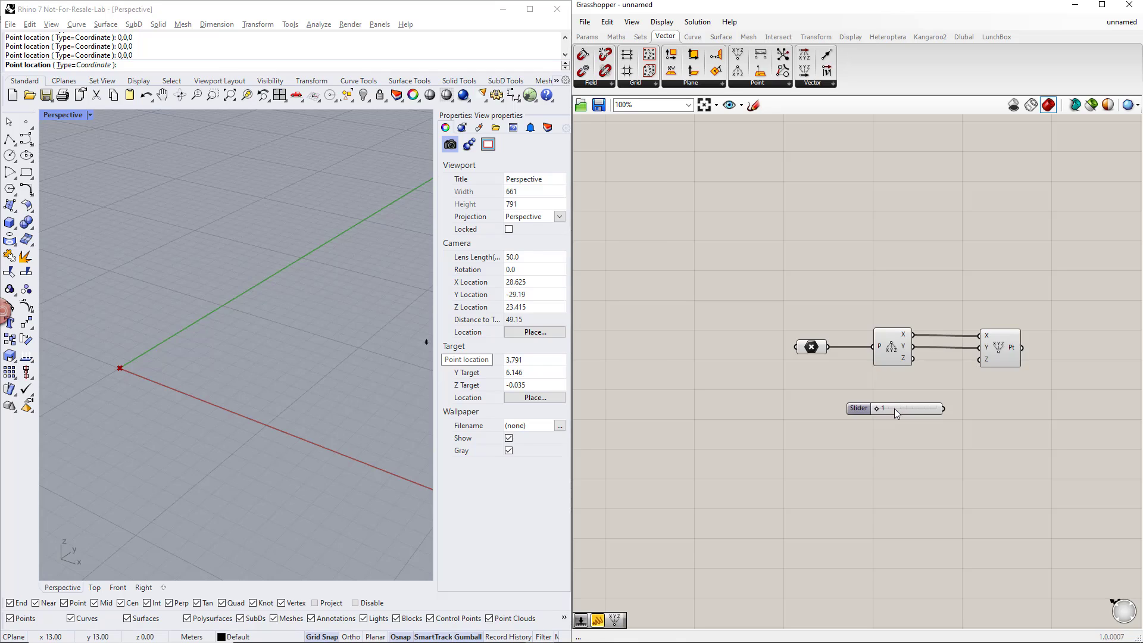
pyautogui.rightClick(853, 410)
pyautogui.write('Height')
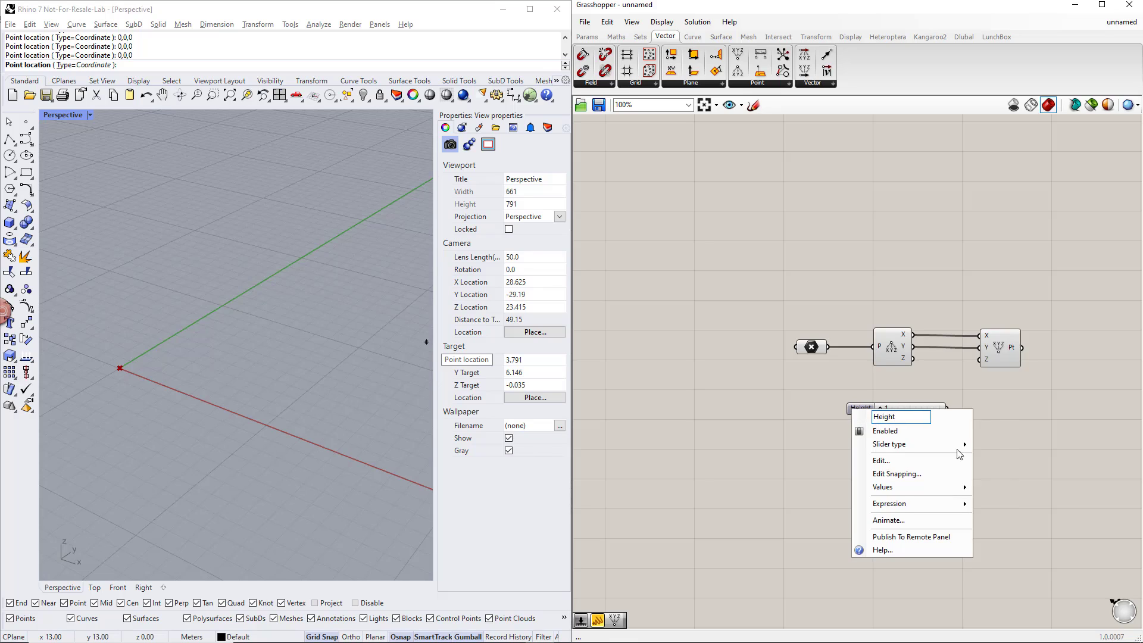
pyautogui.press('Return')
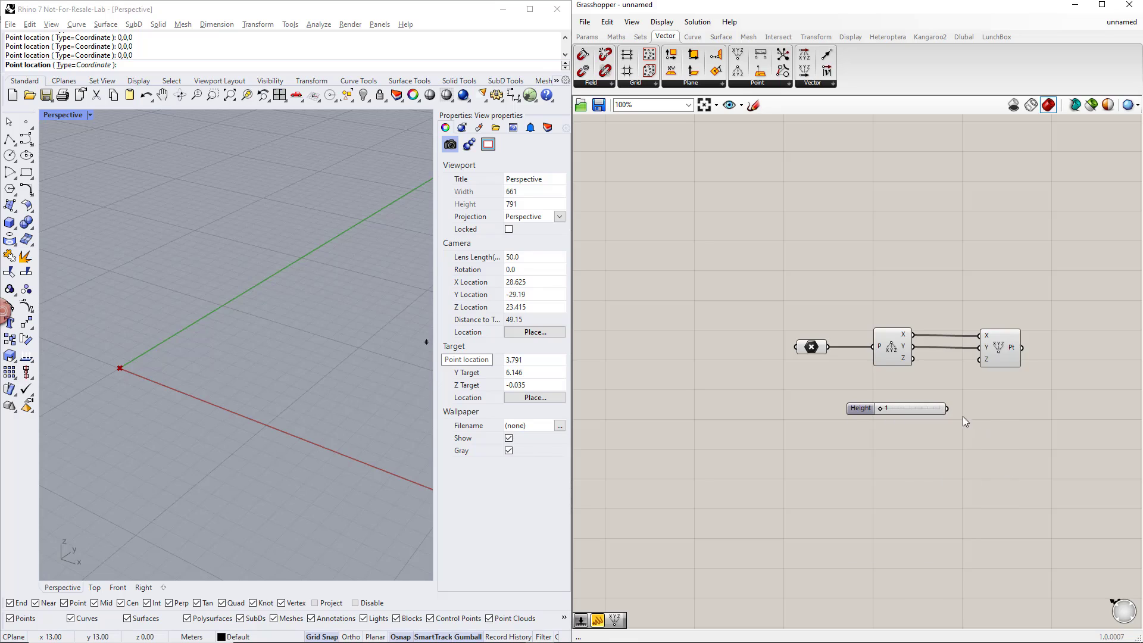
pyautogui.moveTo(910, 410); pyautogui.dragTo(890, 464)
pyautogui.click(913, 424)
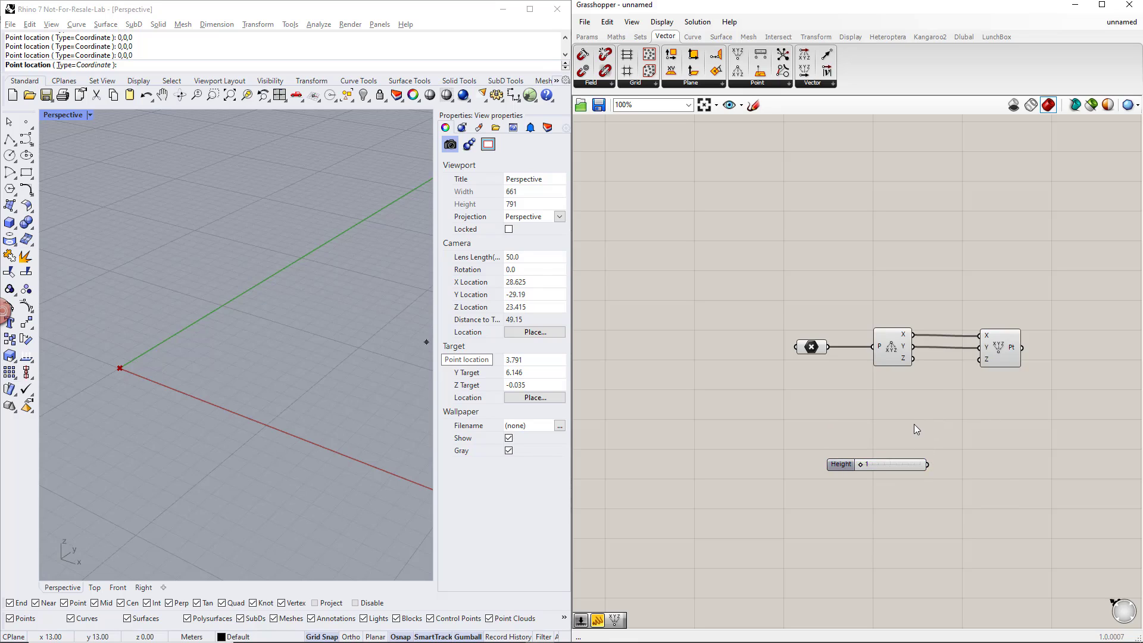
# Add an Addition component summing the deconstructed Z and Height into Construct Point's Z input, with Height set to 4
pyautogui.click(617, 37)
pyautogui.click(677, 86)
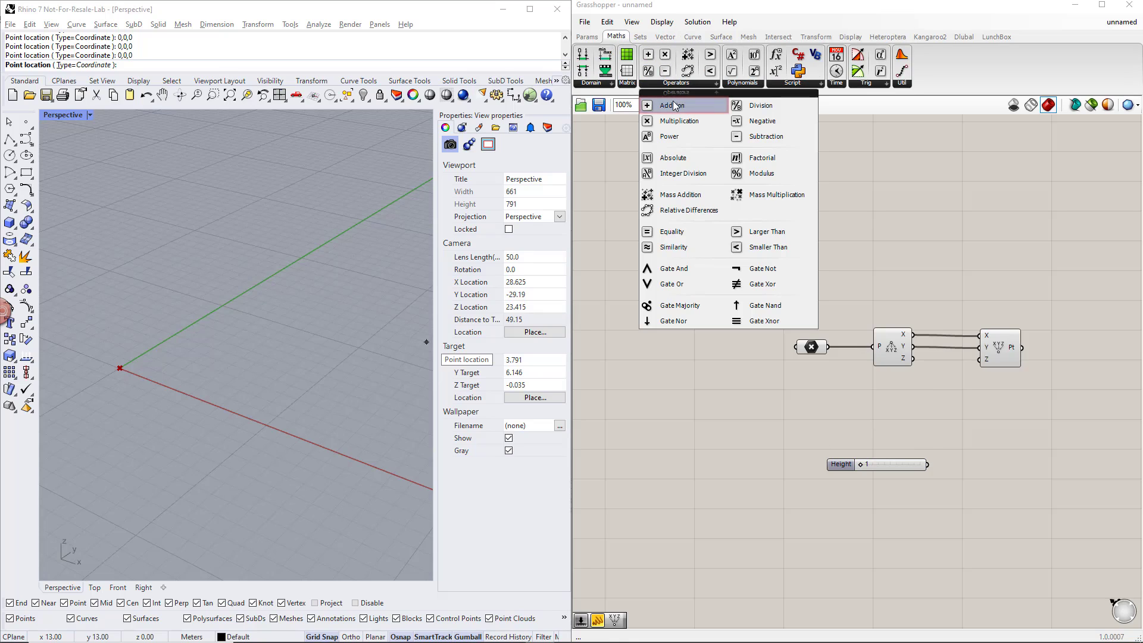
pyautogui.moveTo(674, 106); pyautogui.dragTo(954, 401)
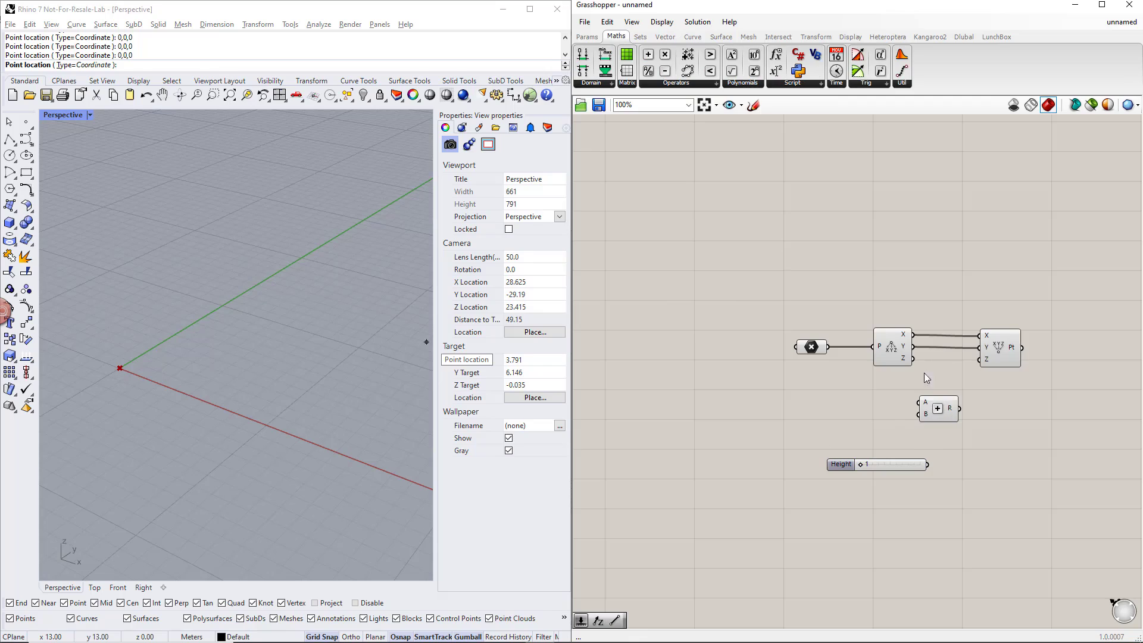
pyautogui.moveTo(914, 360); pyautogui.dragTo(922, 405)
pyautogui.moveTo(928, 464); pyautogui.dragTo(979, 360)
pyautogui.moveTo(861, 465); pyautogui.dragTo(879, 464)
# Add a Line component running from the original point (A) to the constructed point (B), and place it slightly higher
pyautogui.moveTo(1009, 444); pyautogui.dragTo(893, 429, button='right')
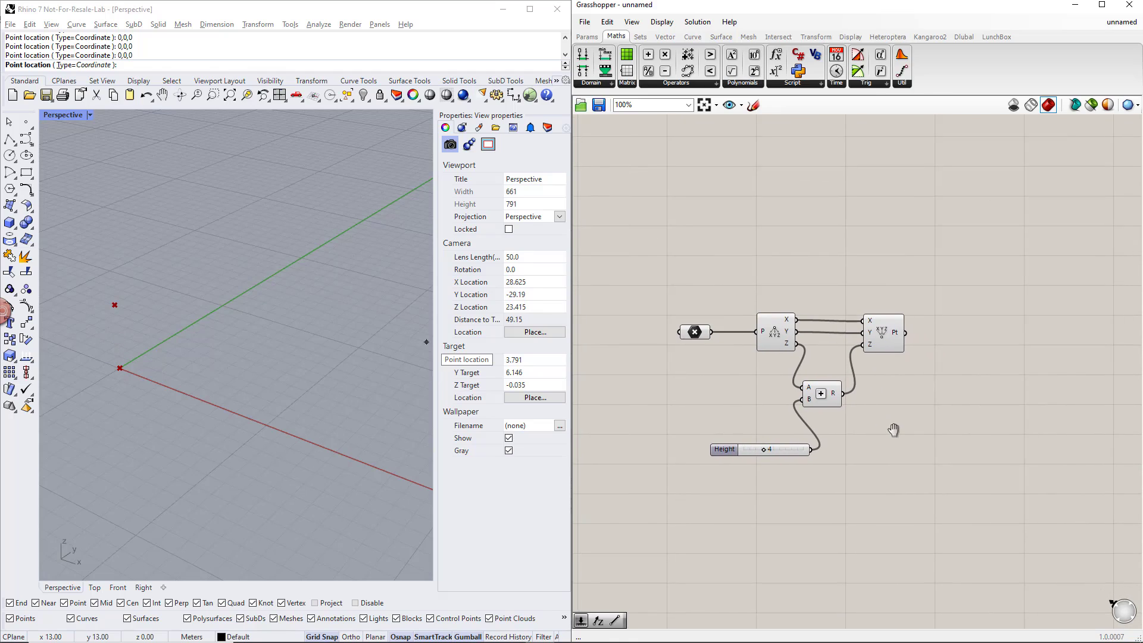
pyautogui.doubleClick(997, 334)
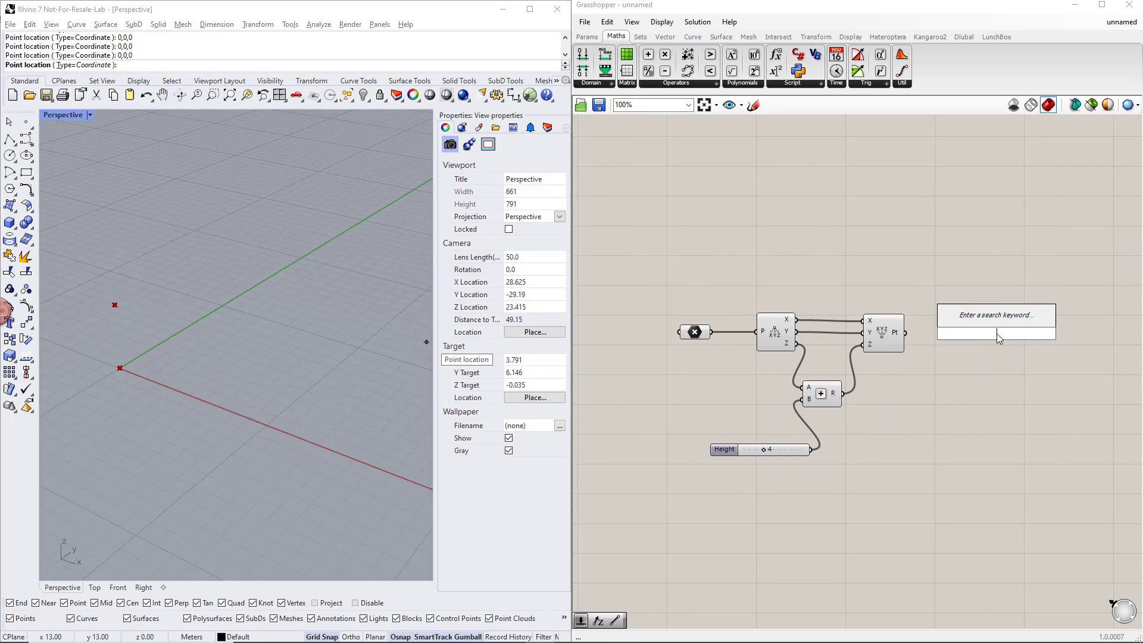
pyautogui.write('line')
pyautogui.click(981, 289)
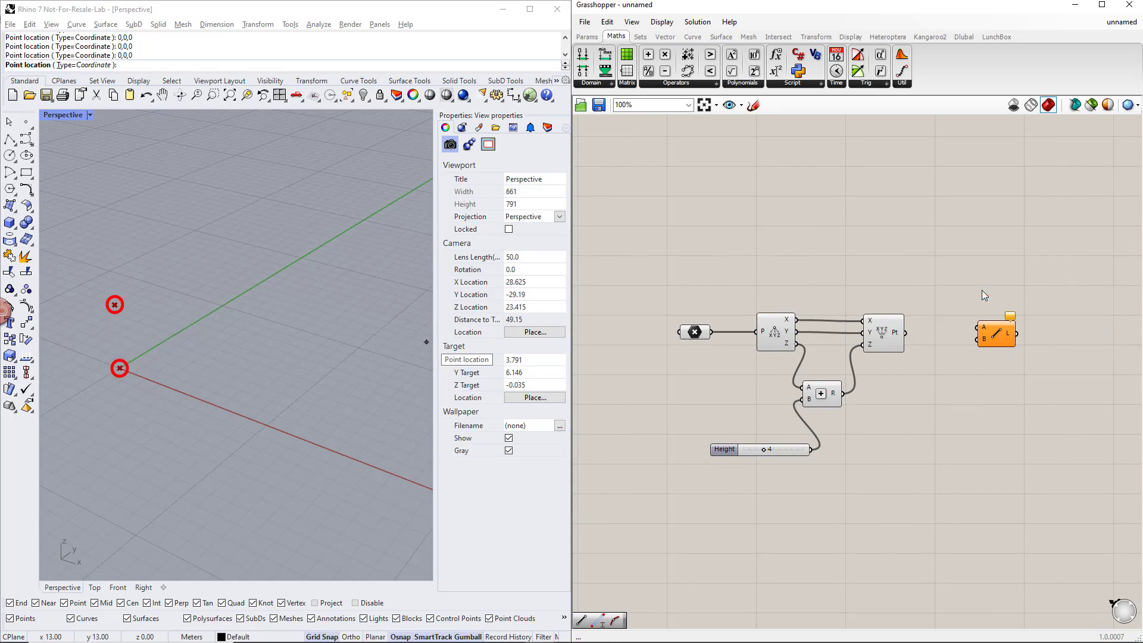
pyautogui.click(703, 336)
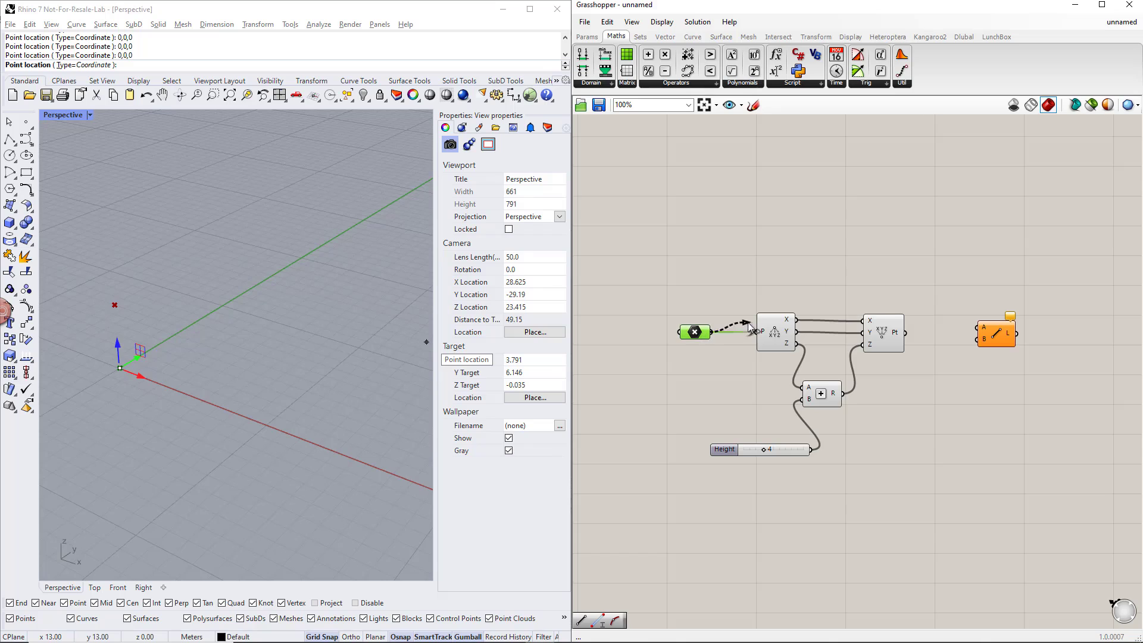
pyautogui.moveTo(906, 333)
pyautogui.mouseDown()
pyautogui.moveTo(977, 327)
pyautogui.moveTo(935, 337)
pyautogui.moveTo(978, 339)
pyautogui.mouseUp()
pyautogui.moveTo(1003, 339); pyautogui.dragTo(998, 300)
pyautogui.click(1029, 340)
# Add a Move component after the Line and connect the line to its geometry input
pyautogui.moveTo(1029, 341); pyautogui.dragTo(929, 337, button='right')
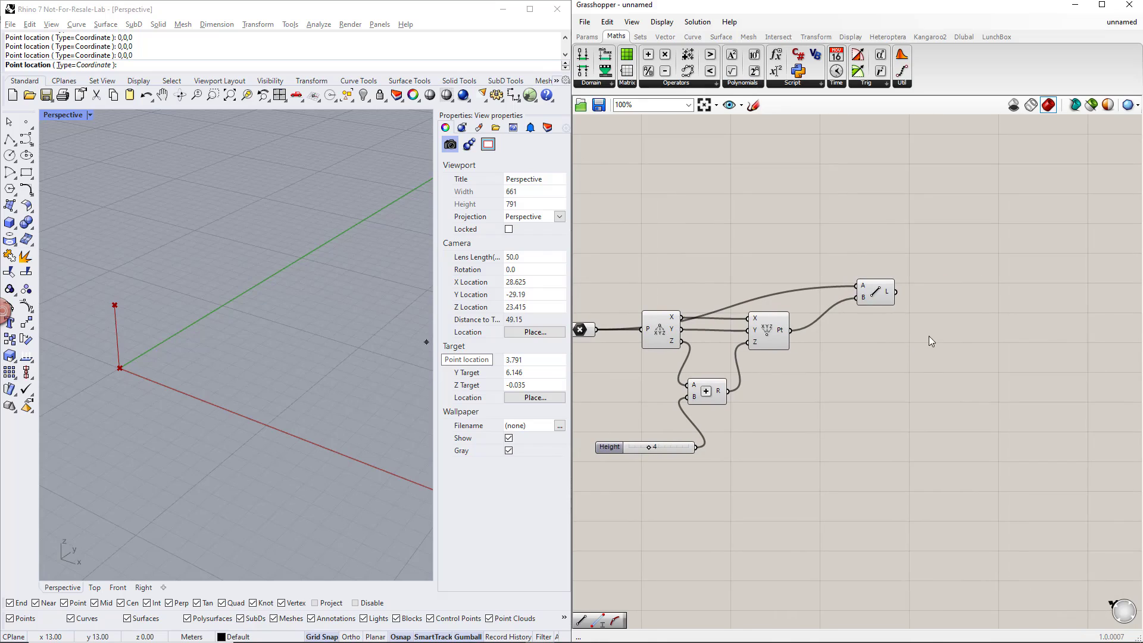
pyautogui.doubleClick(972, 292)
pyautogui.write('move')
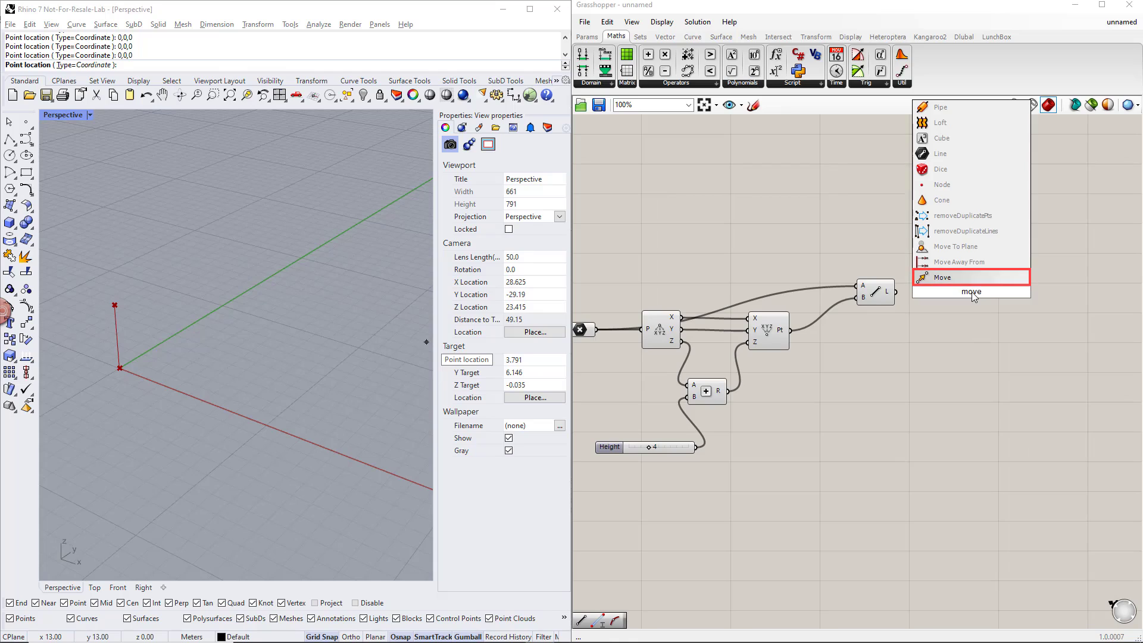
pyautogui.press('Return')
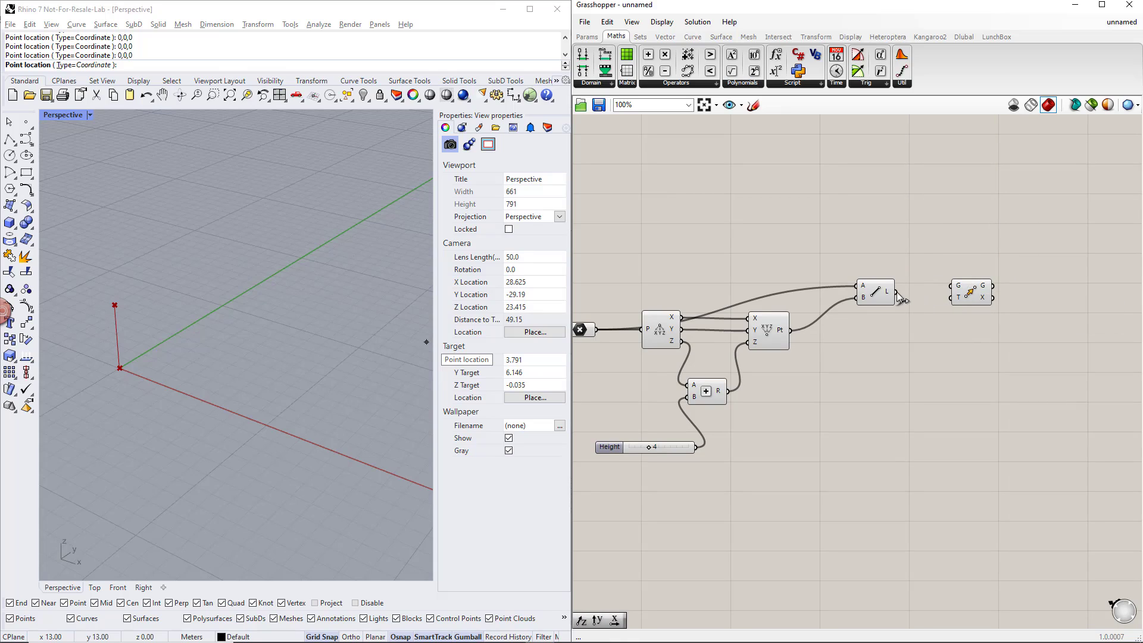
pyautogui.moveTo(897, 291); pyautogui.dragTo(951, 286)
# Add a Unit X vector, connect it to Move's T input, and space the components further along the canvas
pyautogui.doubleClick(908, 337)
pyautogui.write('unit x')
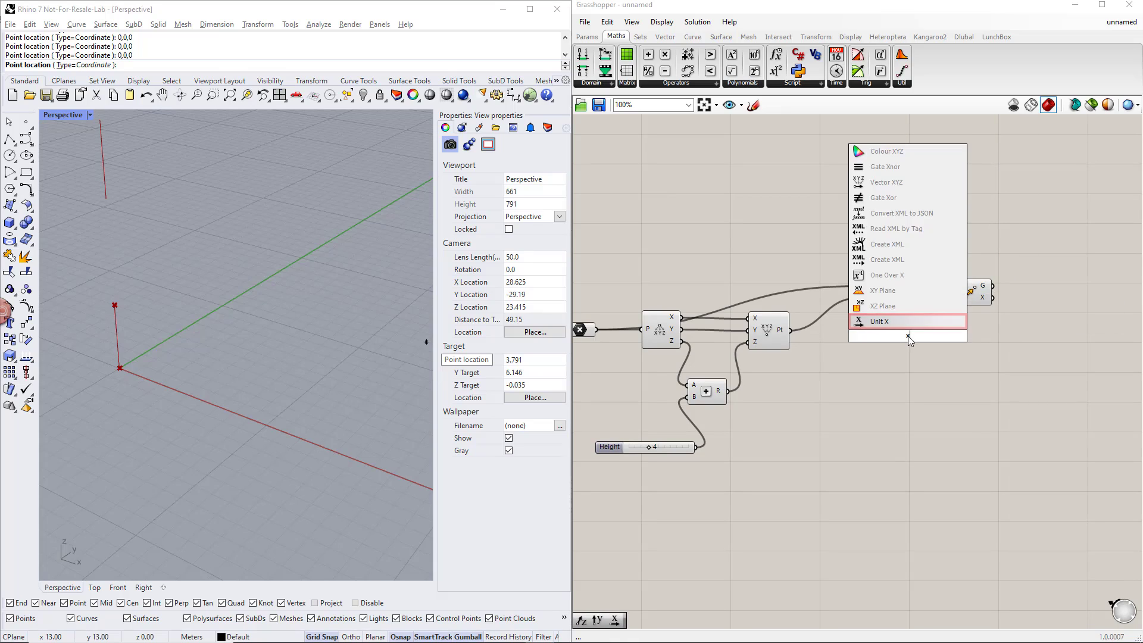
pyautogui.press('Return')
pyautogui.moveTo(929, 336); pyautogui.dragTo(998, 295)
pyautogui.moveTo(919, 344); pyautogui.dragTo(961, 348)
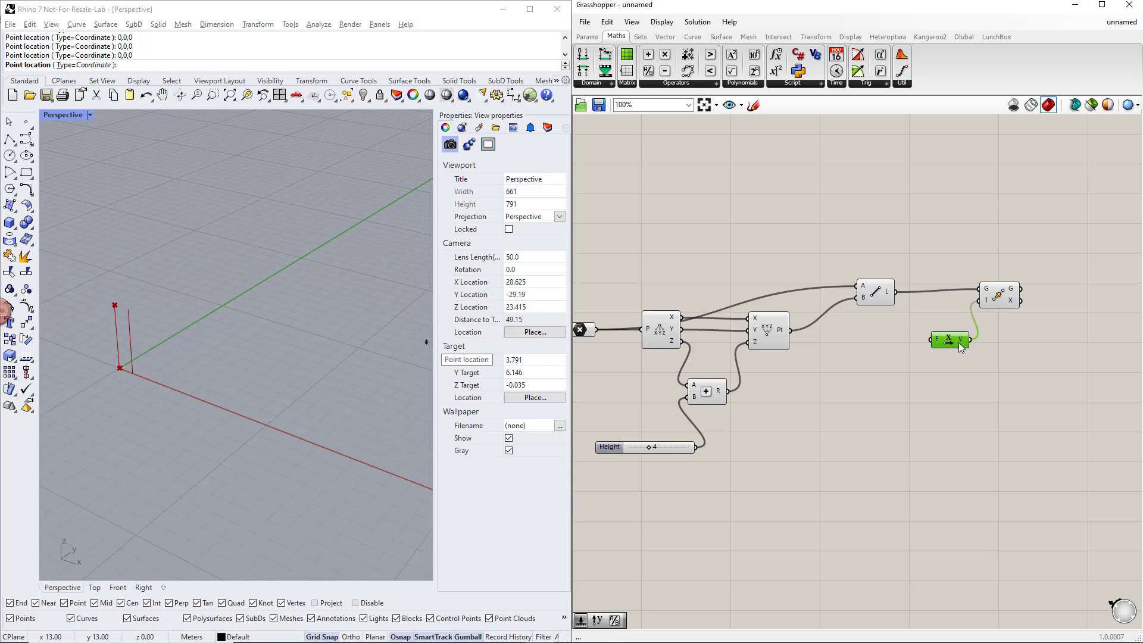
# Add an integer number slider ranging from 1 to 15 and name it Width
pyautogui.click(864, 345)
pyautogui.doubleClick(849, 342)
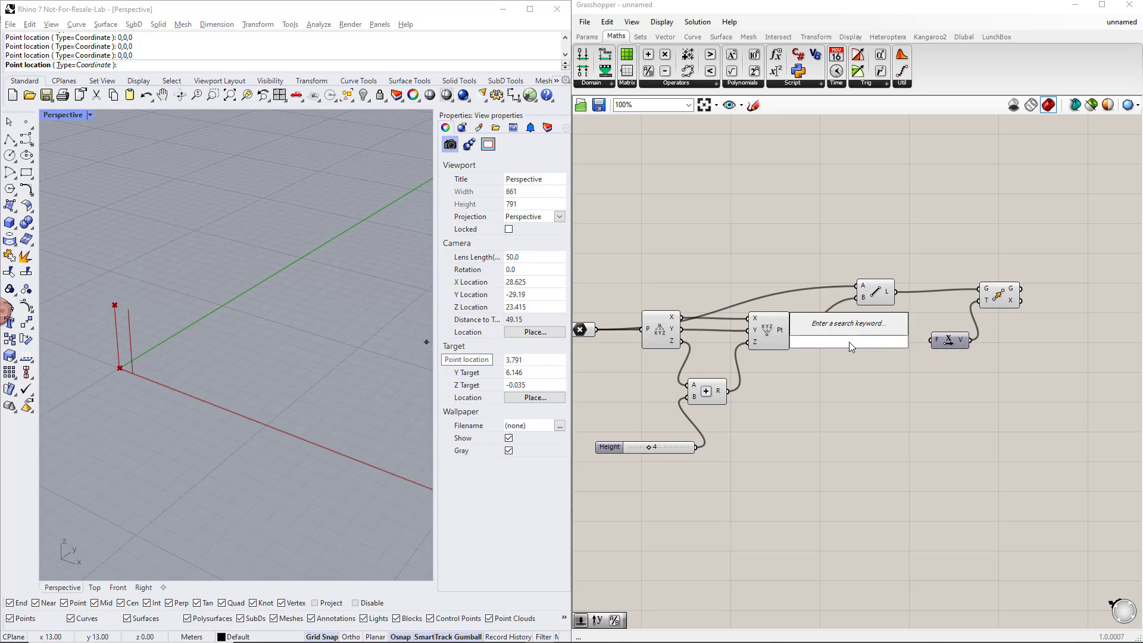
pyautogui.write('1..15')
pyautogui.press('Return')
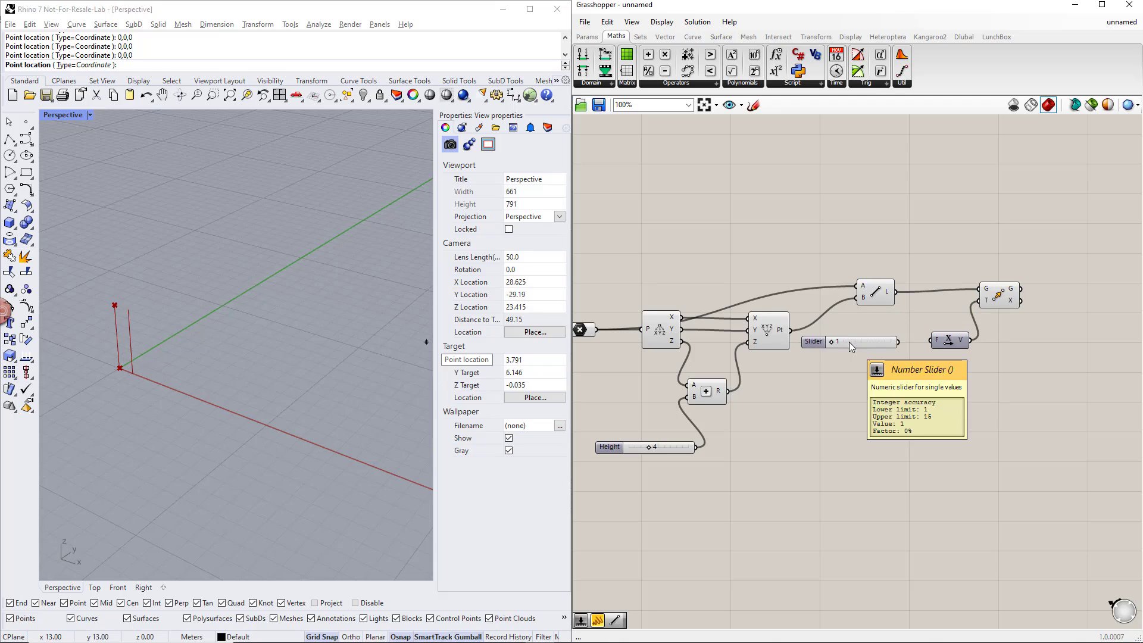
pyautogui.rightClick(839, 344)
pyautogui.write('Width')
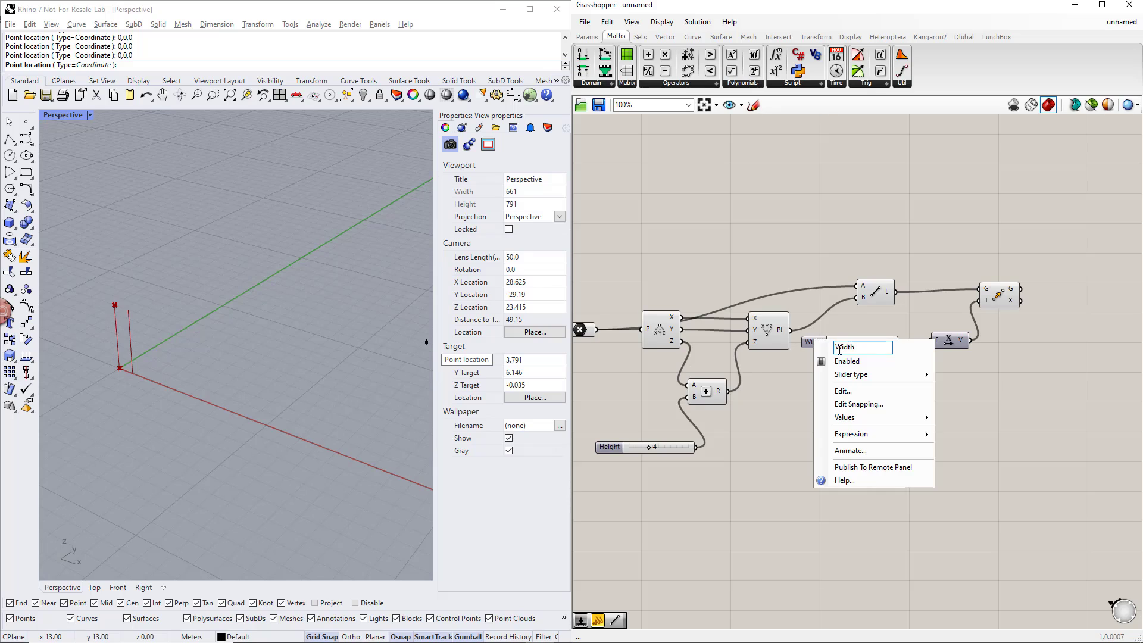
pyautogui.press('Return')
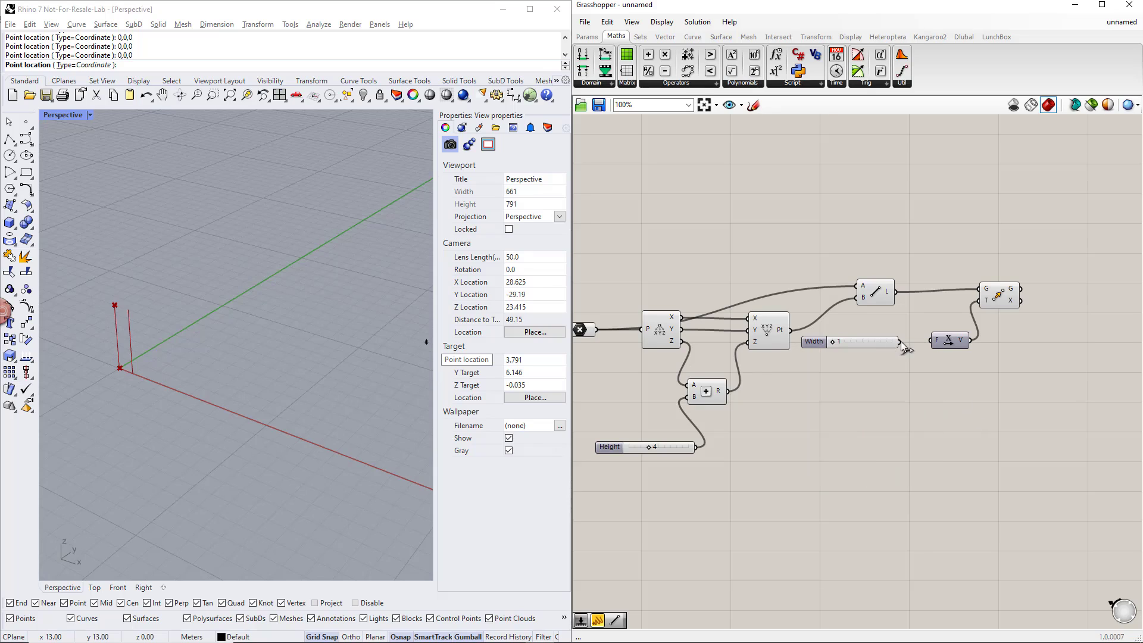
# Connect the Width slider to Unit X's F input and set it to 3
pyautogui.moveTo(900, 342); pyautogui.dragTo(933, 340)
pyautogui.moveTo(833, 341); pyautogui.dragTo(842, 342)
# Duplicate the Move component twice, feeding one copy's geometry input from the original point and the other's from the constructed point
pyautogui.scroll(-1, 919, 398)
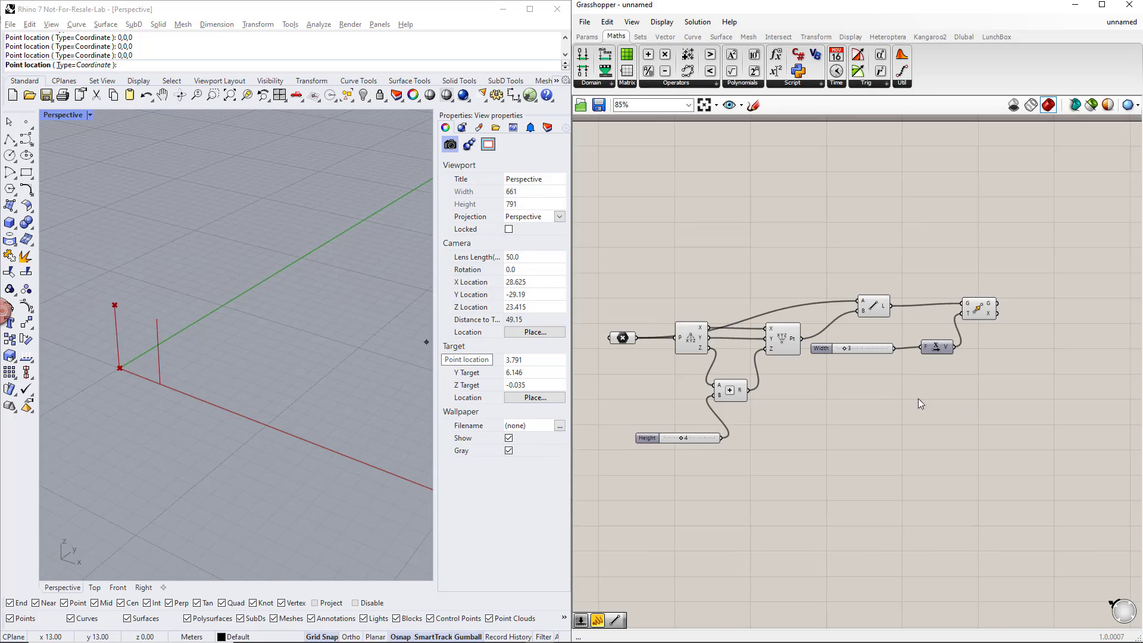
pyautogui.keyDown('alt'); pyautogui.moveTo(943, 295); pyautogui.dragTo(943, 365); pyautogui.keyUp('alt')
pyautogui.keyDown('alt'); pyautogui.moveTo(941, 360); pyautogui.dragTo(942, 438); pyautogui.keyUp('alt')
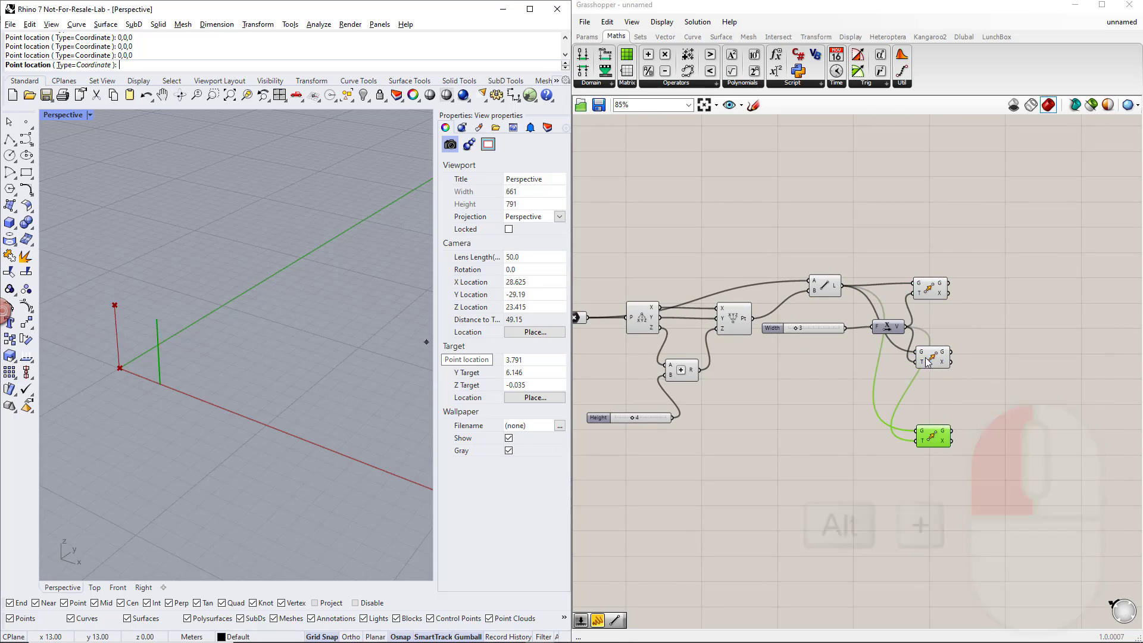
pyautogui.moveTo(916, 352); pyautogui.dragTo(589, 318)
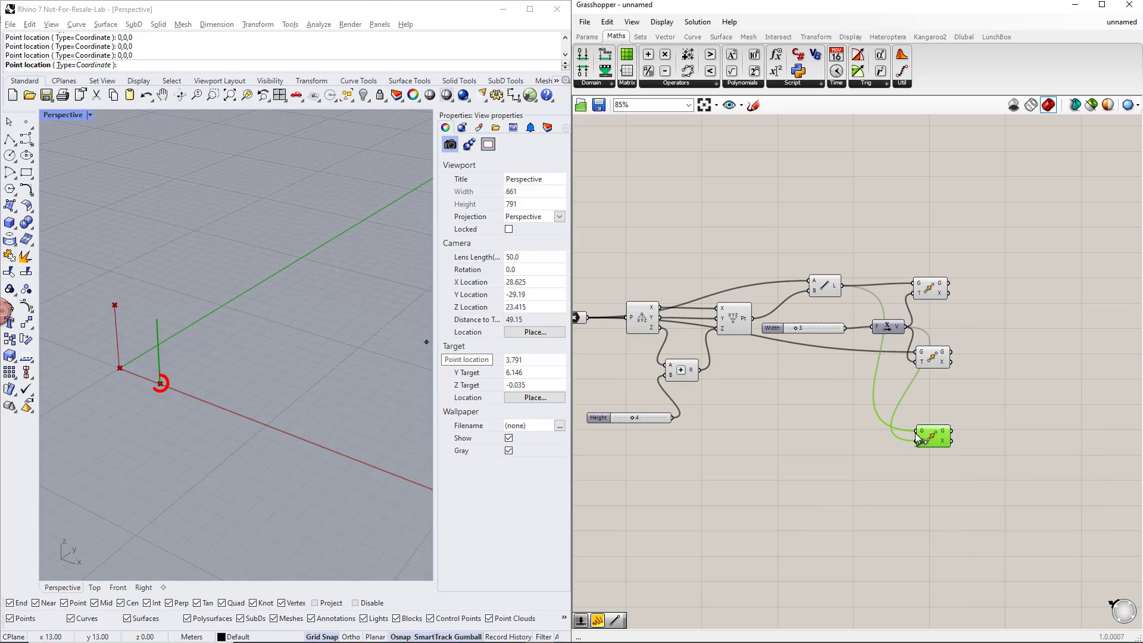
pyautogui.moveTo(916, 431); pyautogui.dragTo(753, 319)
pyautogui.moveTo(931, 289); pyautogui.dragTo(943, 284)
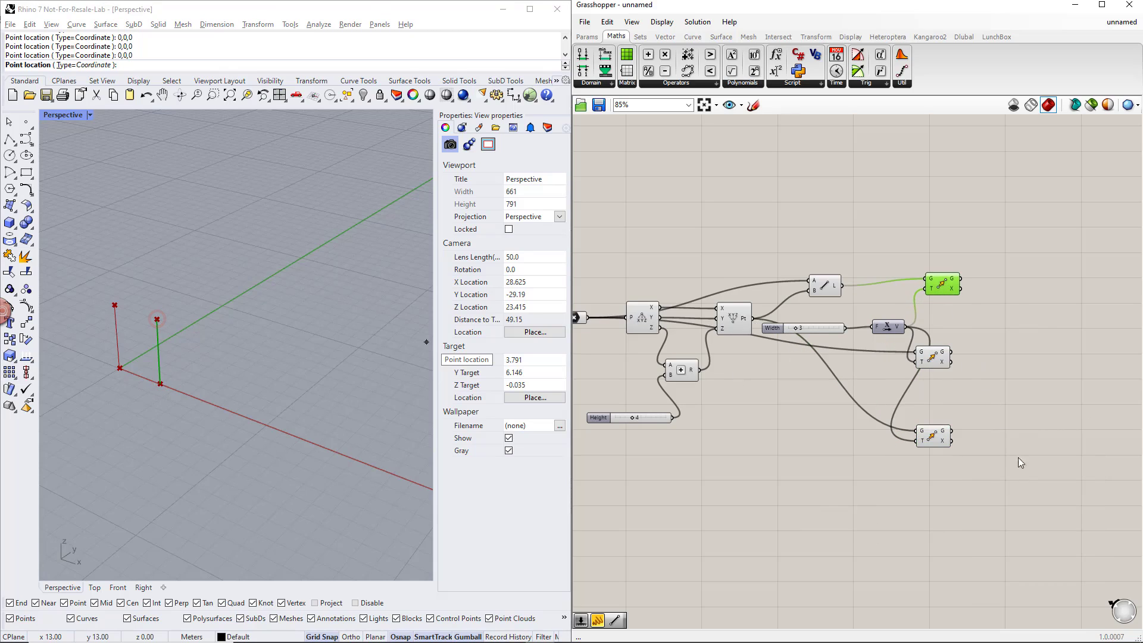
pyautogui.moveTo(1020, 477); pyautogui.dragTo(911, 250)
pyautogui.click(1054, 330)
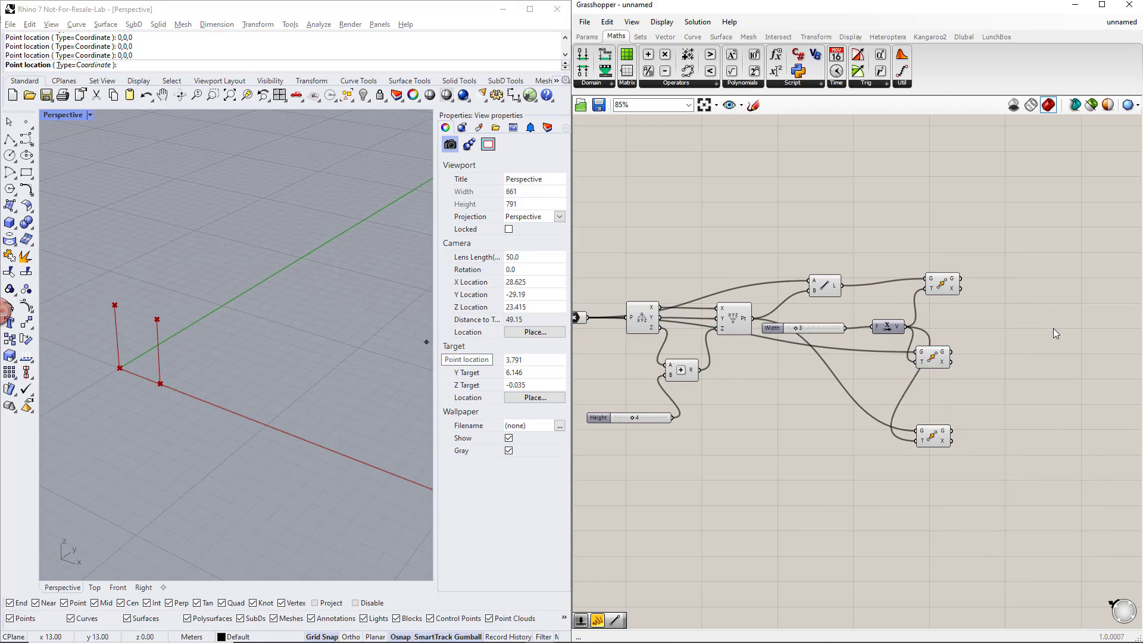
# Add another Move component above the existing ones and connect the constructed point to its geometry input
pyautogui.click(733, 321)
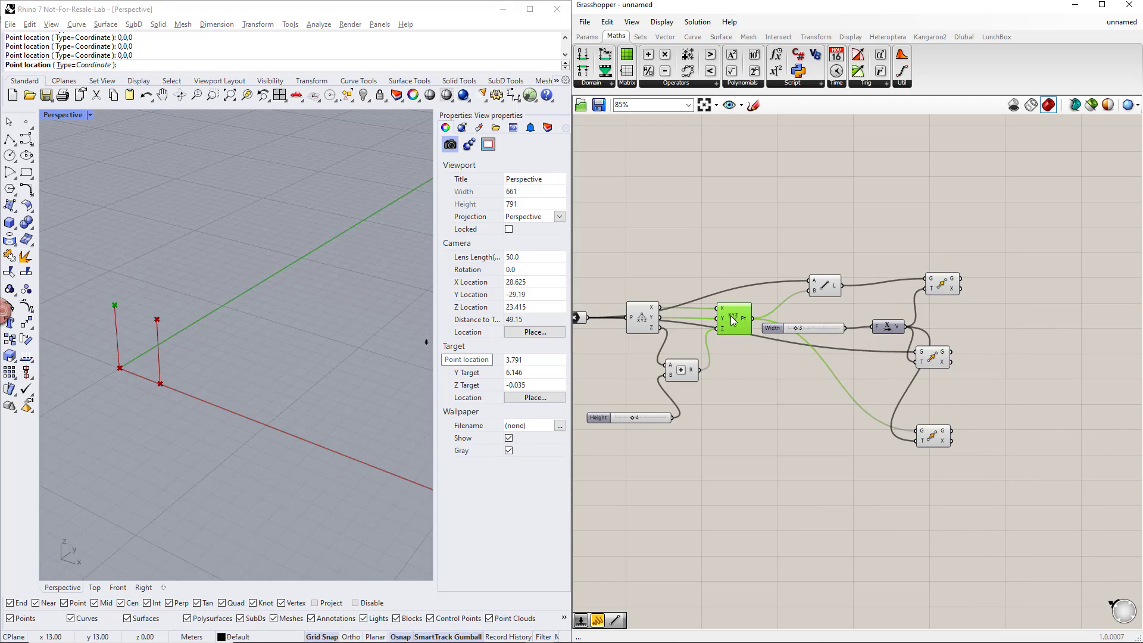
pyautogui.doubleClick(946, 238)
pyautogui.write('move')
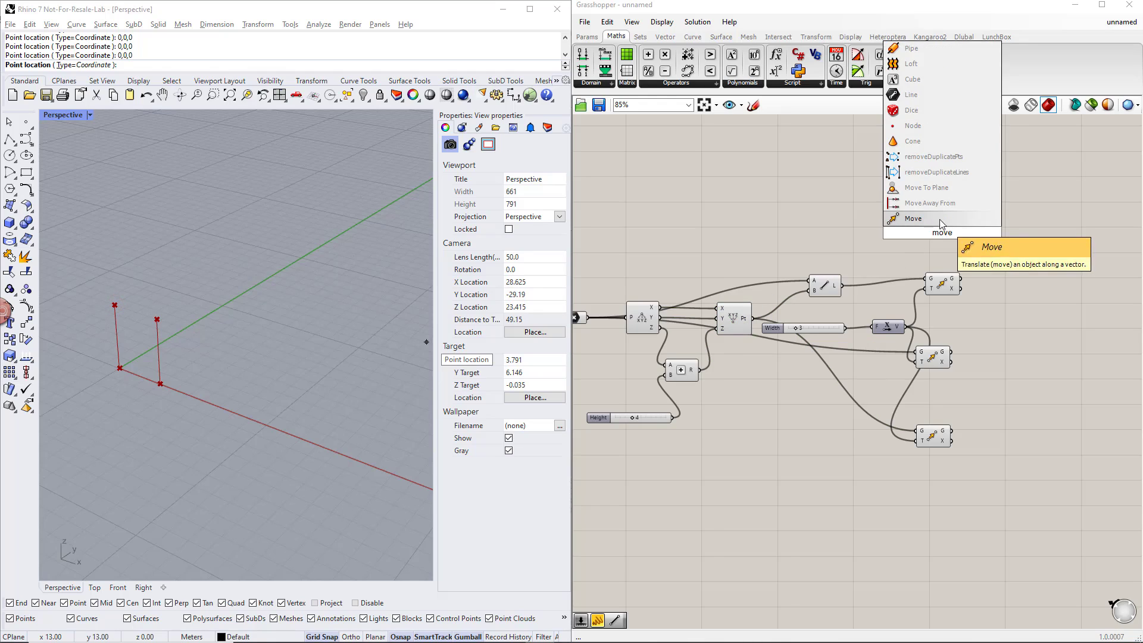
pyautogui.click(943, 219)
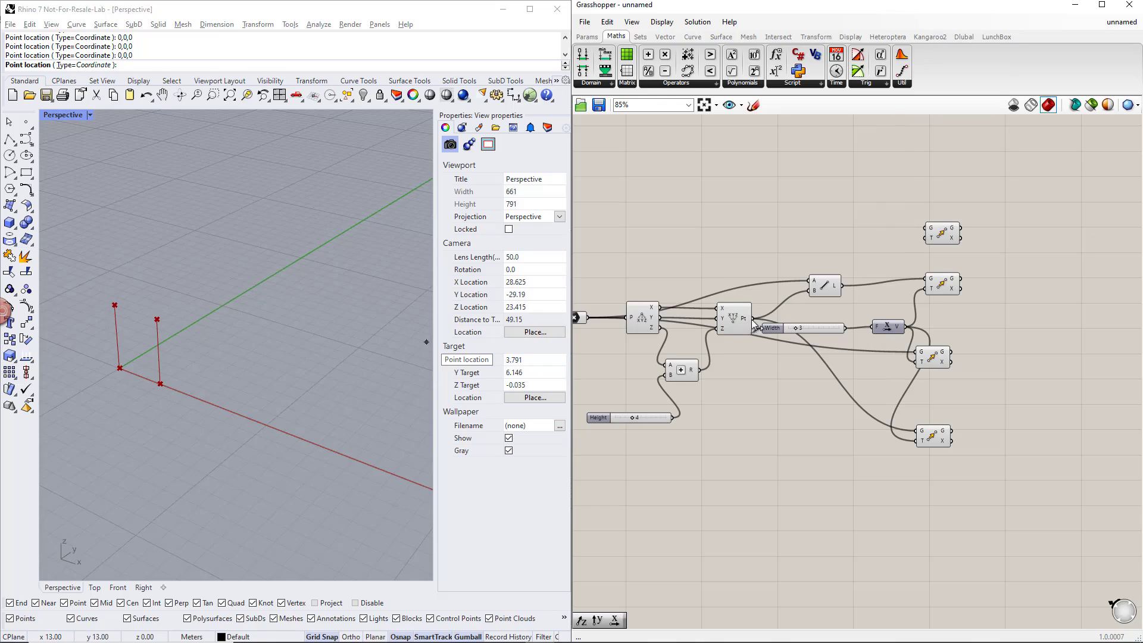
pyautogui.moveTo(755, 324); pyautogui.dragTo(960, 233)
# Add a second Unit X vector and connect it to the uppermost Move's T input
pyautogui.doubleClick(889, 237)
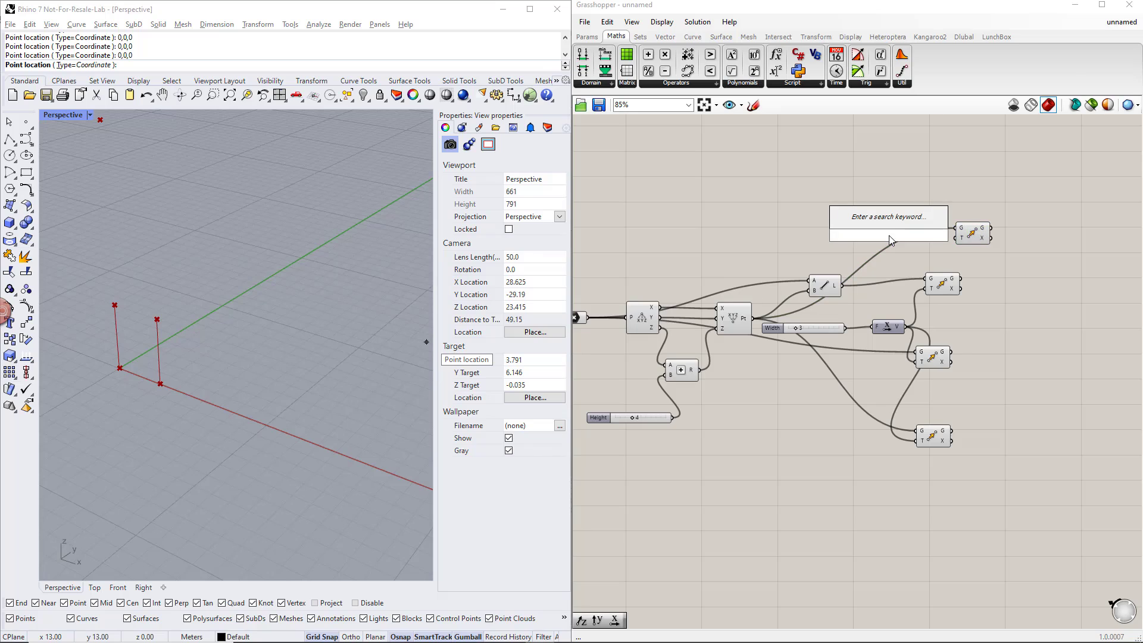
pyautogui.write('x')
pyautogui.press('Return')
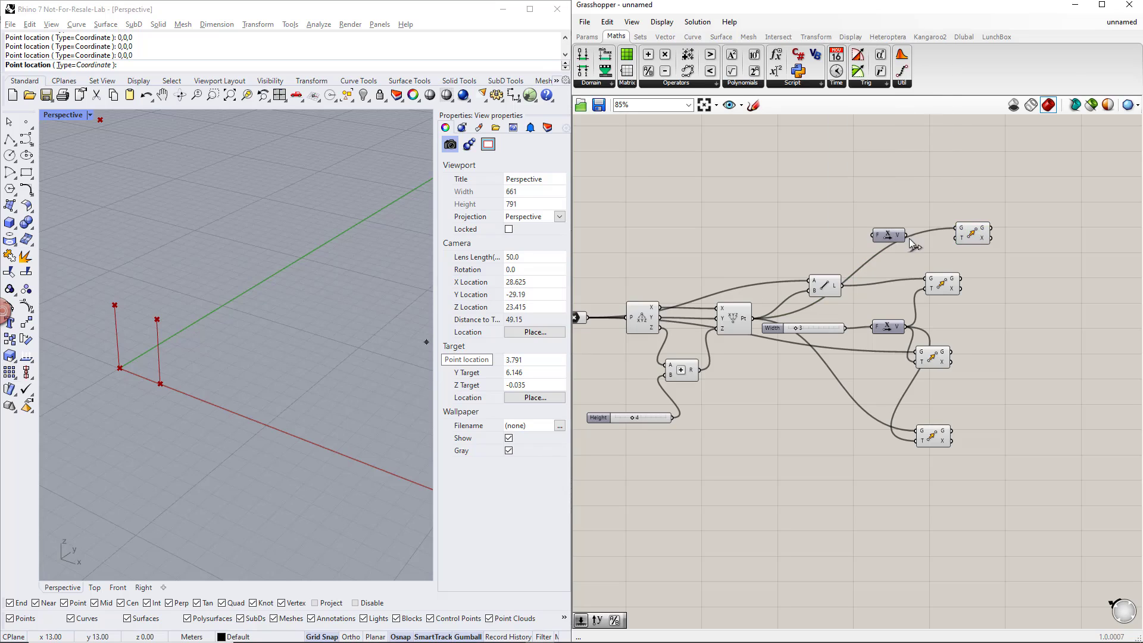
pyautogui.moveTo(910, 236)
pyautogui.mouseDown()
pyautogui.moveTo(955, 239)
pyautogui.moveTo(910, 244)
pyautogui.moveTo(922, 243)
pyautogui.mouseUp()
pyautogui.click(877, 238)
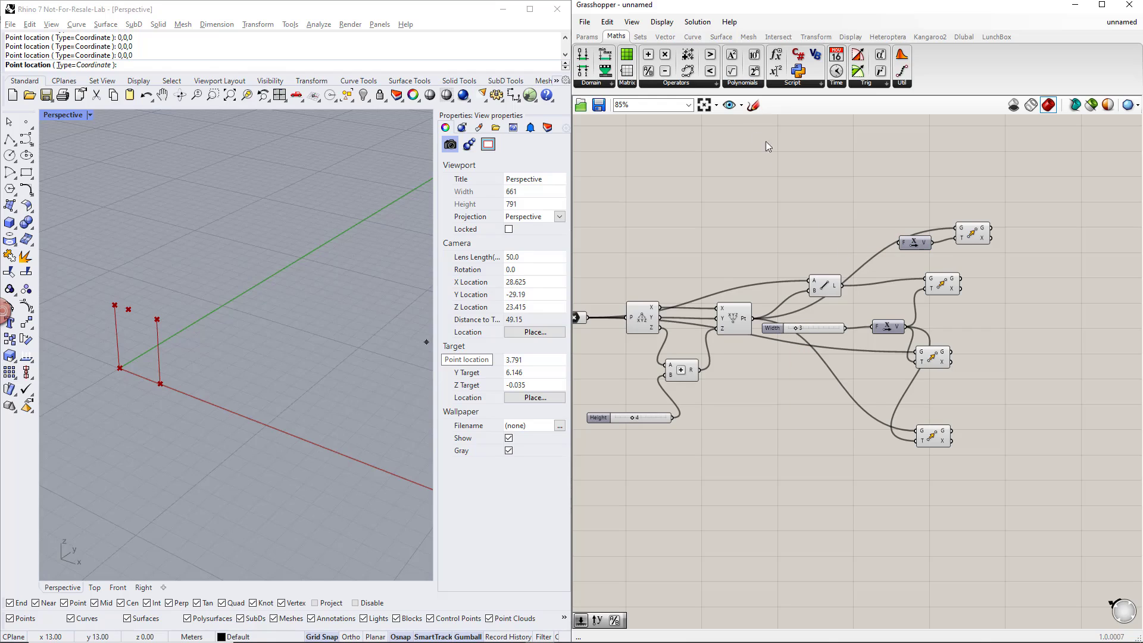
# Add a Division component feeding the second Unit X's F input, with the Width slider connected to its A input
pyautogui.click(697, 84)
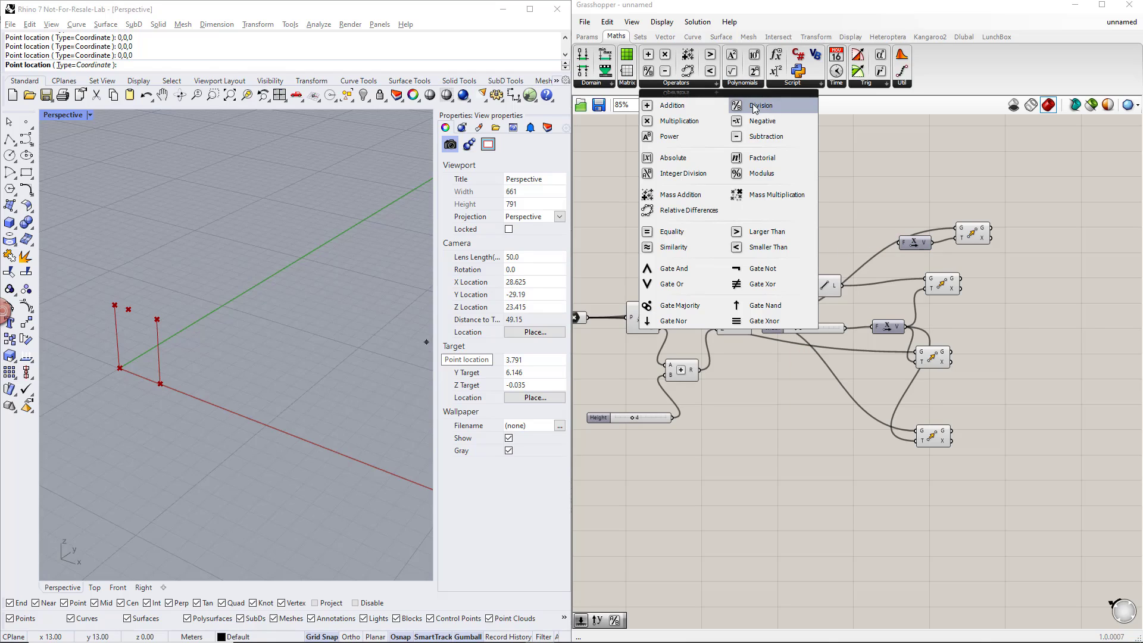
pyautogui.moveTo(758, 111); pyautogui.dragTo(900, 243)
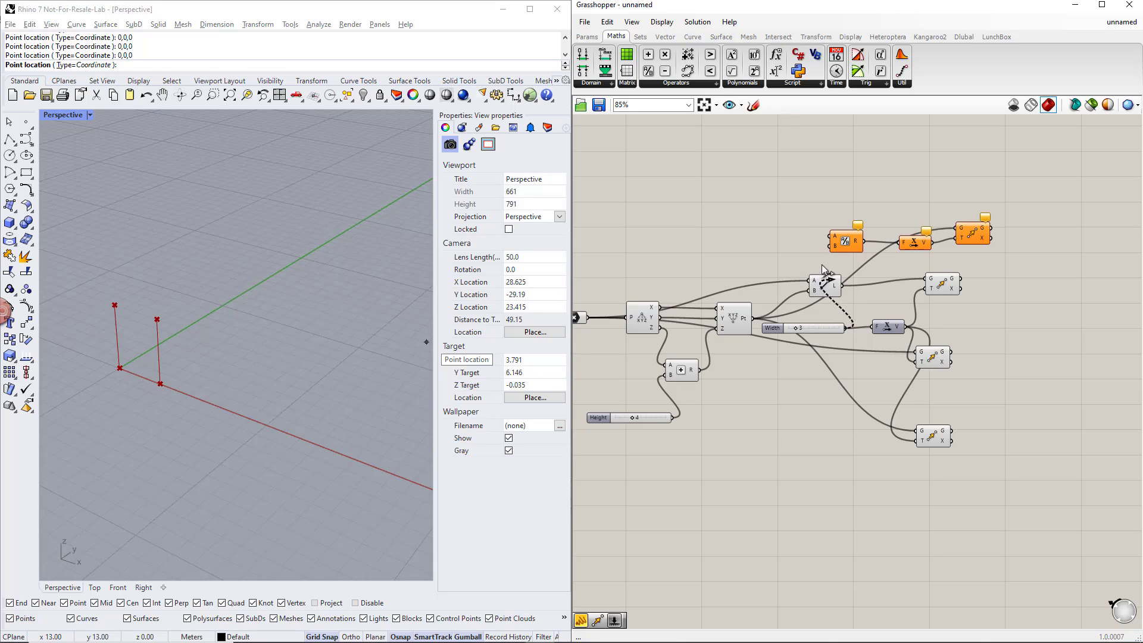
pyautogui.moveTo(848, 327); pyautogui.dragTo(830, 238)
# Add a panel containing 2, shrink it, and connect it to Division's B input
pyautogui.click(587, 36)
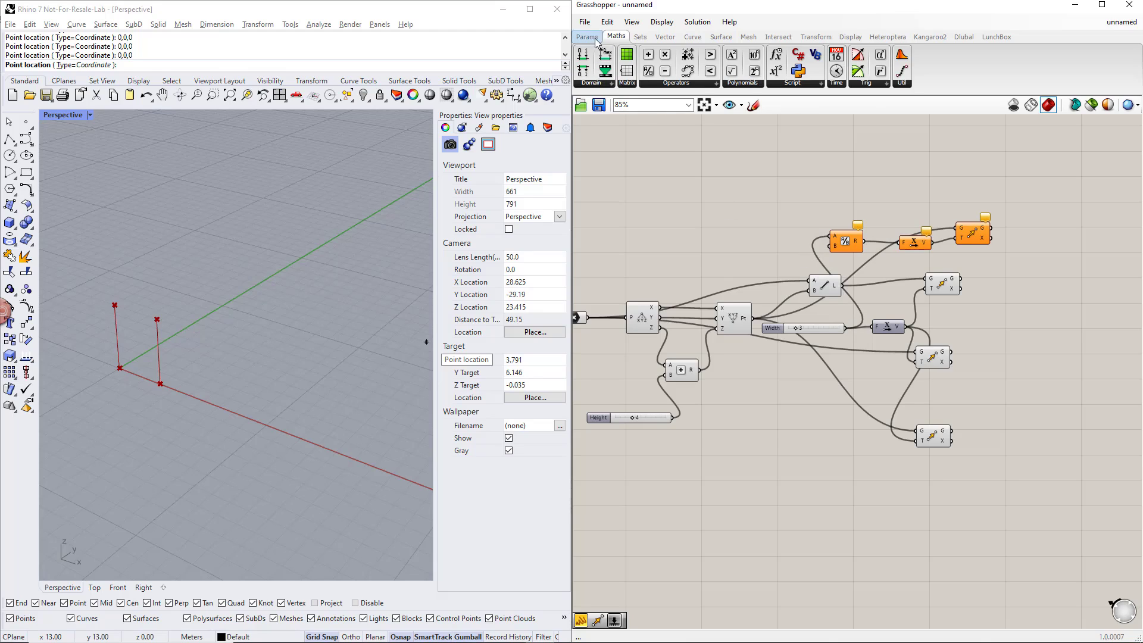
pyautogui.moveTo(778, 70); pyautogui.dragTo(785, 251)
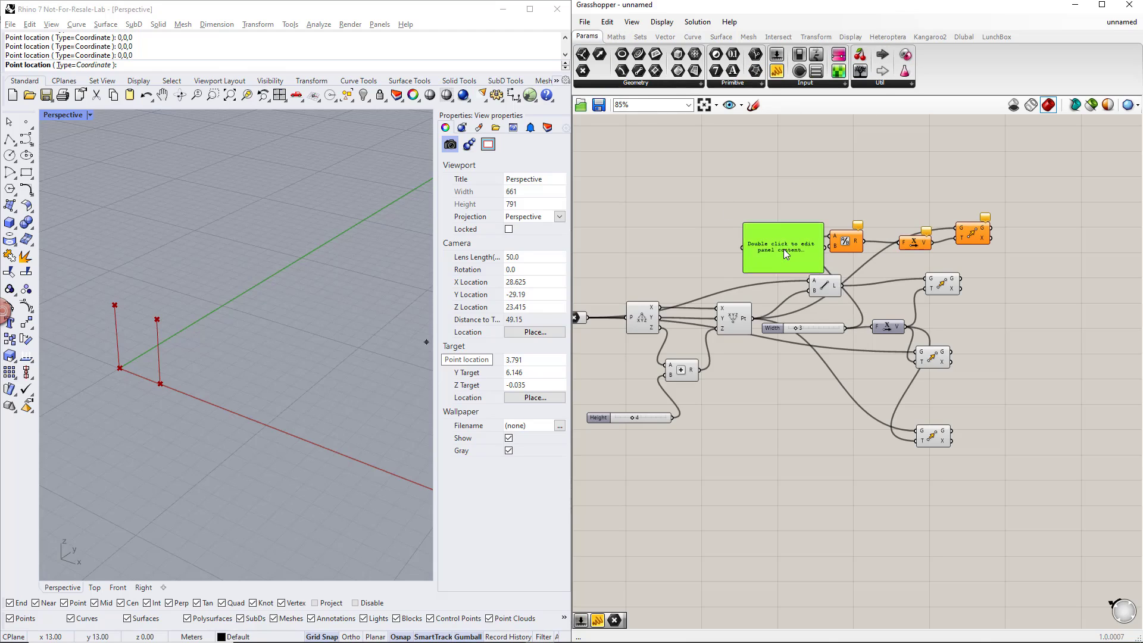
pyautogui.doubleClick(783, 249)
pyautogui.write('2')
pyautogui.click(816, 344)
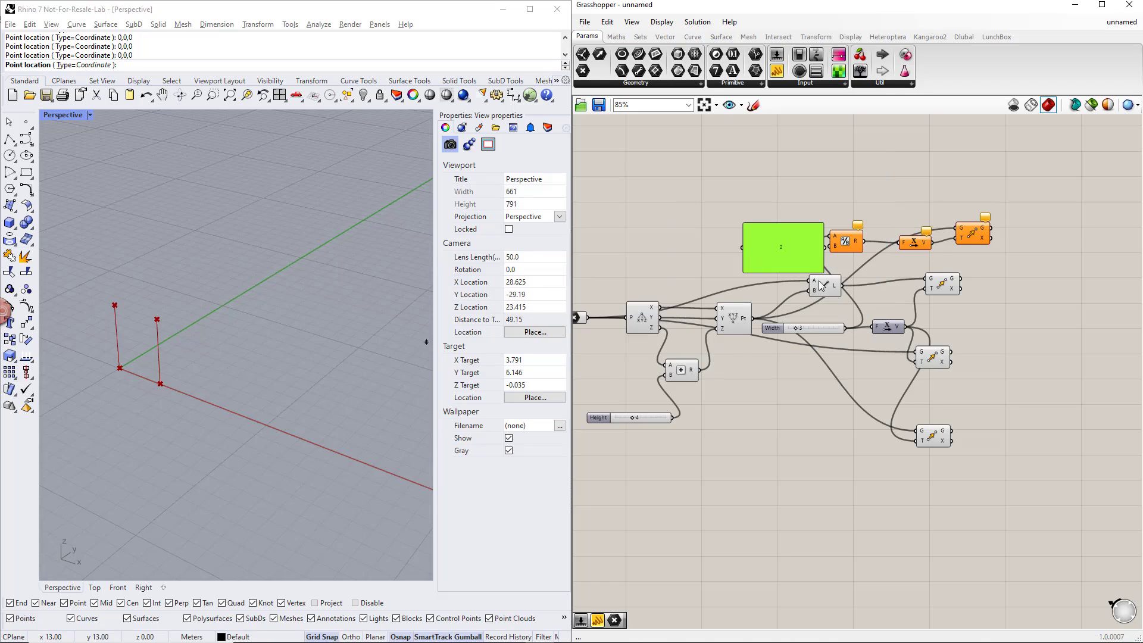
pyautogui.moveTo(824, 265); pyautogui.dragTo(791, 262)
pyautogui.moveTo(800, 258); pyautogui.dragTo(826, 255)
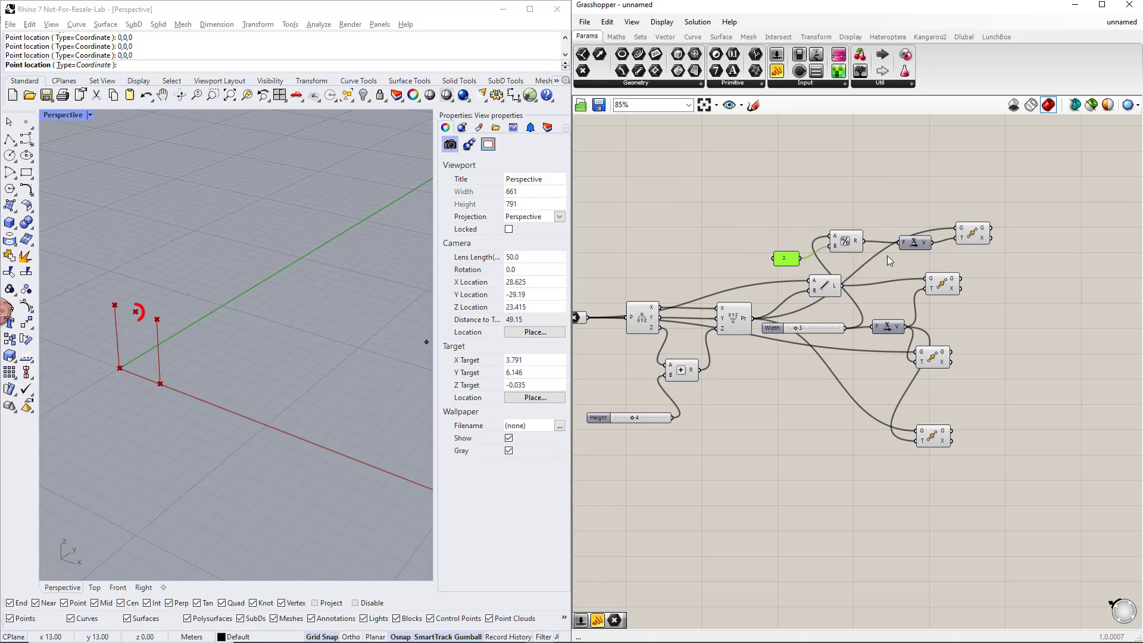
# Set the Width slider to 10
pyautogui.moveTo(632, 418); pyautogui.dragTo(633, 416)
pyautogui.moveTo(796, 329); pyautogui.dragTo(822, 330)
pyautogui.click(1010, 330)
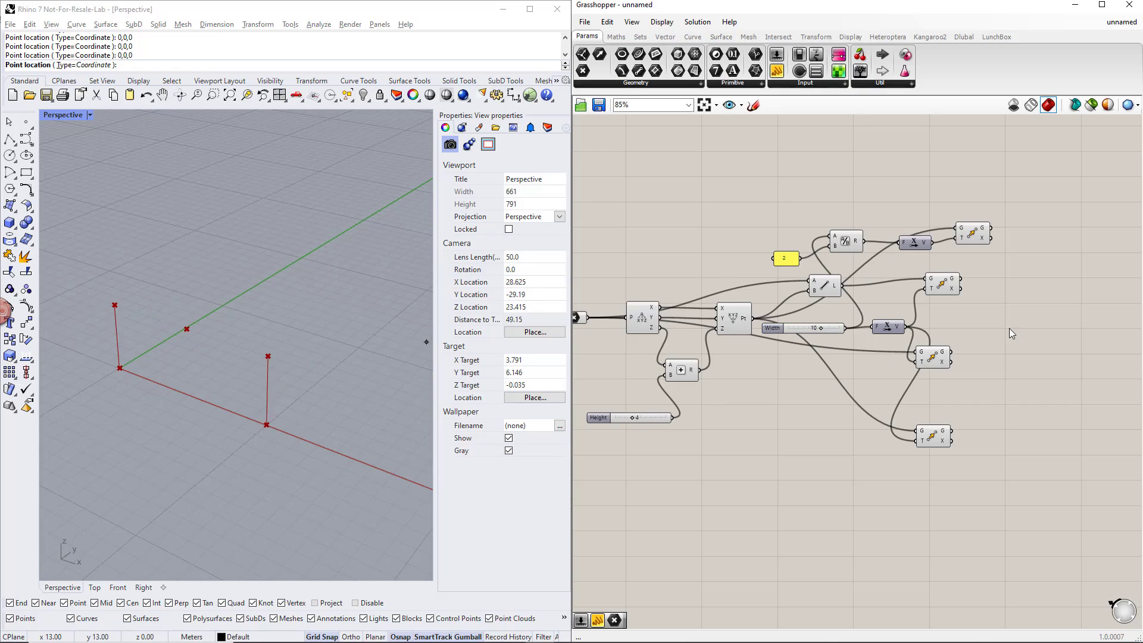
# Add a further Move component and feed its geometry input from the Move that uses half the width
pyautogui.click(980, 237)
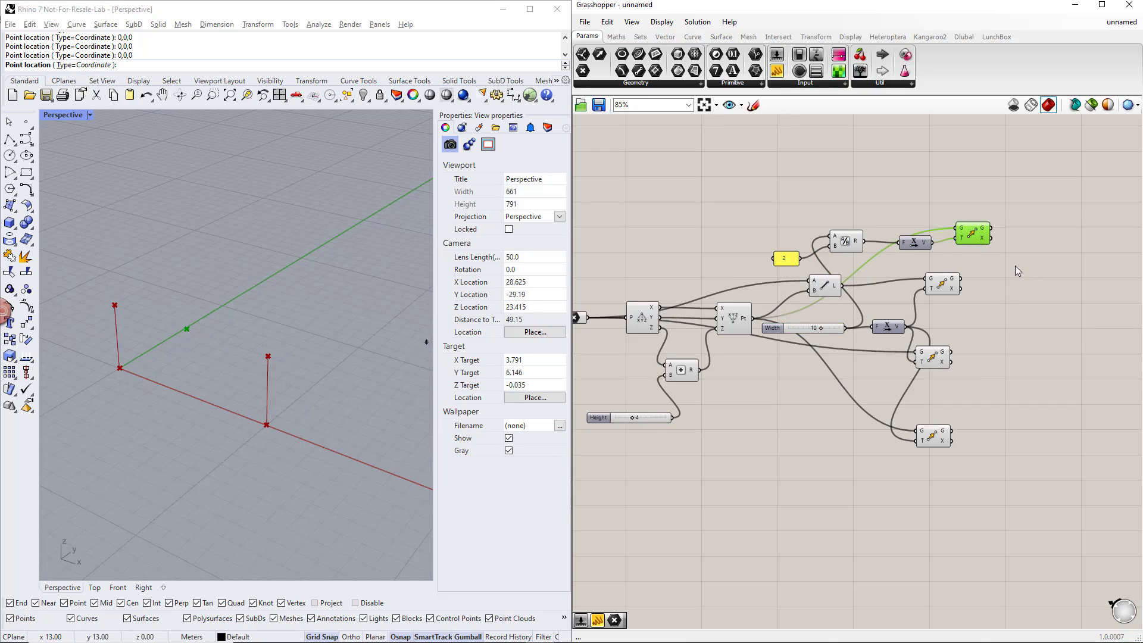
pyautogui.moveTo(1033, 279); pyautogui.dragTo(986, 302, button='right')
pyautogui.doubleClick(1013, 237)
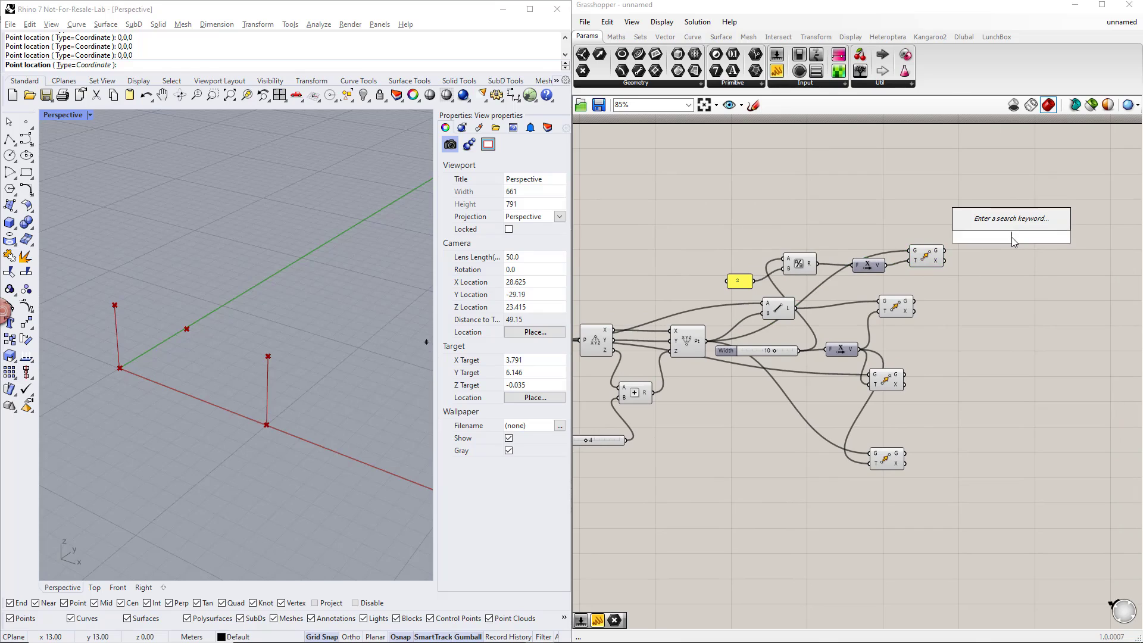
pyautogui.write('move')
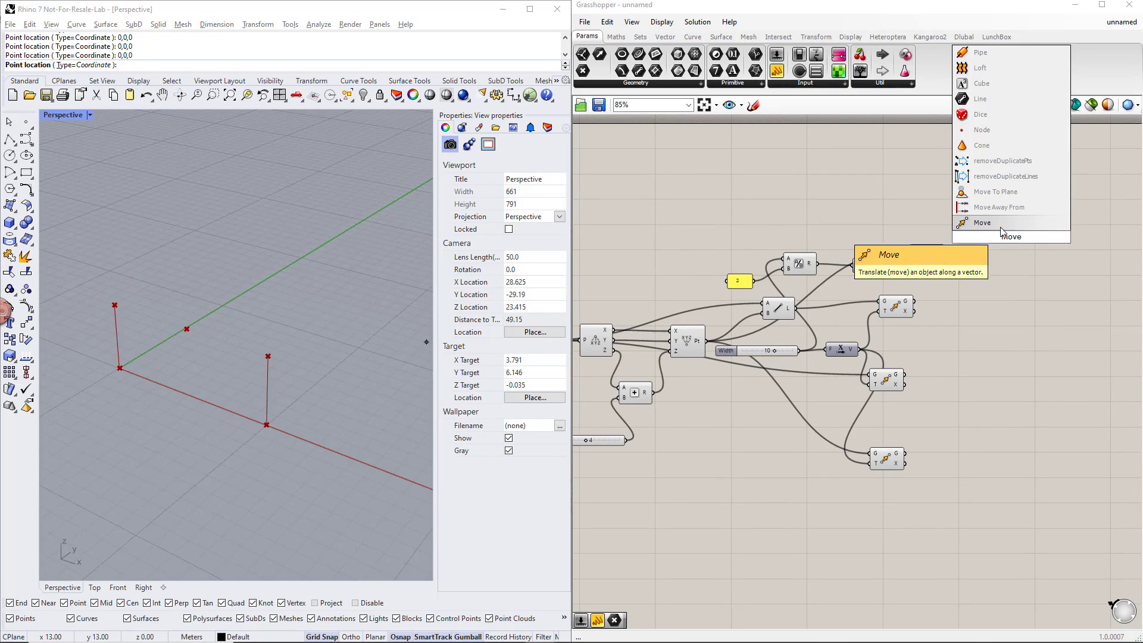
pyautogui.click(983, 223)
pyautogui.moveTo(951, 257); pyautogui.dragTo(995, 233)
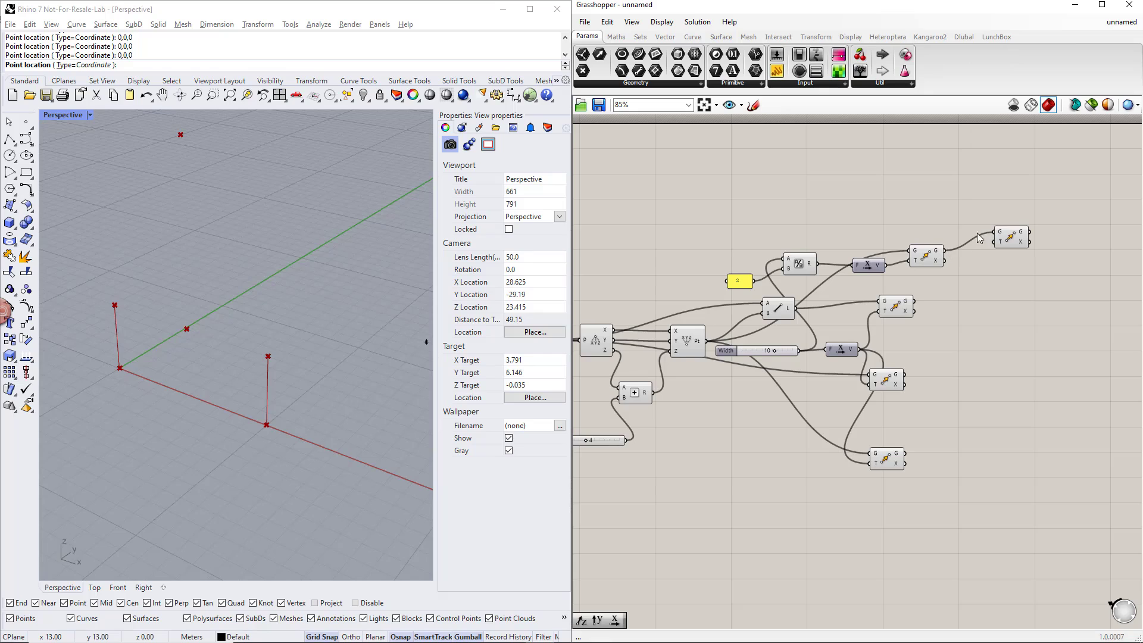
# Add a Unit Z vector and connect it to the last Move's T input
pyautogui.doubleClick(926, 223)
pyautogui.write('z')
pyautogui.press('Return')
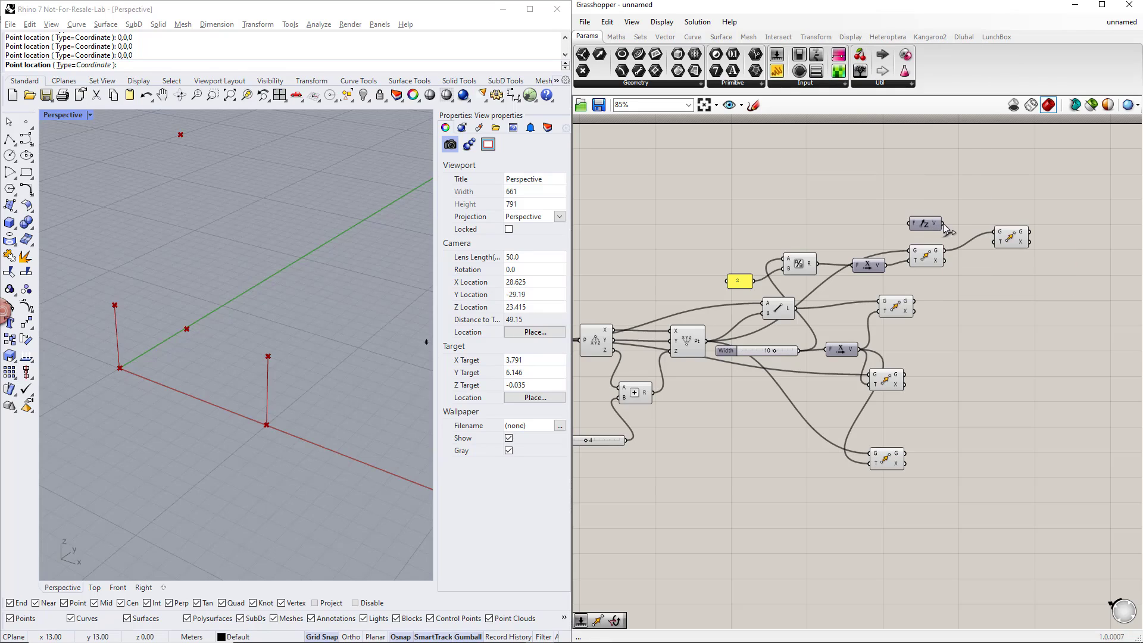
# Add a number slider from 0 to 5 named Apex height and connect it to Unit Z's F input
pyautogui.doubleClick(816, 219)
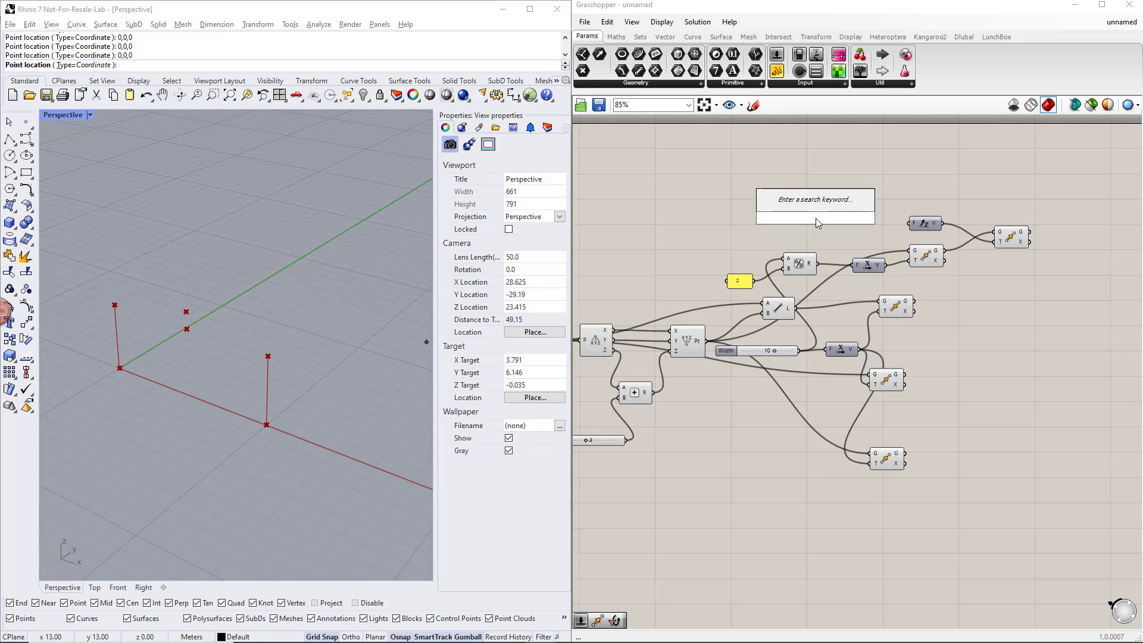
pyautogui.write('0.5')
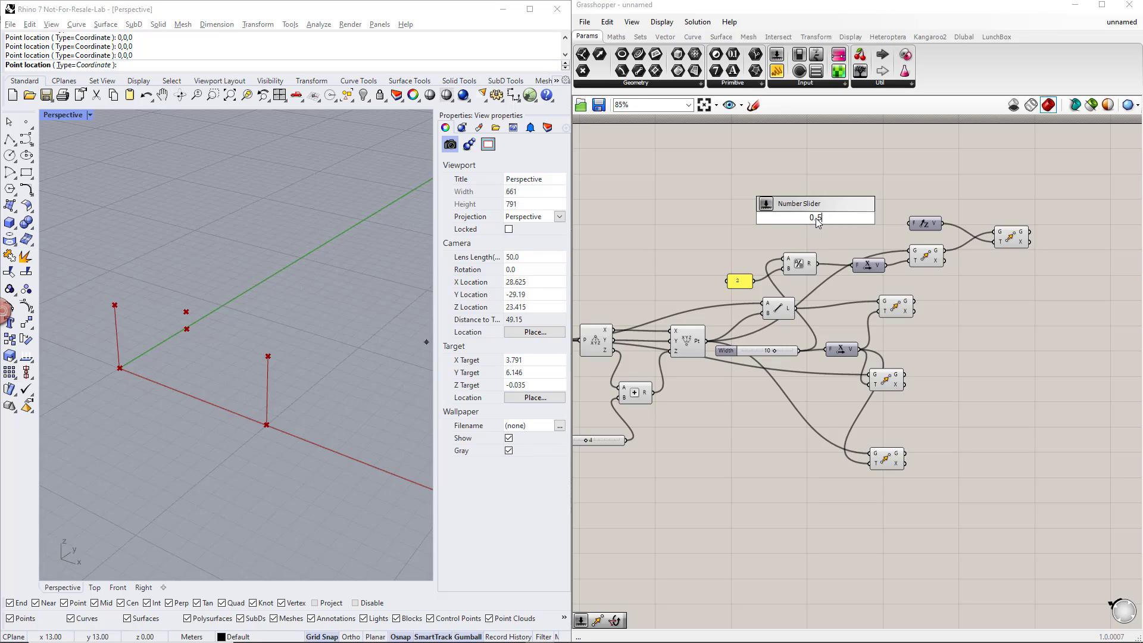
pyautogui.press('Return')
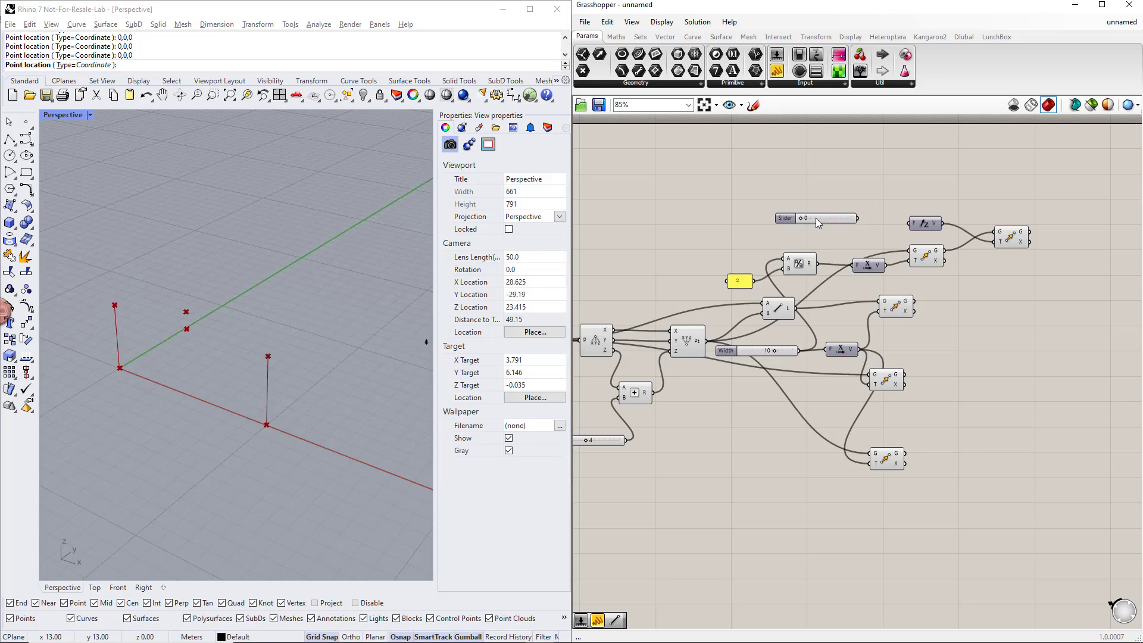
pyautogui.rightClick(788, 217)
pyautogui.write('Ap')
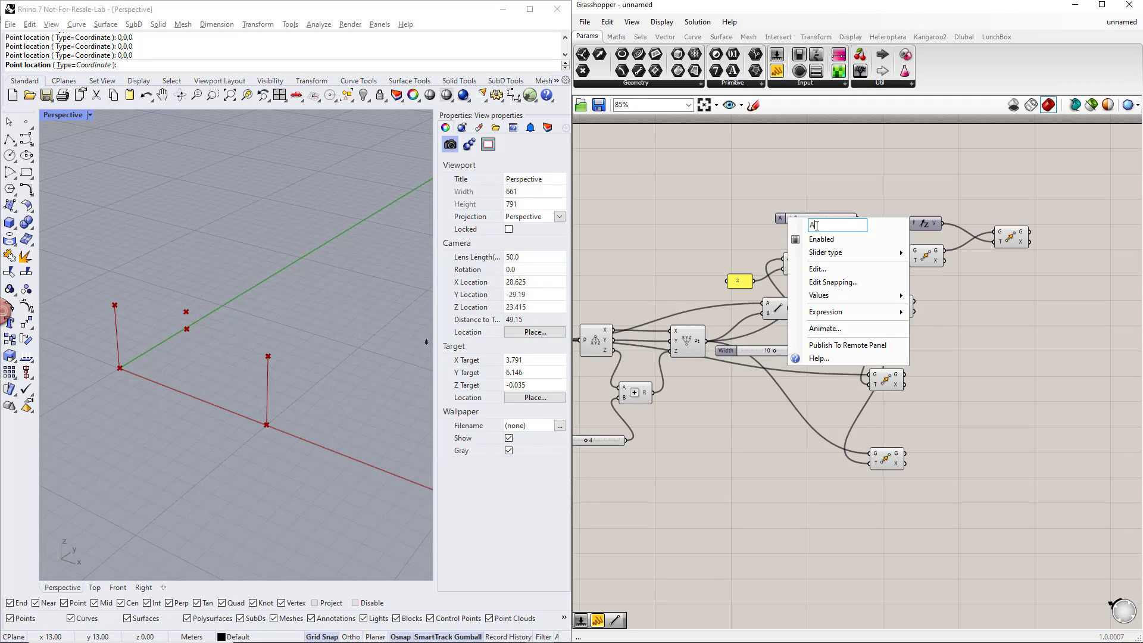
pyautogui.write('ex height')
pyautogui.press('Return')
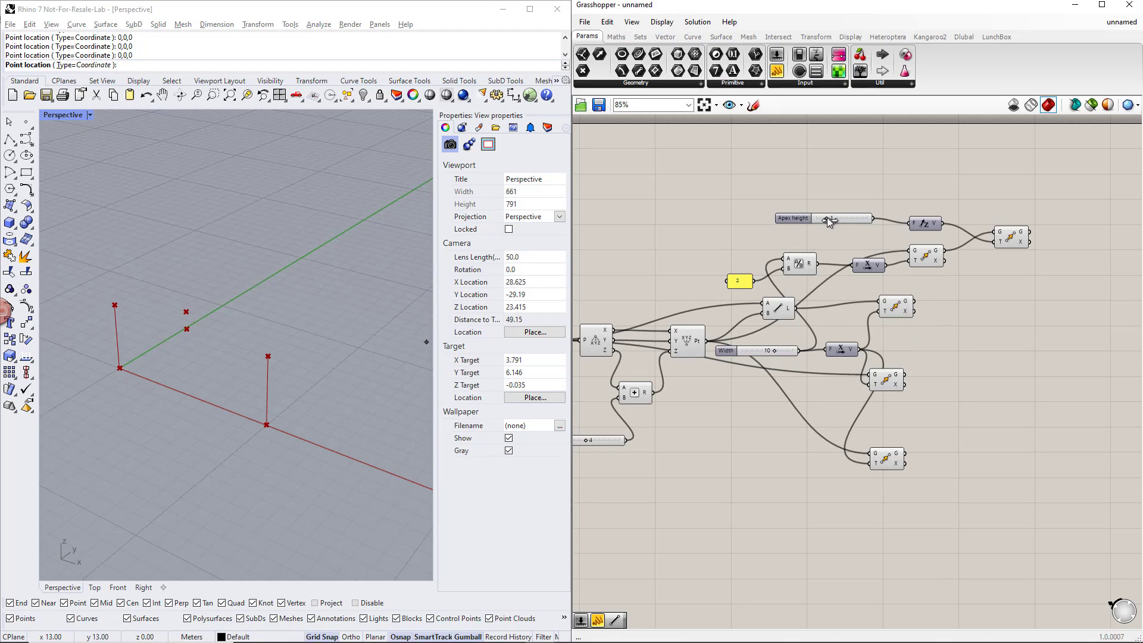
# Set the Apex height slider to 2 and change its slider type to floating point
pyautogui.rightClick(802, 219)
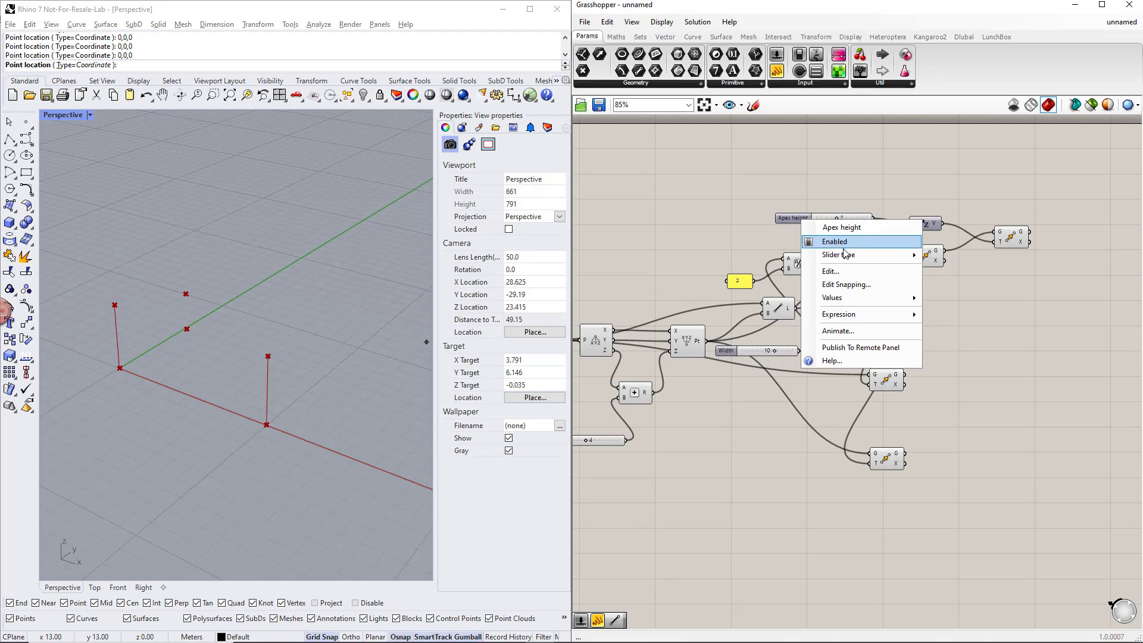
pyautogui.moveTo(904, 258)
pyautogui.click(941, 257)
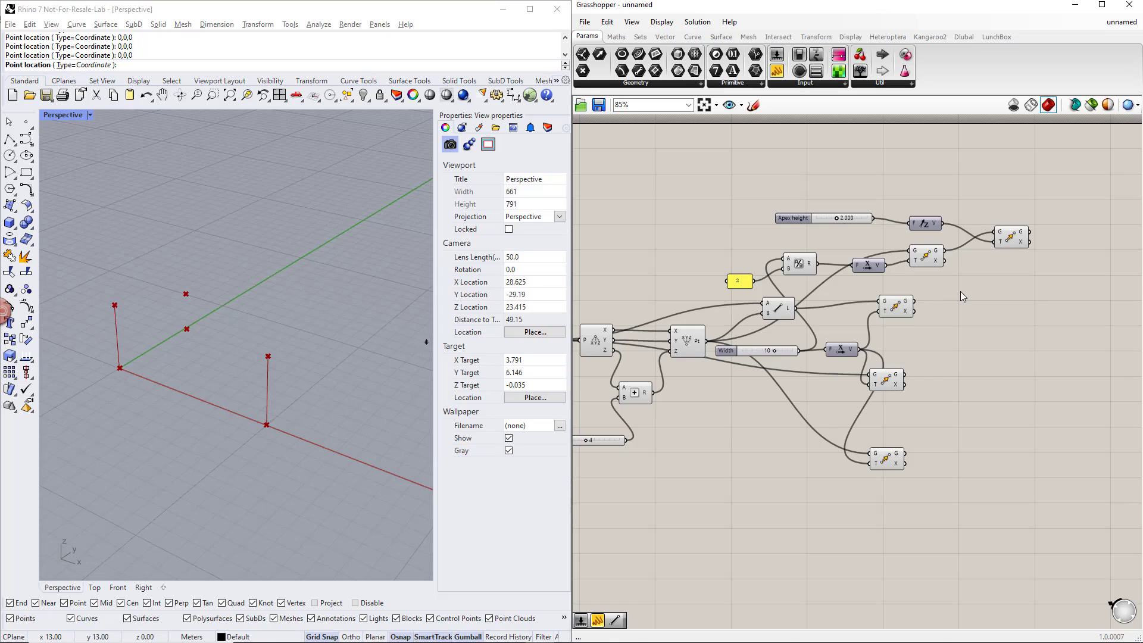
# Add a Point parameter and feed it from the Construct Point component's point output
pyautogui.click(694, 343)
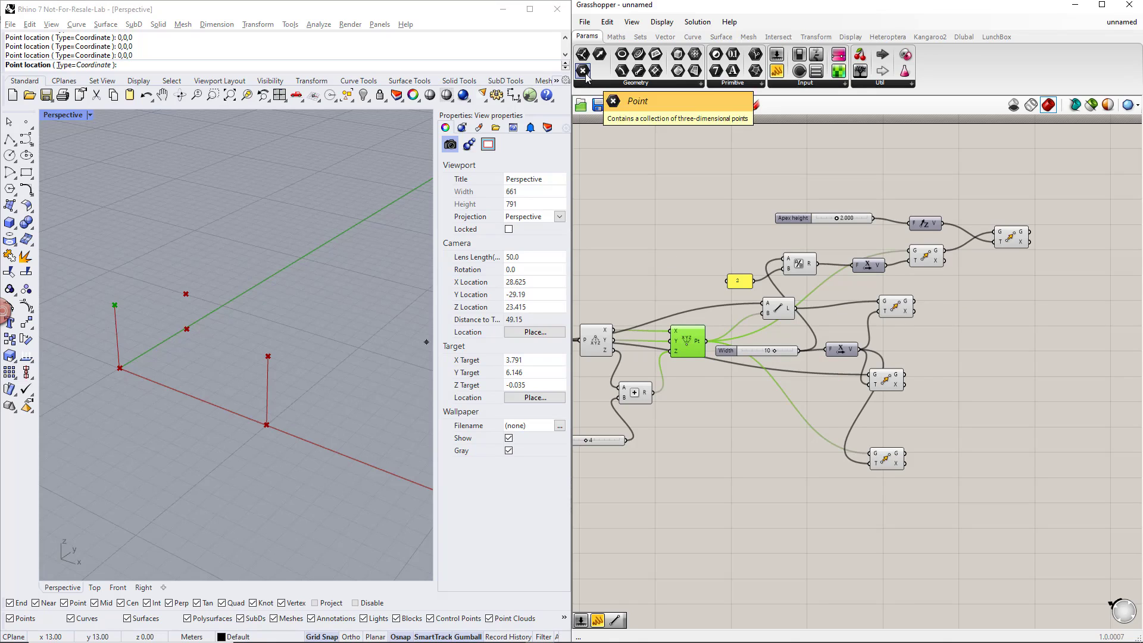
pyautogui.moveTo(583, 71); pyautogui.dragTo(991, 330)
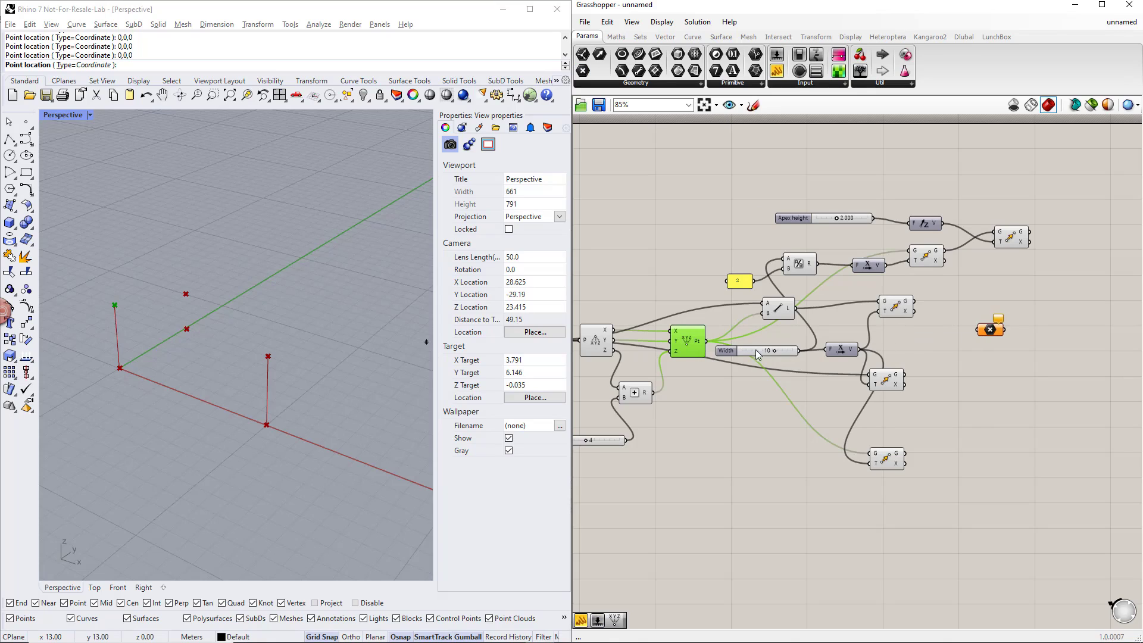
pyautogui.moveTo(709, 344); pyautogui.dragTo(980, 330)
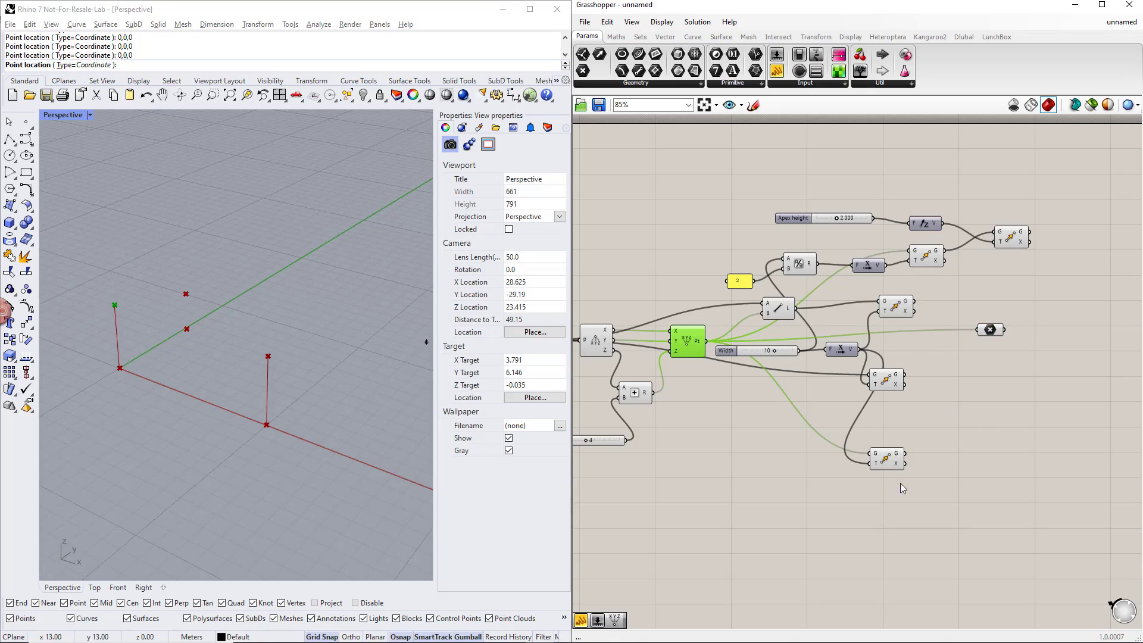
# Reposition the lowest Move component so it sits in line beneath the apex Move
pyautogui.click(897, 461)
pyautogui.moveTo(898, 466); pyautogui.dragTo(1022, 421)
pyautogui.moveTo(1038, 462); pyautogui.dragTo(997, 216)
# Add a Line component between the Point parameter and the apex Move's geometry, and place a duplicate of it below
pyautogui.moveTo(1087, 319); pyautogui.dragTo(934, 373, button='right')
pyautogui.click(955, 333)
pyautogui.doubleClick(955, 334)
pyautogui.write('line')
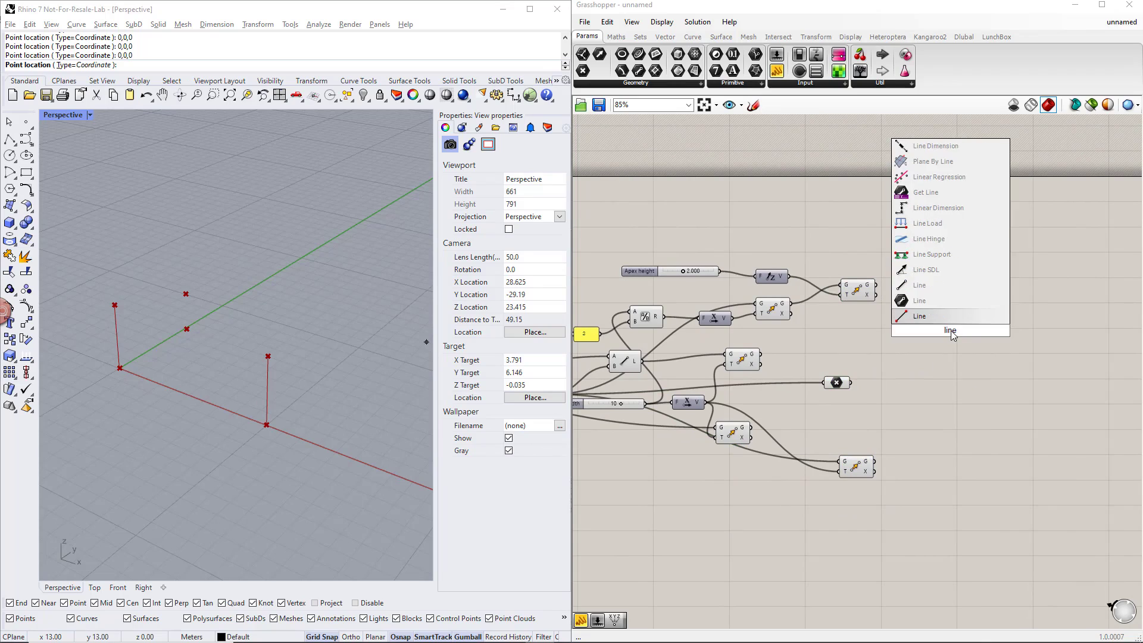
pyautogui.press('Return')
pyautogui.click(836, 383)
pyautogui.moveTo(852, 383); pyautogui.dragTo(935, 327)
pyautogui.click(870, 295)
pyautogui.moveTo(876, 285); pyautogui.dragTo(950, 433)
pyautogui.click(952, 334)
# Feed the lowest Move's point into the duplicated Line in place of the Point parameter, and reposition both Line components
pyautogui.click(837, 383)
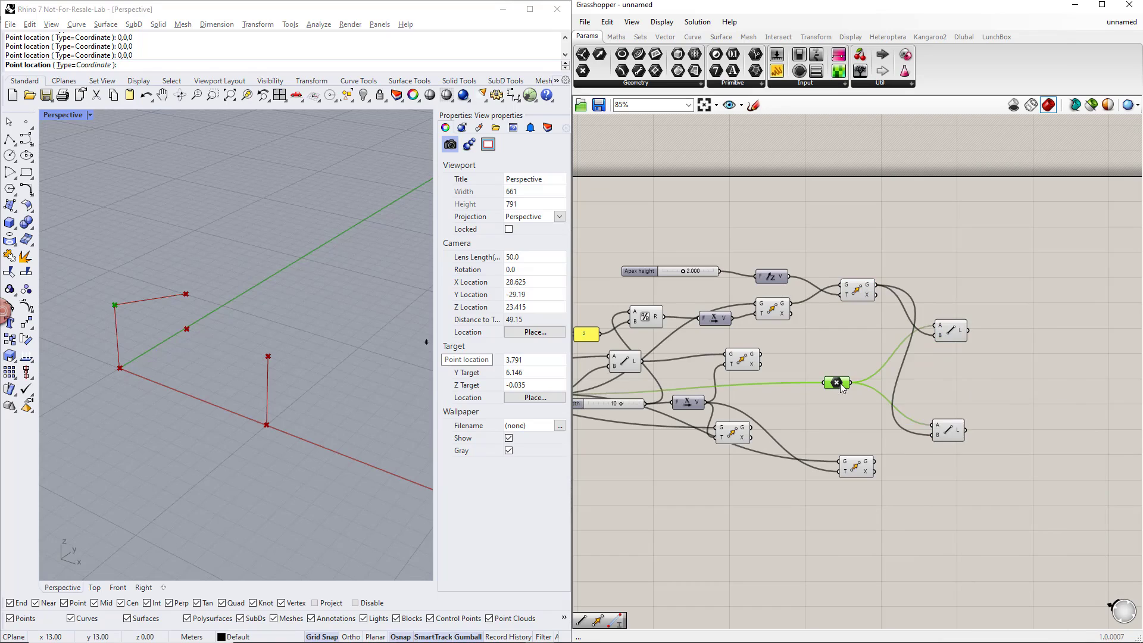
pyautogui.click(856, 470)
pyautogui.moveTo(930, 428); pyautogui.dragTo(912, 306)
pyautogui.click(955, 455)
pyautogui.moveTo(953, 334); pyautogui.dragTo(998, 264)
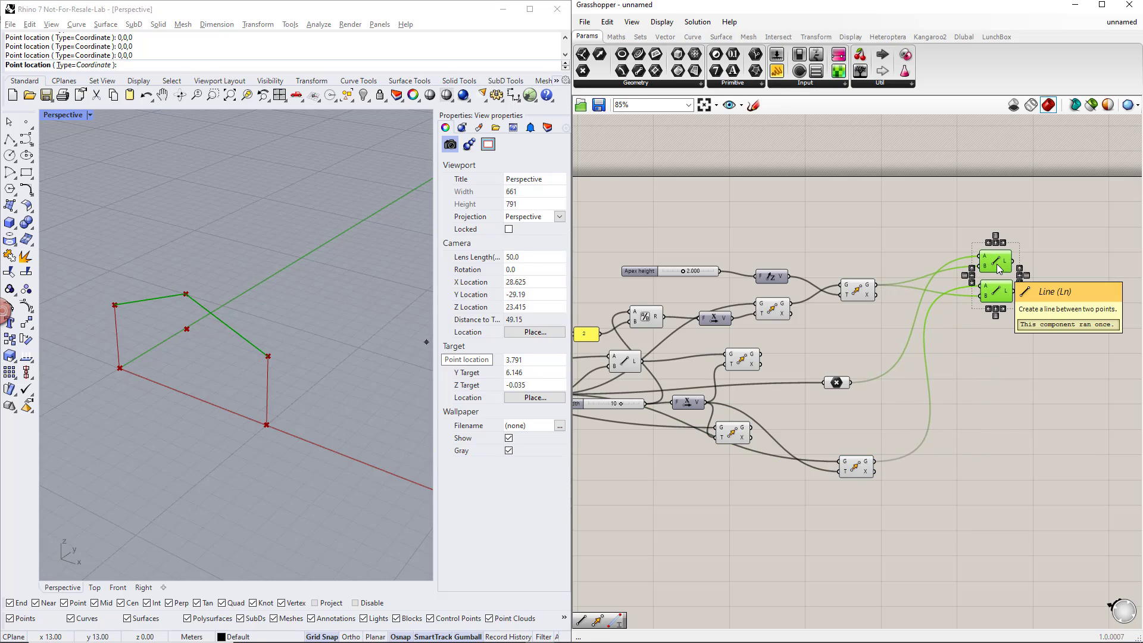
# Group the two apex Line components, name the group Beams and colour it green
pyautogui.hotkey('ctrl', 'g')
pyautogui.rightClick(1001, 248)
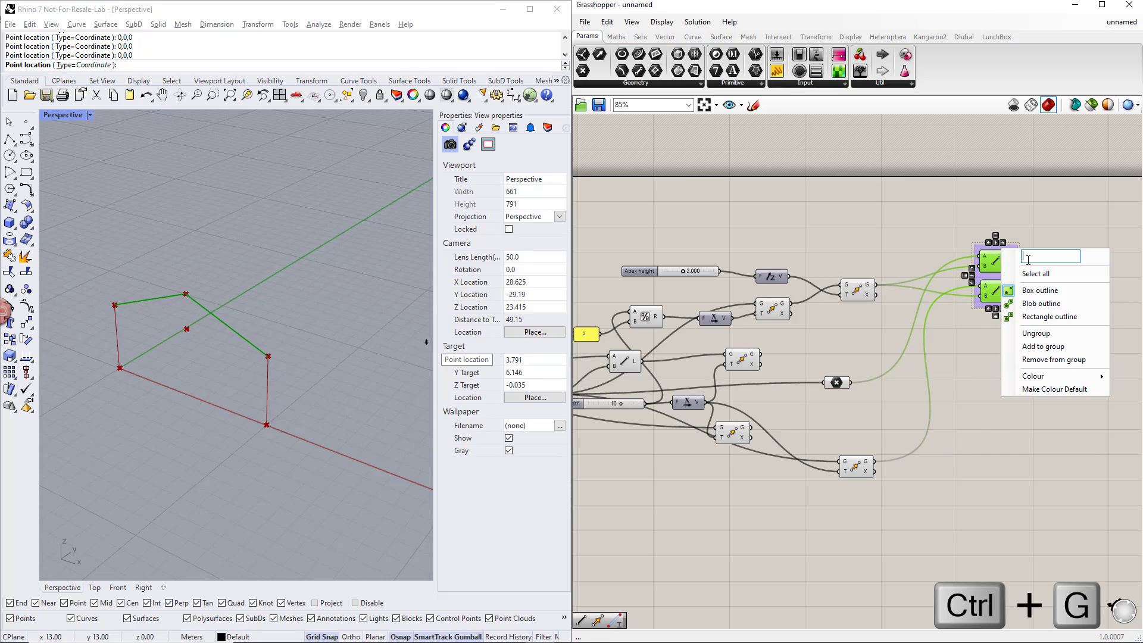
pyautogui.write('Beams')
pyautogui.moveTo(1086, 376)
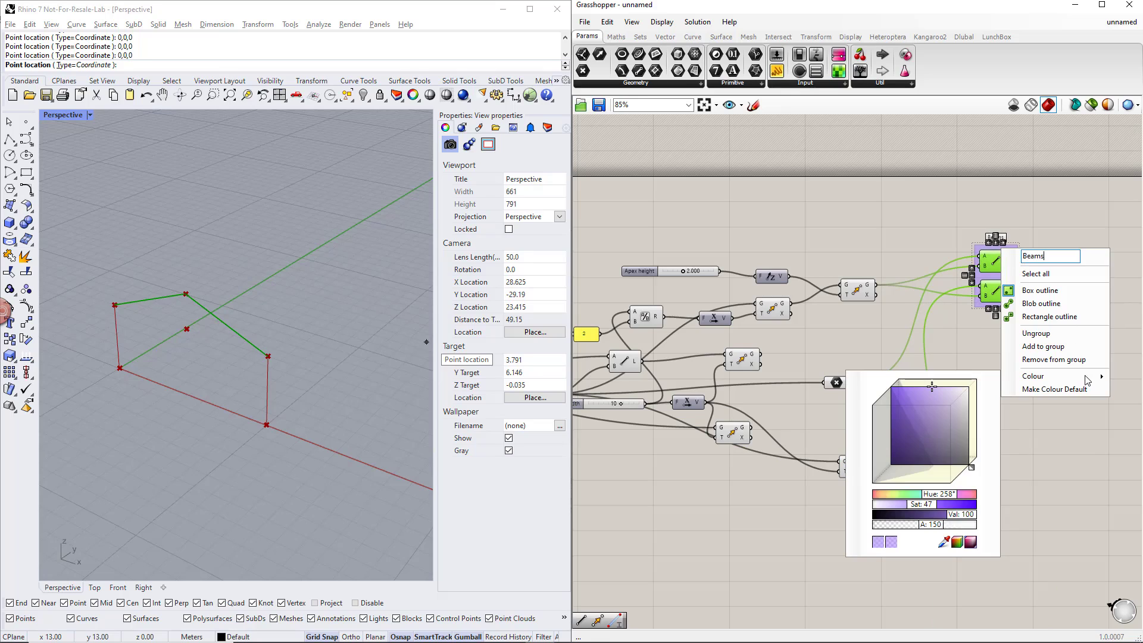
pyautogui.moveTo(949, 494); pyautogui.dragTo(923, 494)
pyautogui.click(1064, 495)
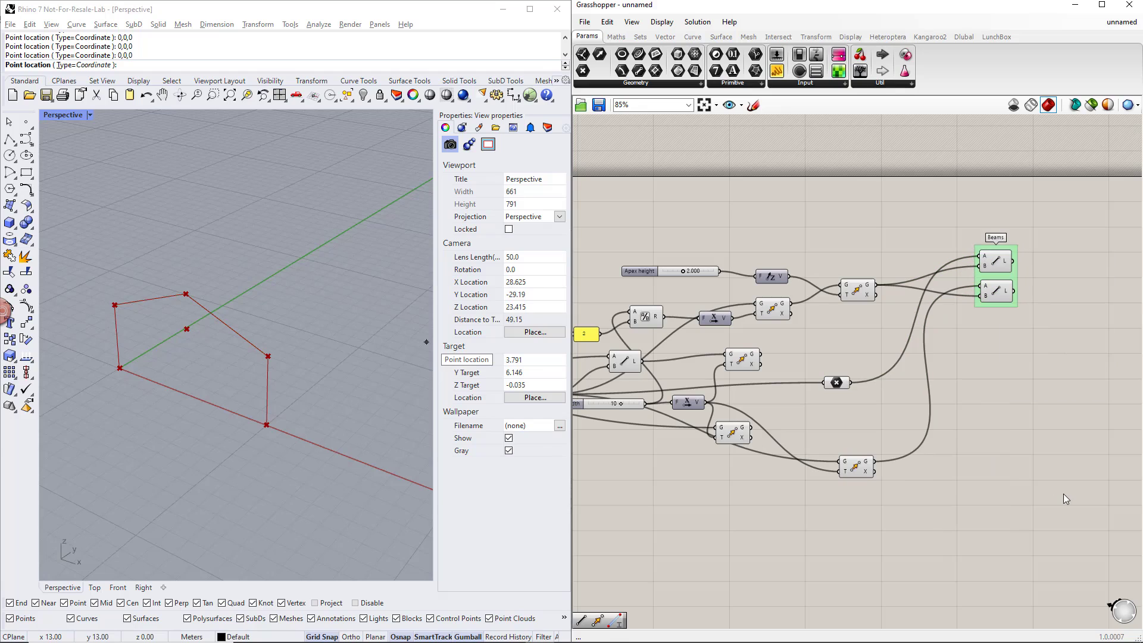
# Add two Line parameters, fed by the original vertical Line and by the Move that copies it across the width
pyautogui.scroll(-1, 863, 429)
pyautogui.moveTo(832, 431); pyautogui.dragTo(901, 388, button='right')
pyautogui.click(738, 329)
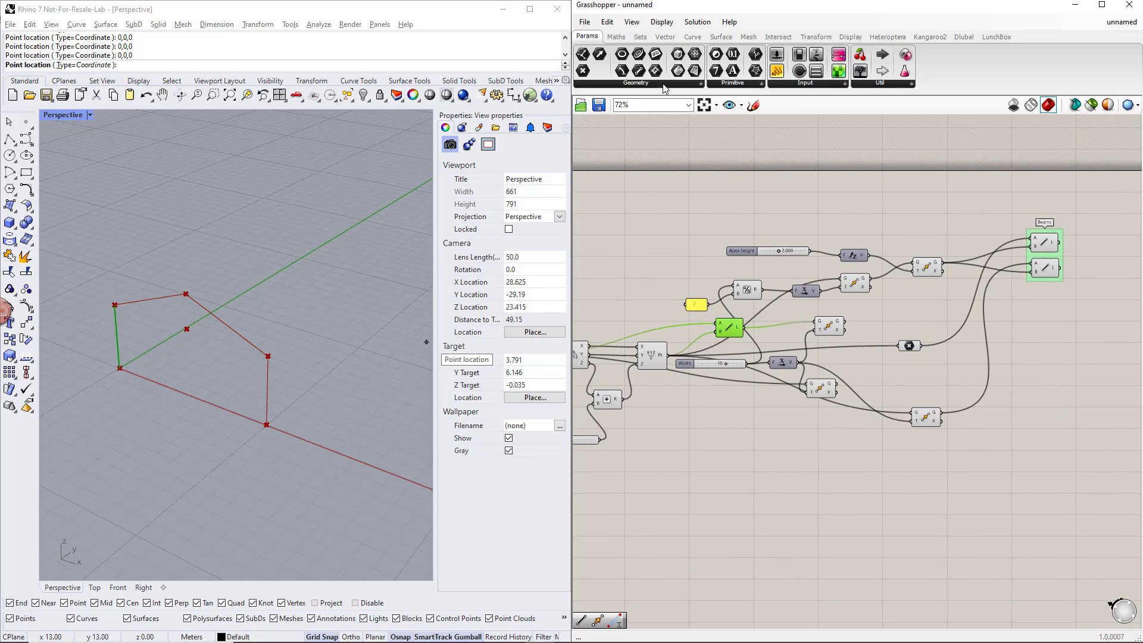
pyautogui.moveTo(639, 71); pyautogui.dragTo(1037, 360)
pyautogui.moveTo(744, 328); pyautogui.dragTo(1042, 391)
pyautogui.click(1040, 361)
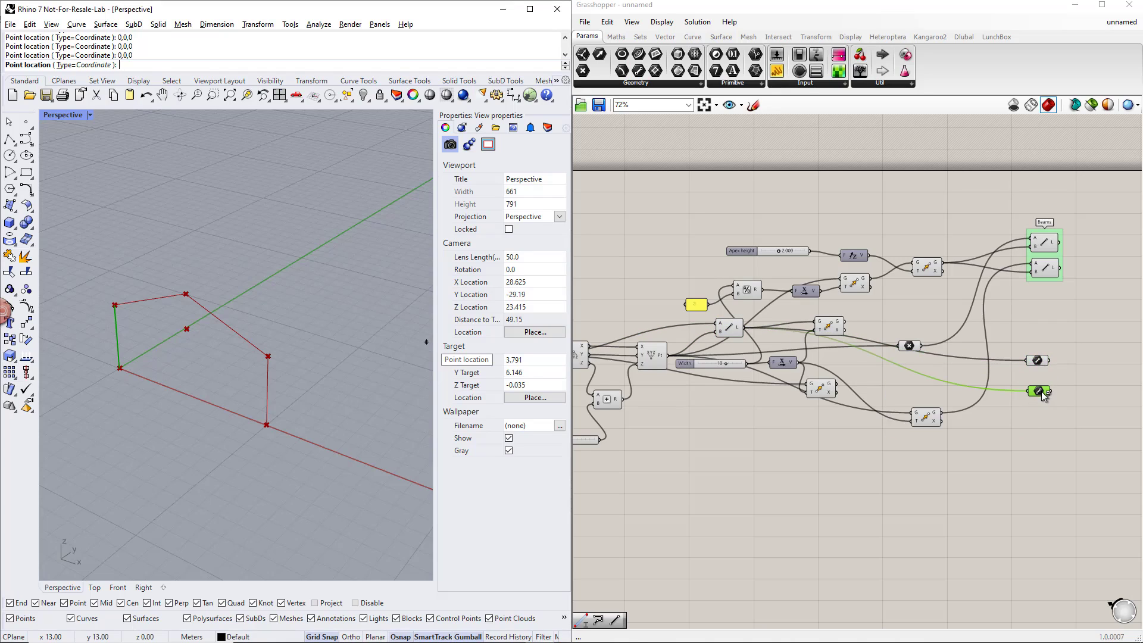
pyautogui.click(825, 387)
pyautogui.click(838, 329)
pyautogui.moveTo(845, 322); pyautogui.dragTo(1029, 392)
# Group the two Line parameters, name the group Columns and adjust its position below Beams
pyautogui.moveTo(1038, 403); pyautogui.dragTo(1033, 345)
pyautogui.hotkey('ctrl', 'g')
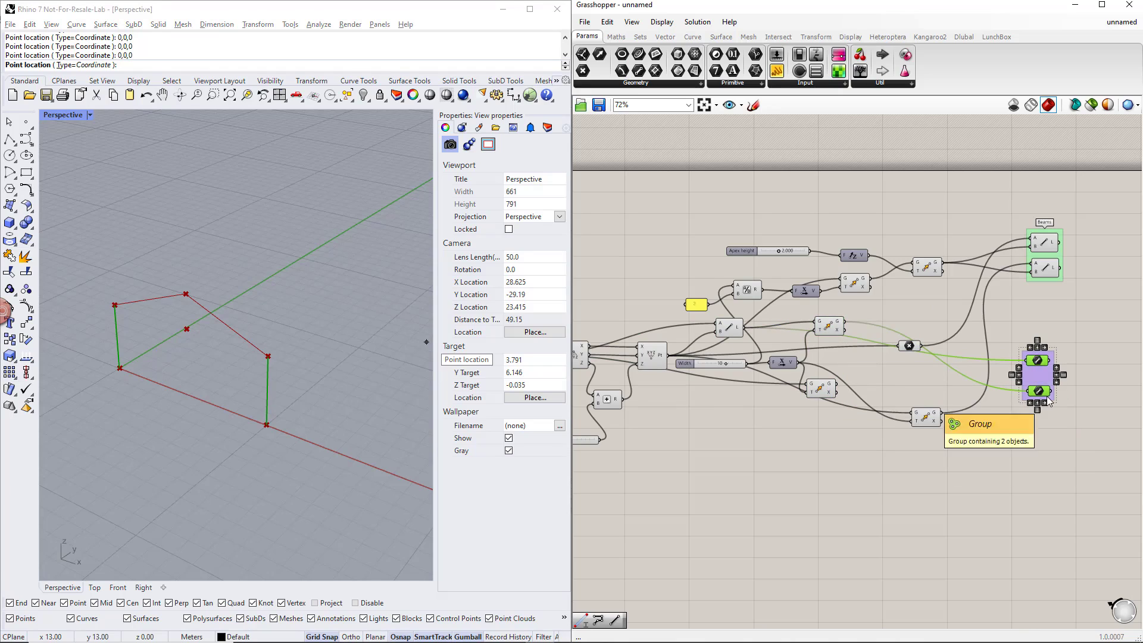
pyautogui.rightClick(1035, 373)
pyautogui.write('Columns')
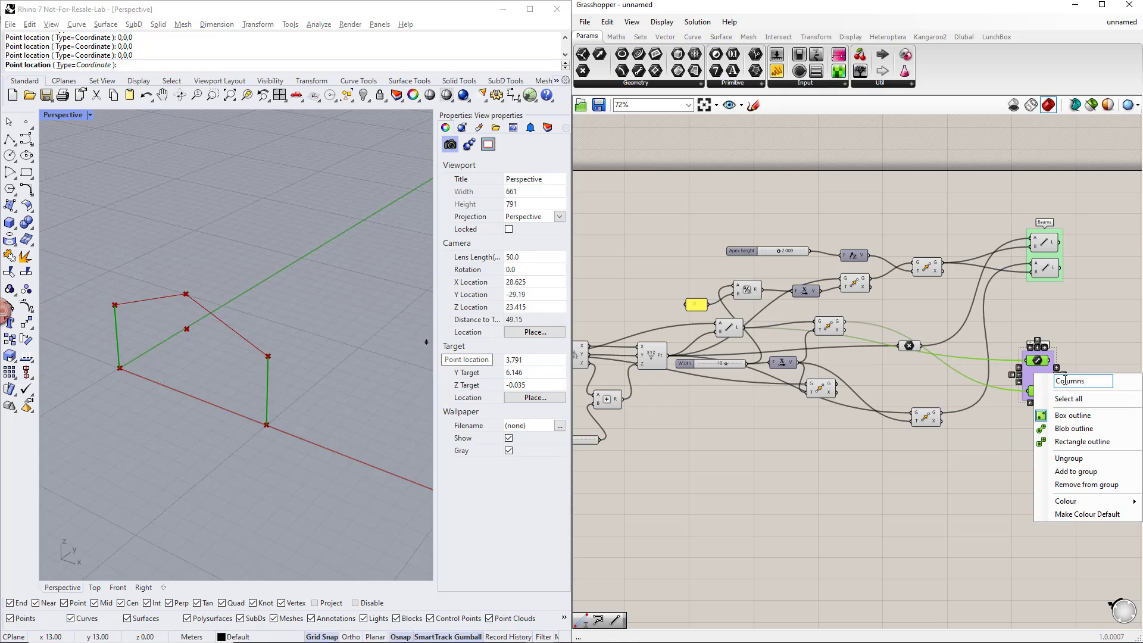
pyautogui.press('Return')
pyautogui.moveTo(1002, 438); pyautogui.dragTo(932, 438, button='right')
pyautogui.moveTo(936, 389); pyautogui.dragTo(941, 402)
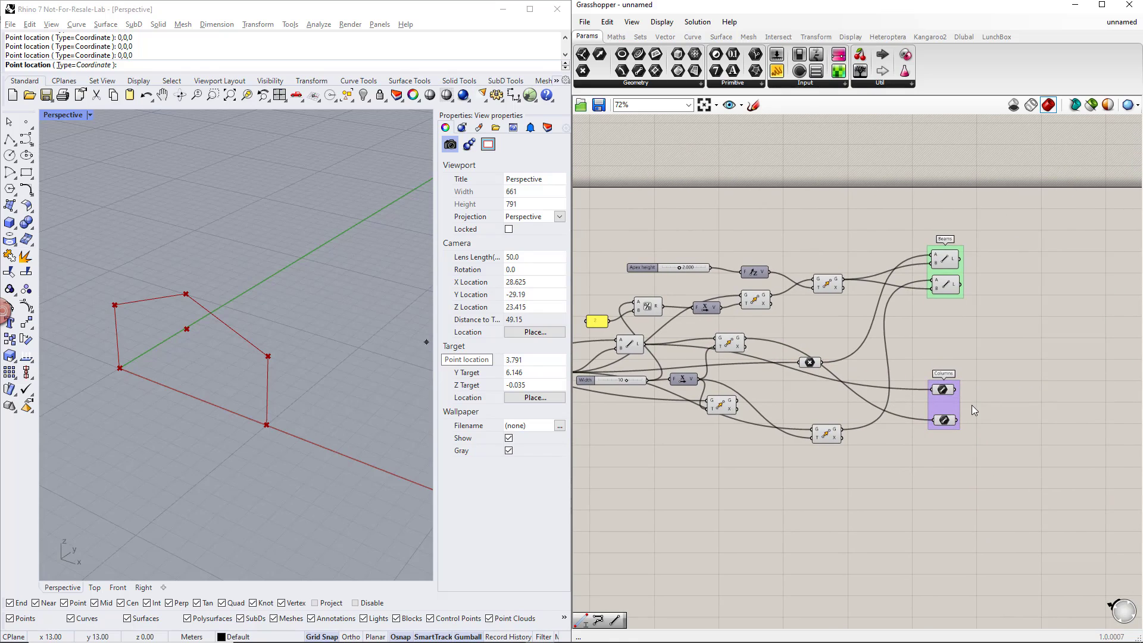
# Turn off the preview of the Move component that uses half the width
pyautogui.click(757, 303)
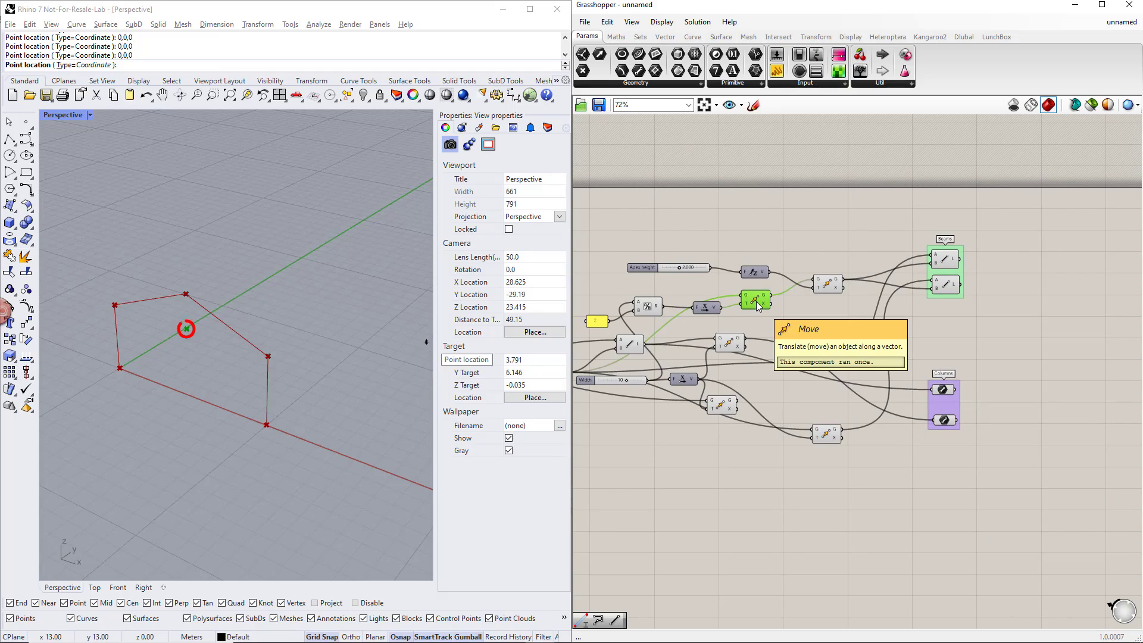
pyautogui.middleClick(756, 302)
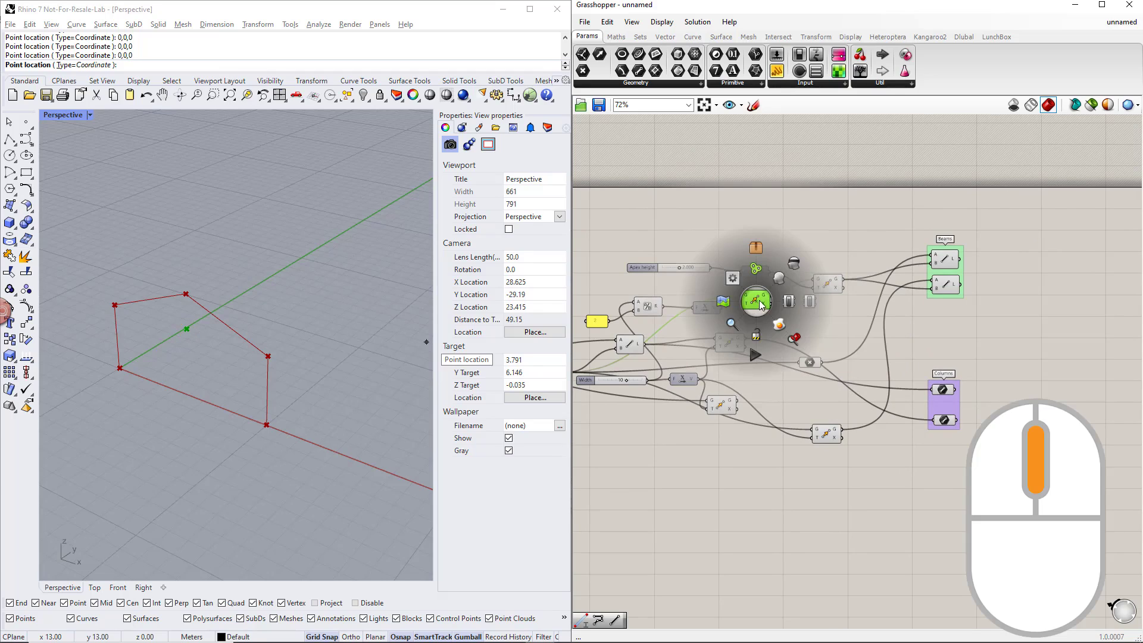
pyautogui.click(794, 264)
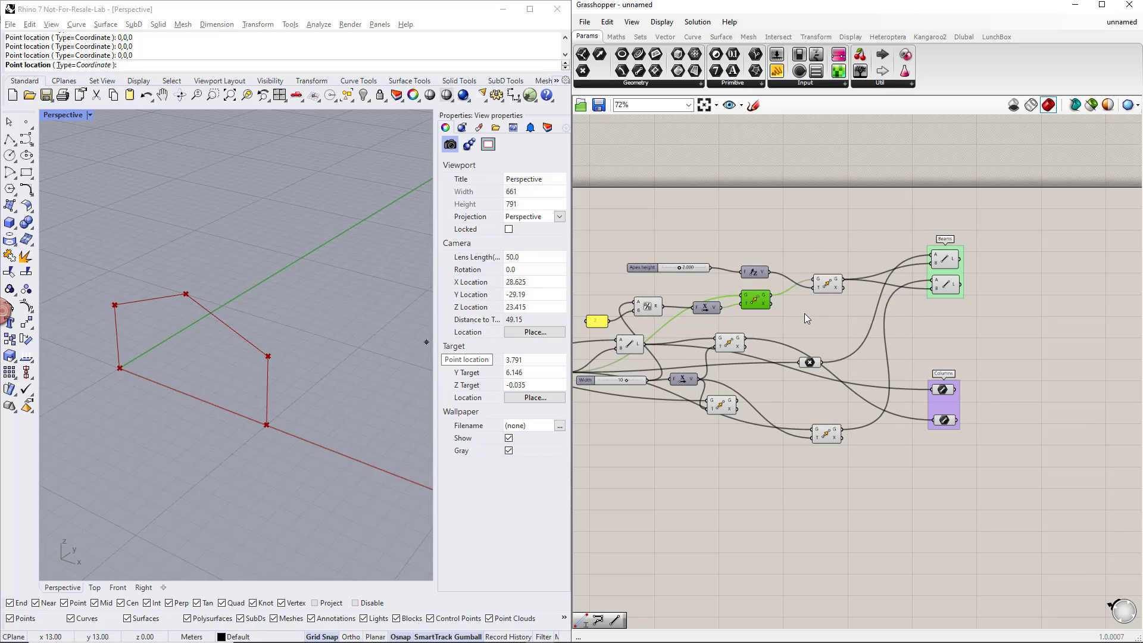
# Display full input and output names and replace component icons with text names
pyautogui.click(662, 22)
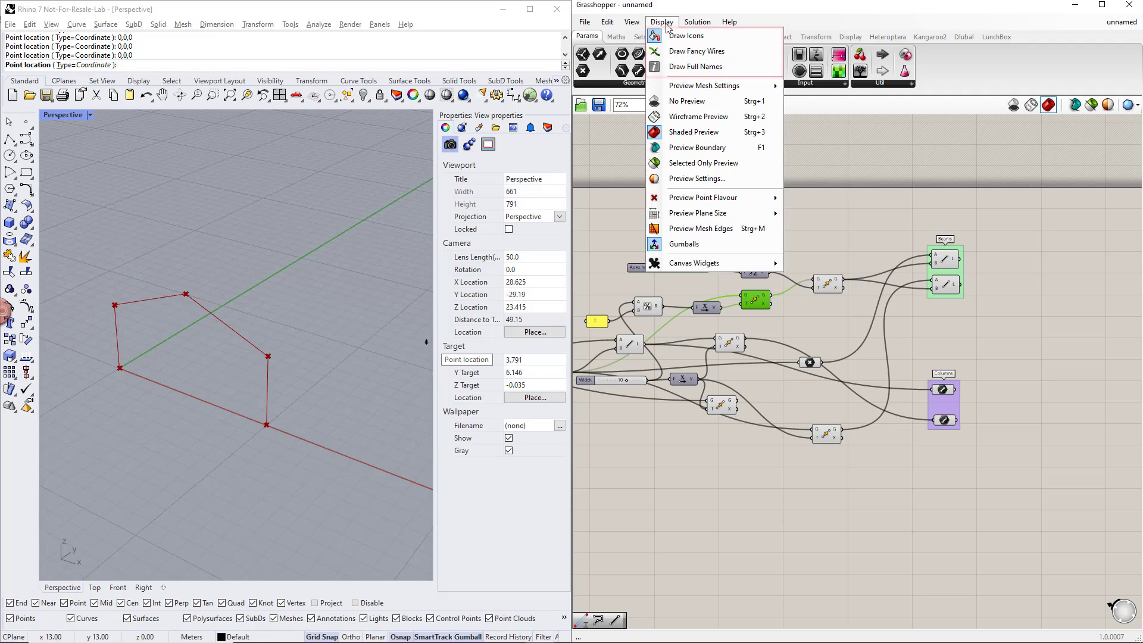
pyautogui.click(683, 66)
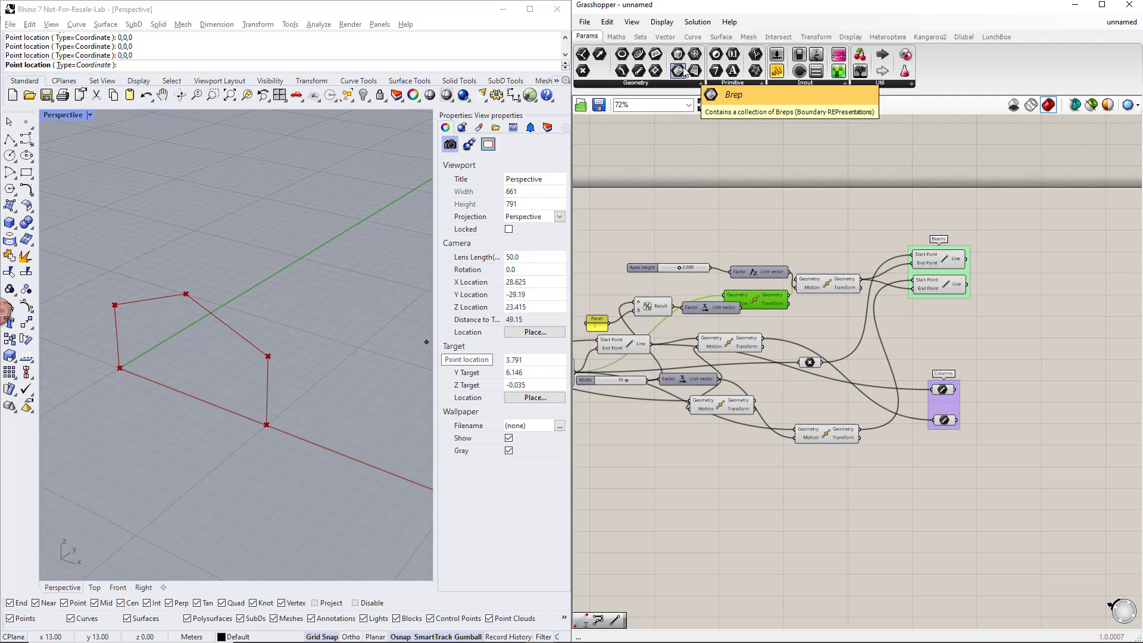
pyautogui.click(659, 23)
pyautogui.click(673, 34)
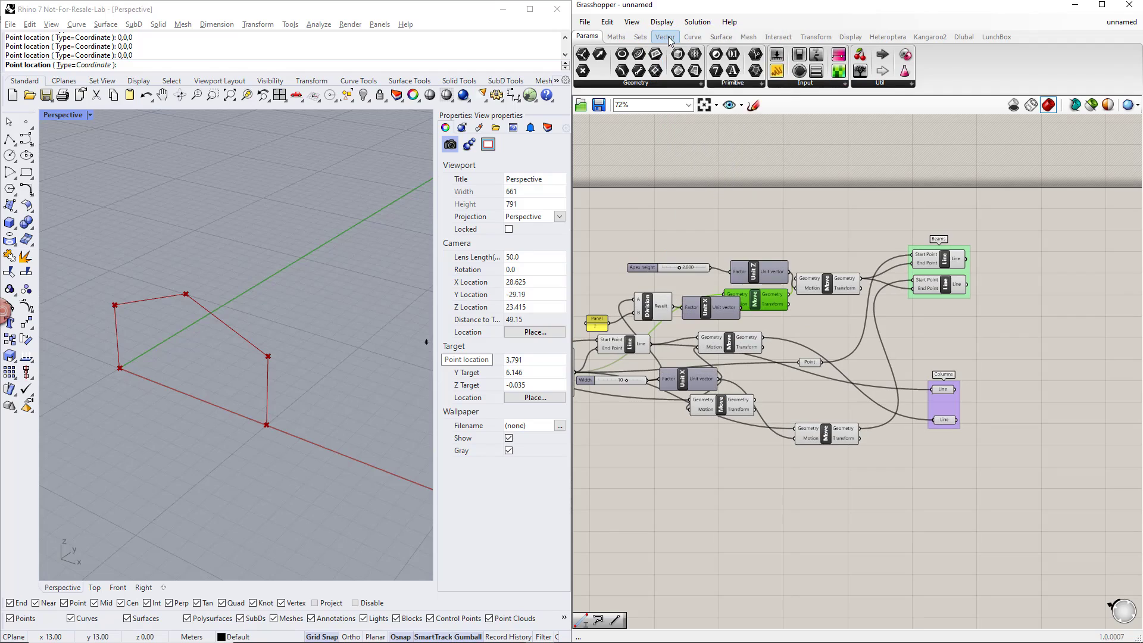
# Restore abbreviated input and output names and icon display for the components
pyautogui.click(662, 23)
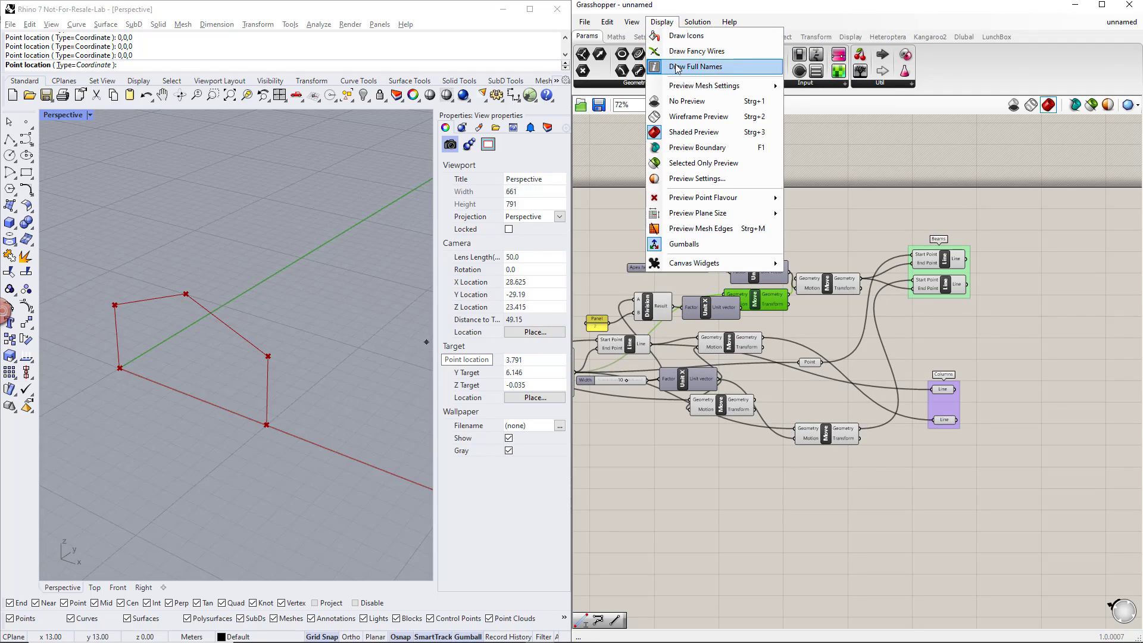
pyautogui.click(682, 65)
pyautogui.click(663, 22)
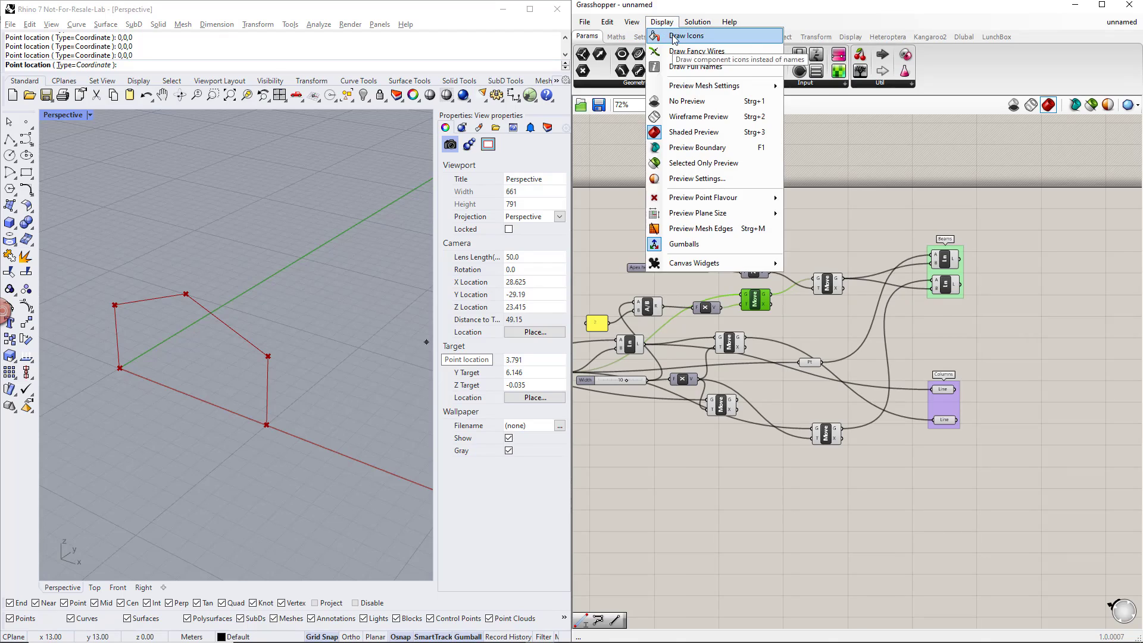
pyautogui.click(678, 34)
pyautogui.click(1015, 348)
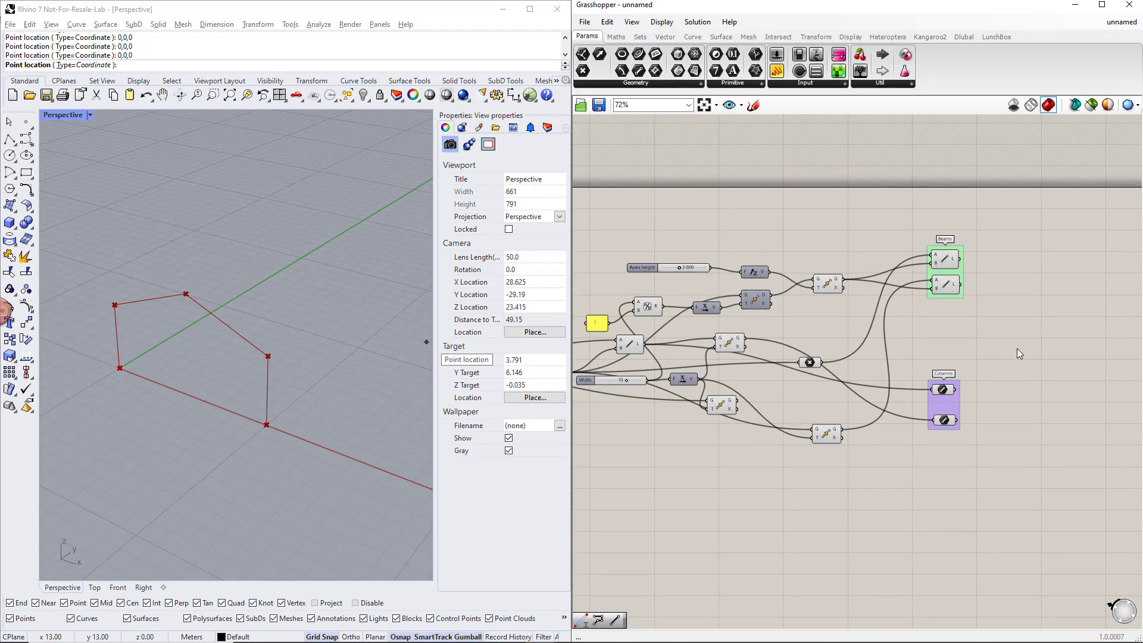
# Add a Member component in the free canvas area beyond the Beams and Columns groups
pyautogui.moveTo(1017, 349); pyautogui.dragTo(893, 356, button='right')
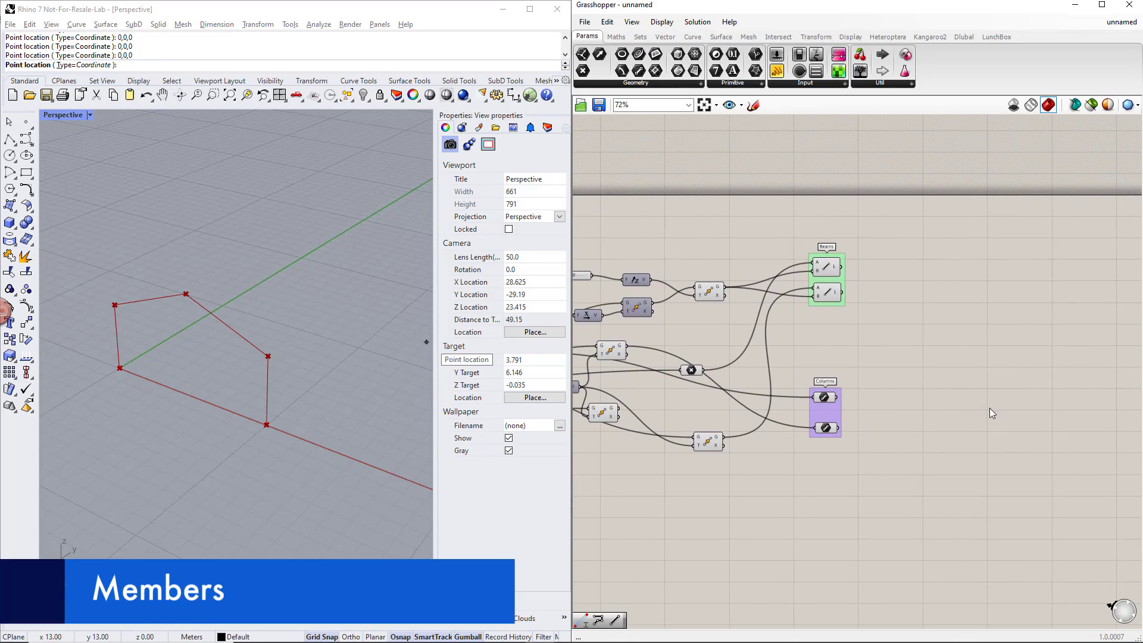
pyautogui.doubleClick(991, 428)
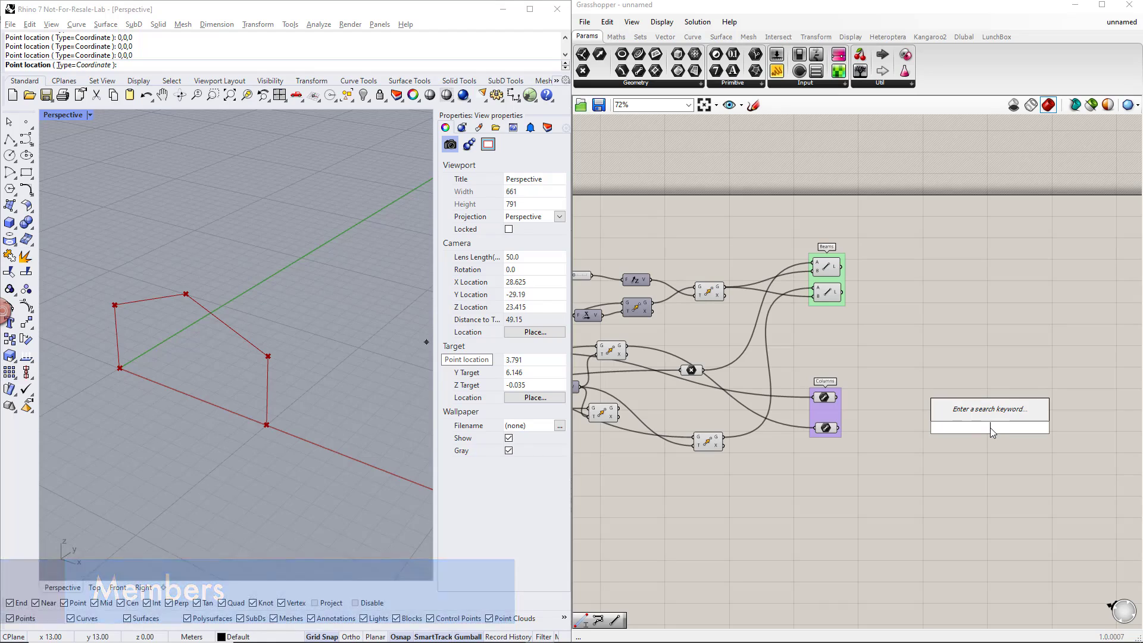
pyautogui.write('member')
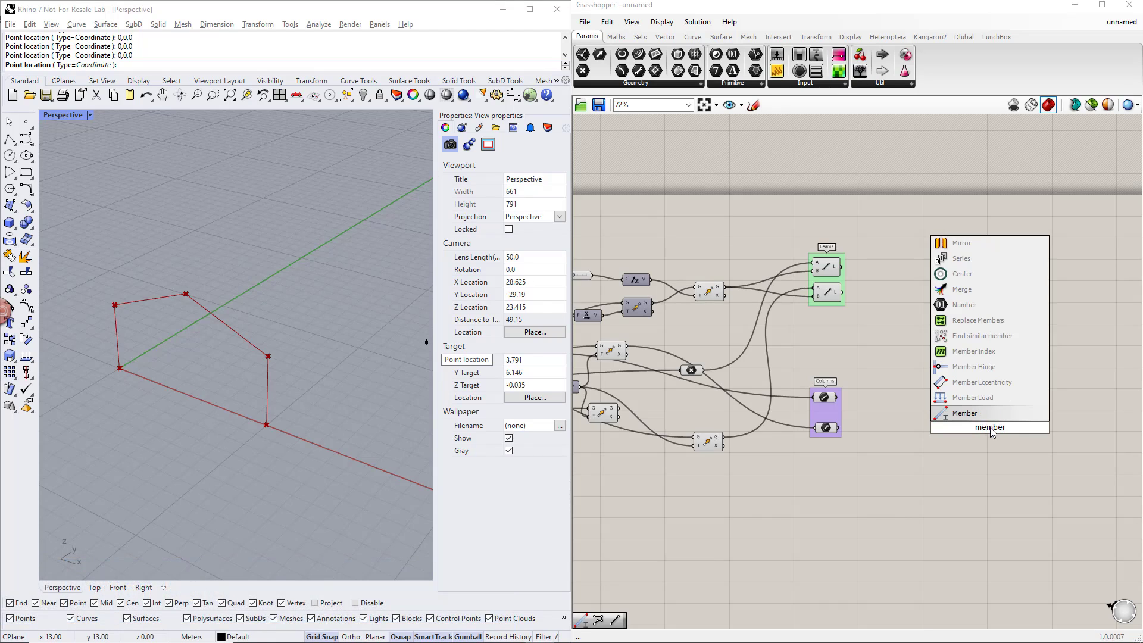
pyautogui.press('Return')
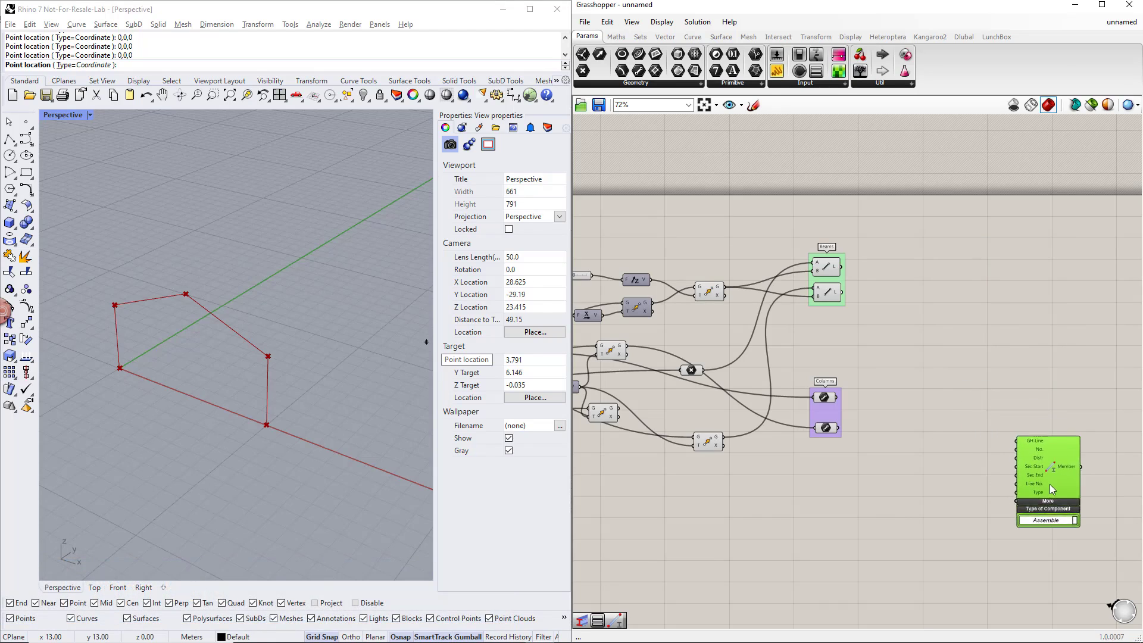
pyautogui.moveTo(1050, 485); pyautogui.dragTo(1057, 491)
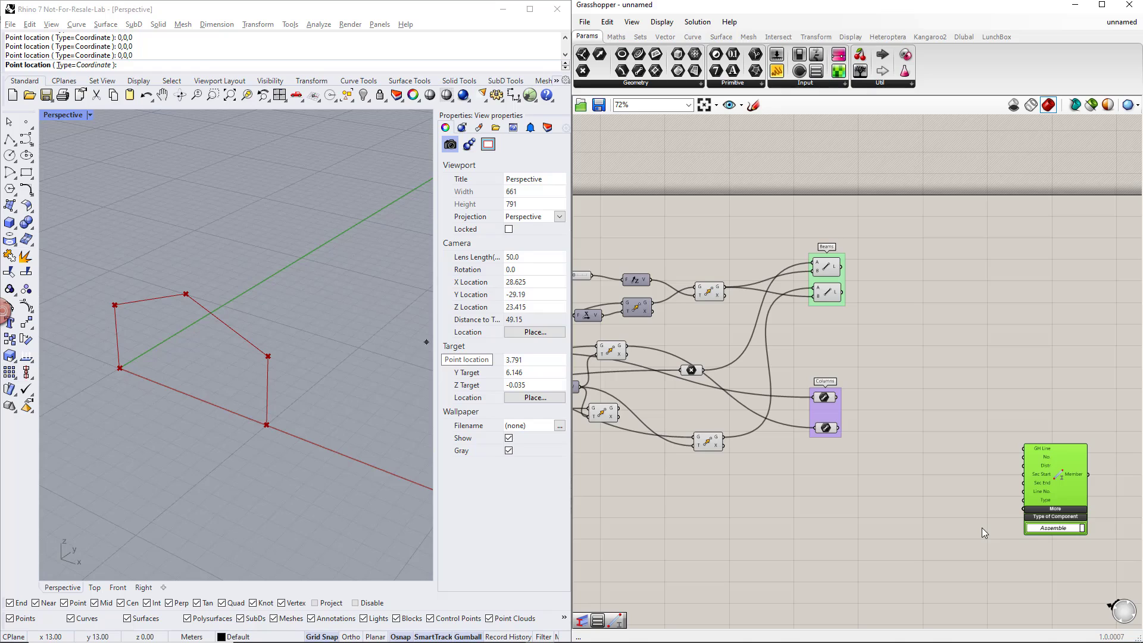
# Add a Value List connected to the Member's Type input, giving TYPE_BEAM, and reposition the components
pyautogui.doubleClick(925, 509)
pyautogui.write('value')
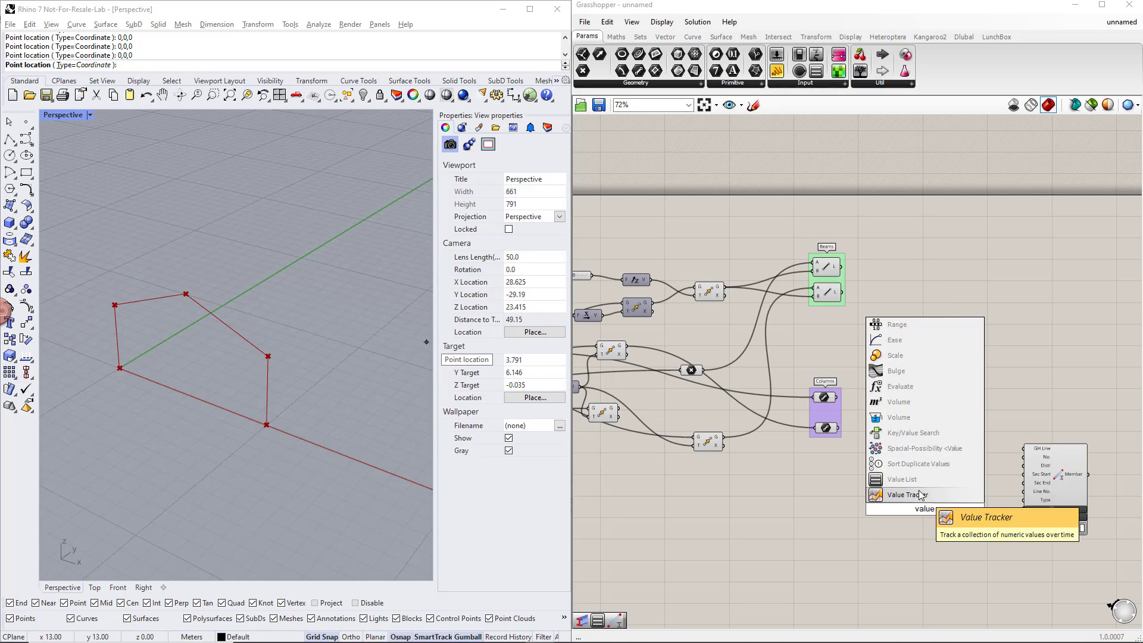
pyautogui.click(917, 495)
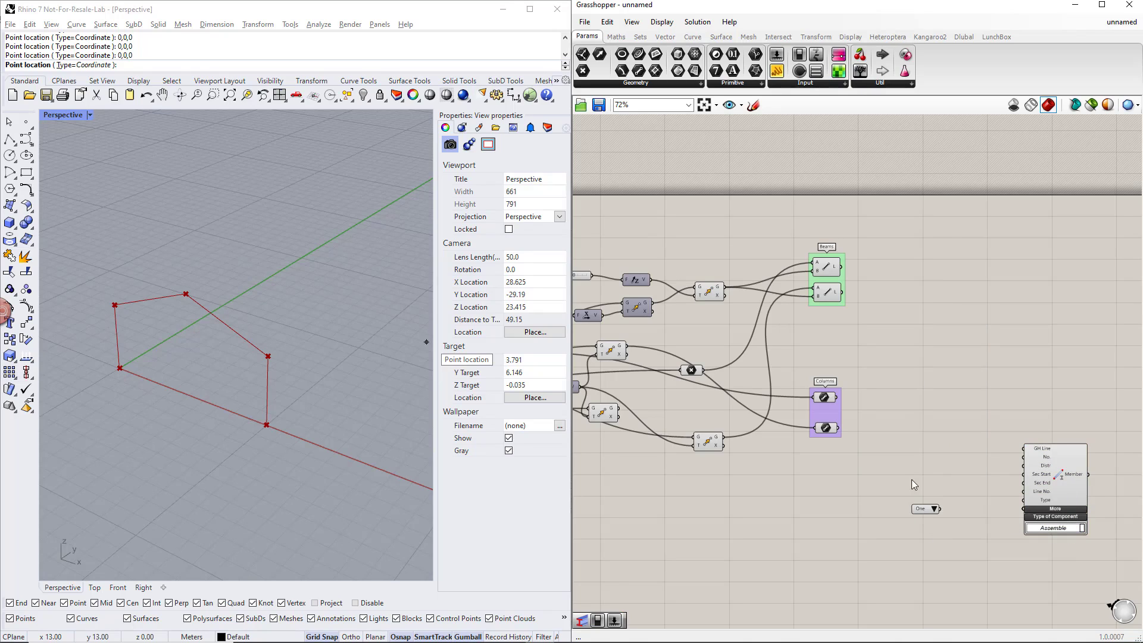
pyautogui.moveTo(940, 510); pyautogui.dragTo(978, 520)
pyautogui.moveTo(1000, 549); pyautogui.dragTo(947, 539, button='right')
pyautogui.moveTo(983, 546); pyautogui.dragTo(894, 469)
pyautogui.moveTo(992, 478); pyautogui.dragTo(1054, 490)
pyautogui.click(906, 504)
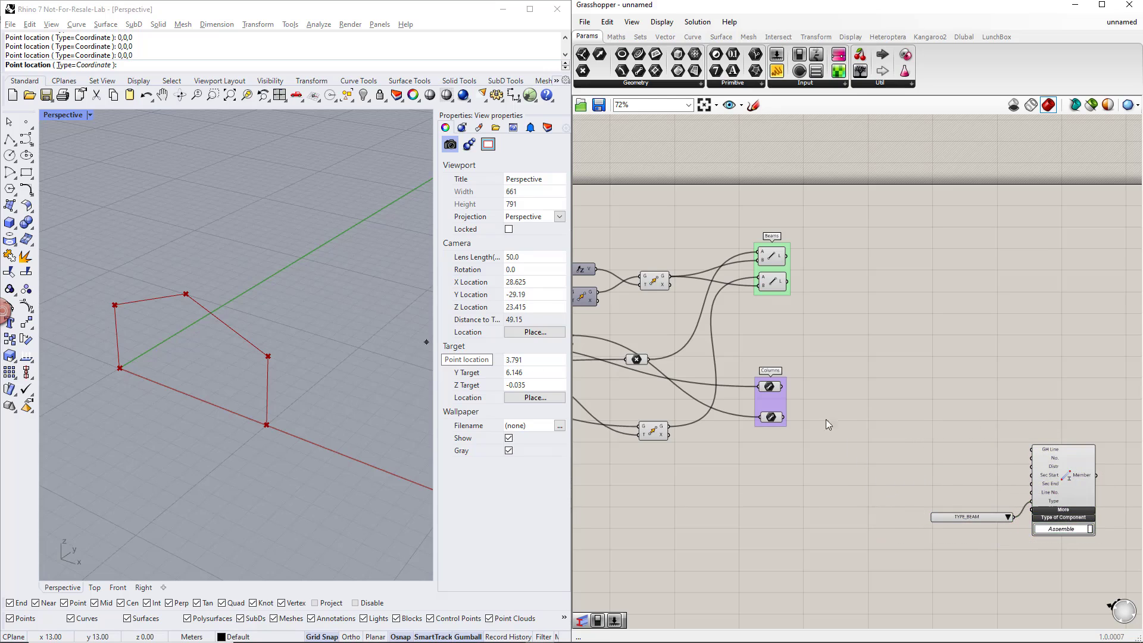
# Connect both Line parameters of the Columns group to the Member's GH Line input
pyautogui.moveTo(834, 410); pyautogui.dragTo(1034, 451)
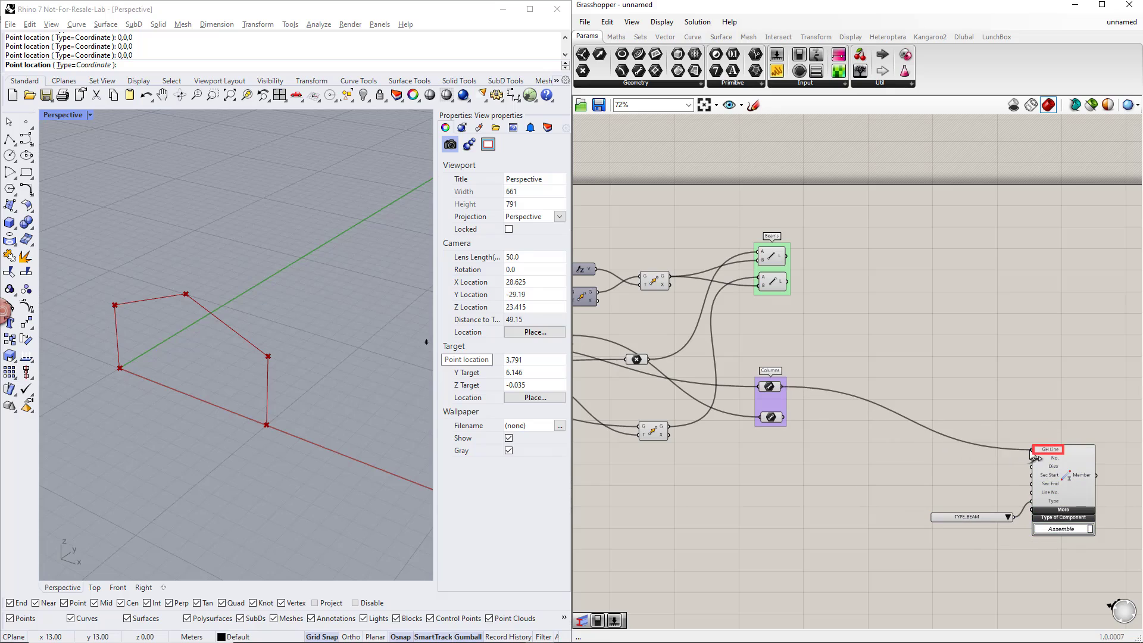
pyautogui.keyDown('shift'); pyautogui.moveTo(784, 417); pyautogui.dragTo(1027, 458); pyautogui.keyUp('shift')
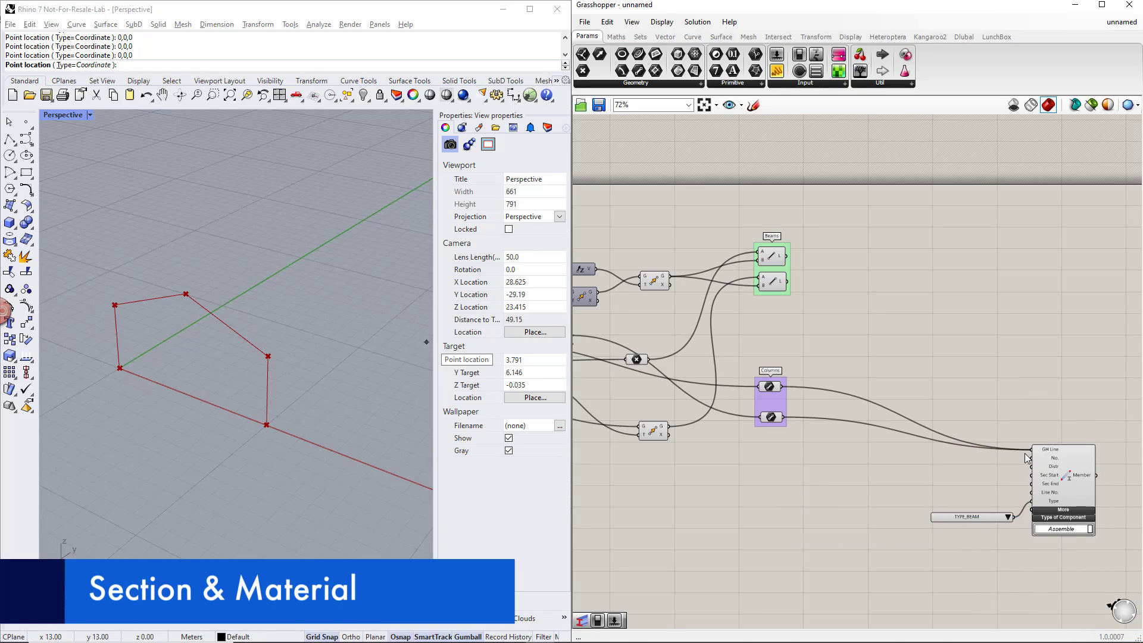
# Add a Section component and a Material component in the free area near the Columns Member component
pyautogui.doubleClick(861, 509)
pyautogui.write('section')
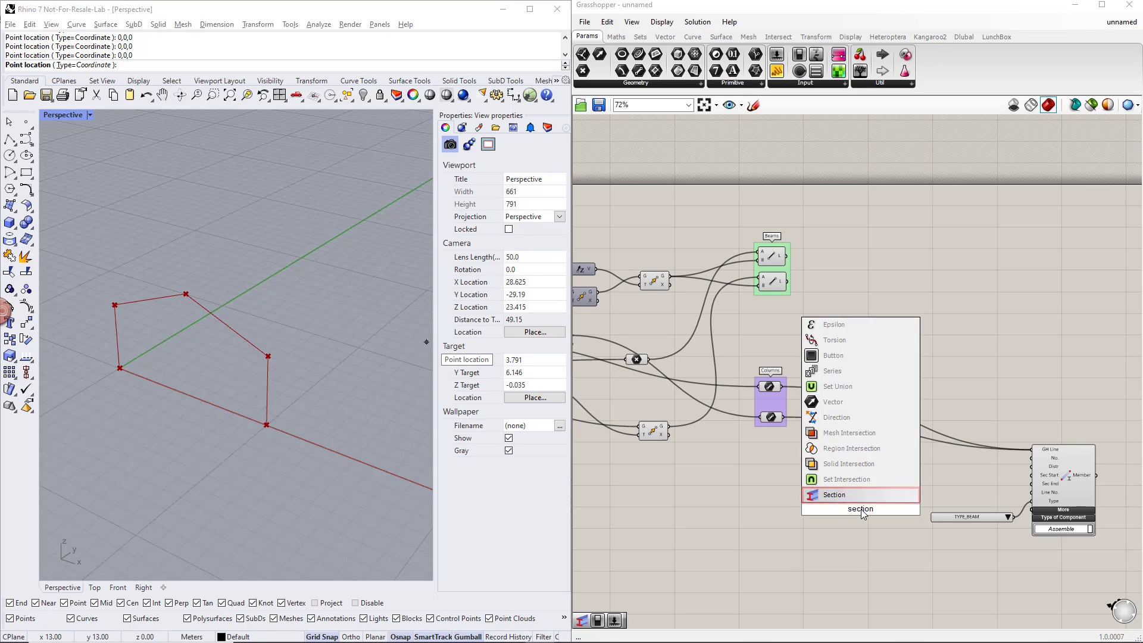
pyautogui.press('Return')
pyautogui.doubleClick(723, 530)
pyautogui.write('material')
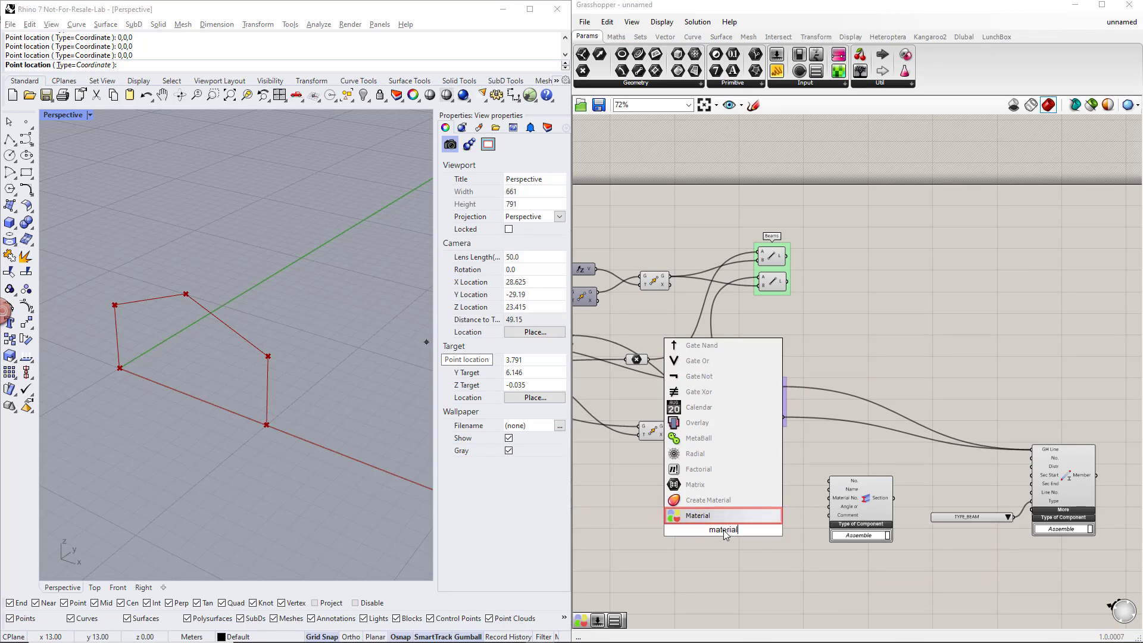
pyautogui.press('Return')
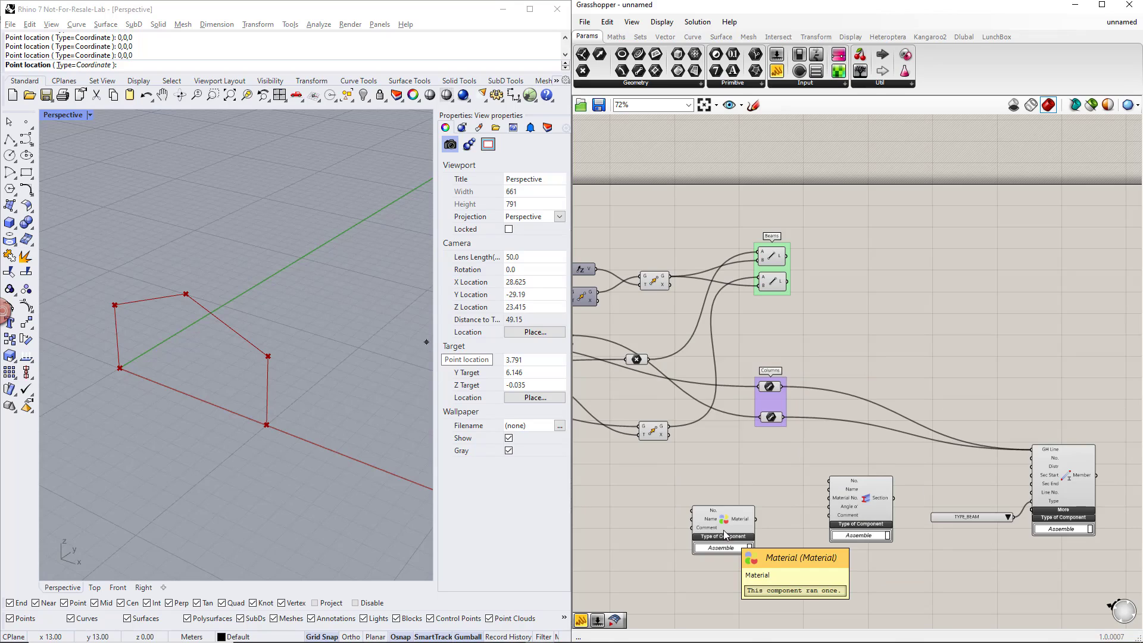
# Connect a new number slider with value 1 to the Section's No. input, and place an empty panel below it
pyautogui.doubleClick(750, 468)
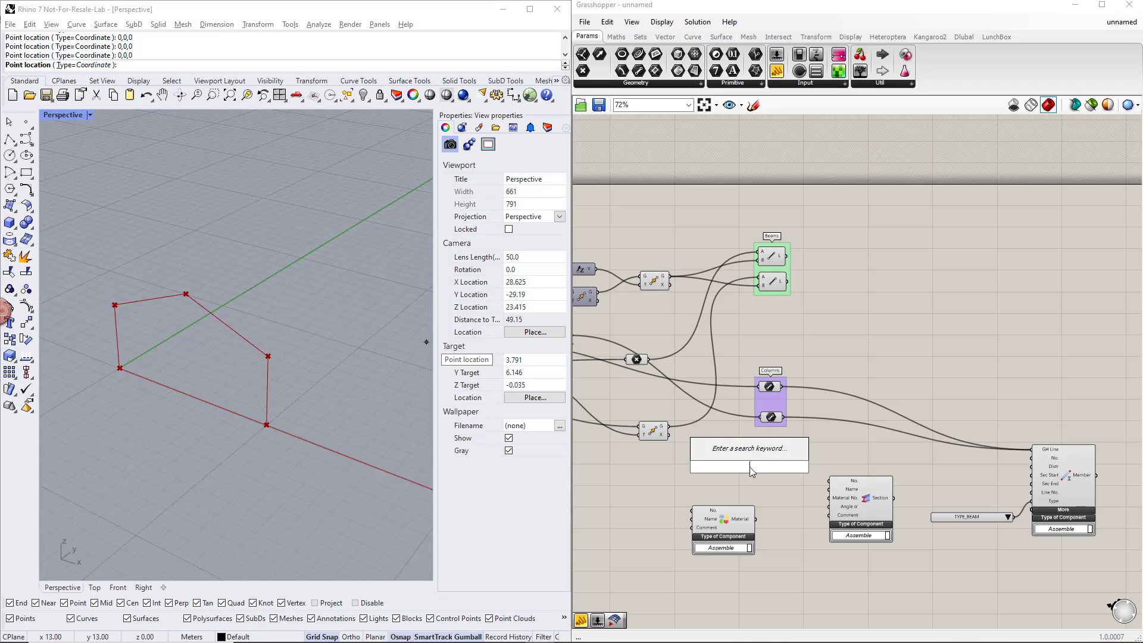
pyautogui.write('slider')
pyautogui.press('Return')
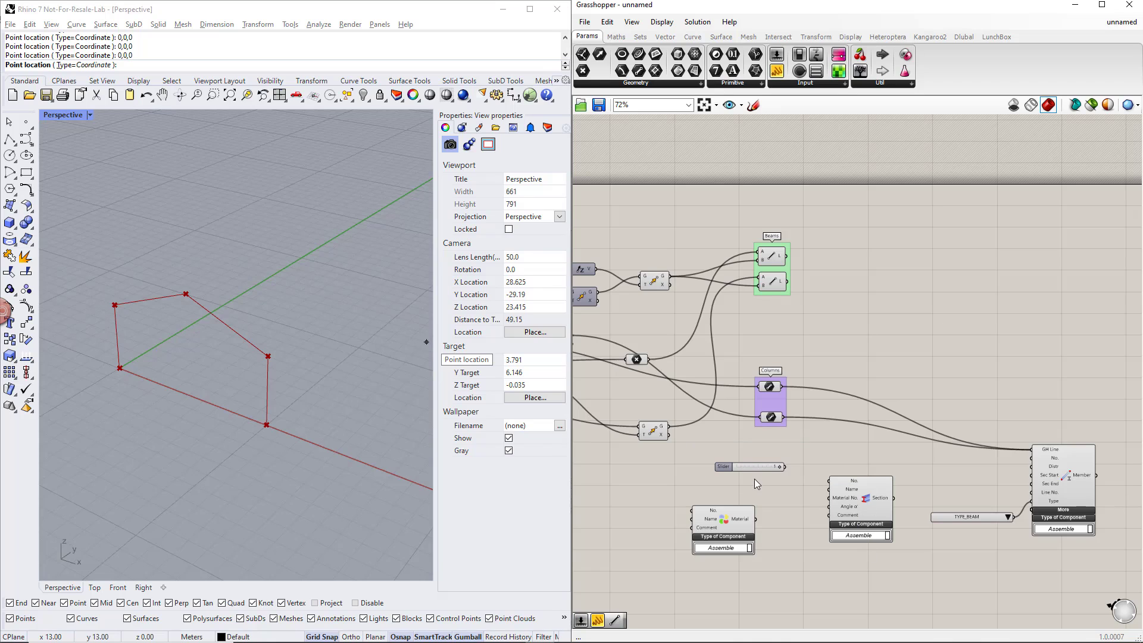
pyautogui.moveTo(777, 72); pyautogui.dragTo(828, 487)
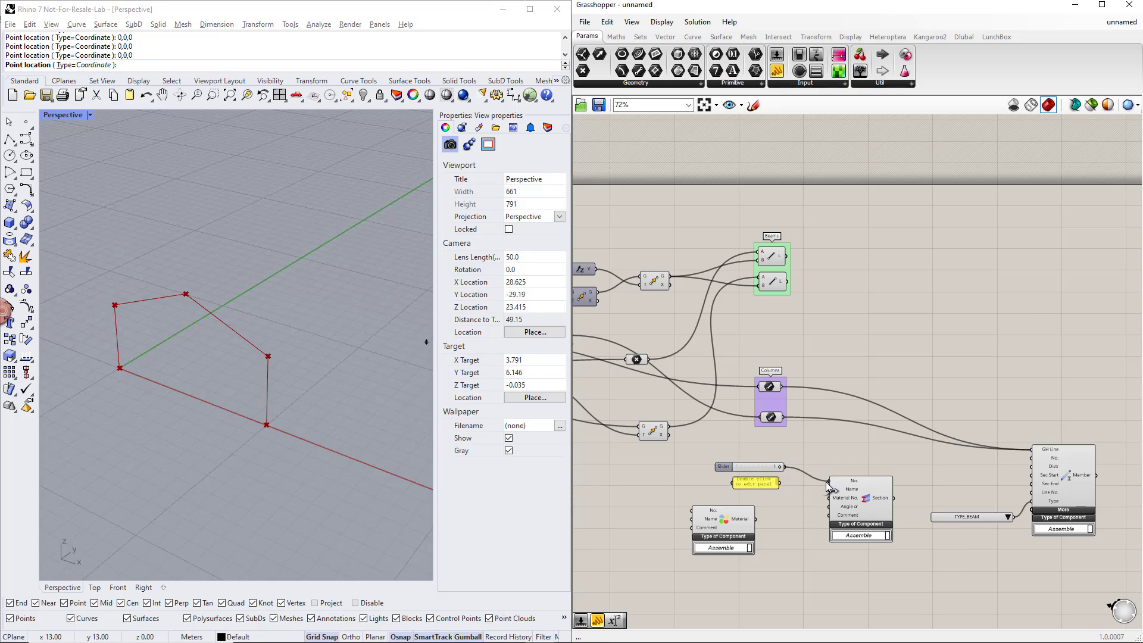
# Enter IPE 300 in the panel and connect it to the Section's Name input
pyautogui.doubleClick(751, 484)
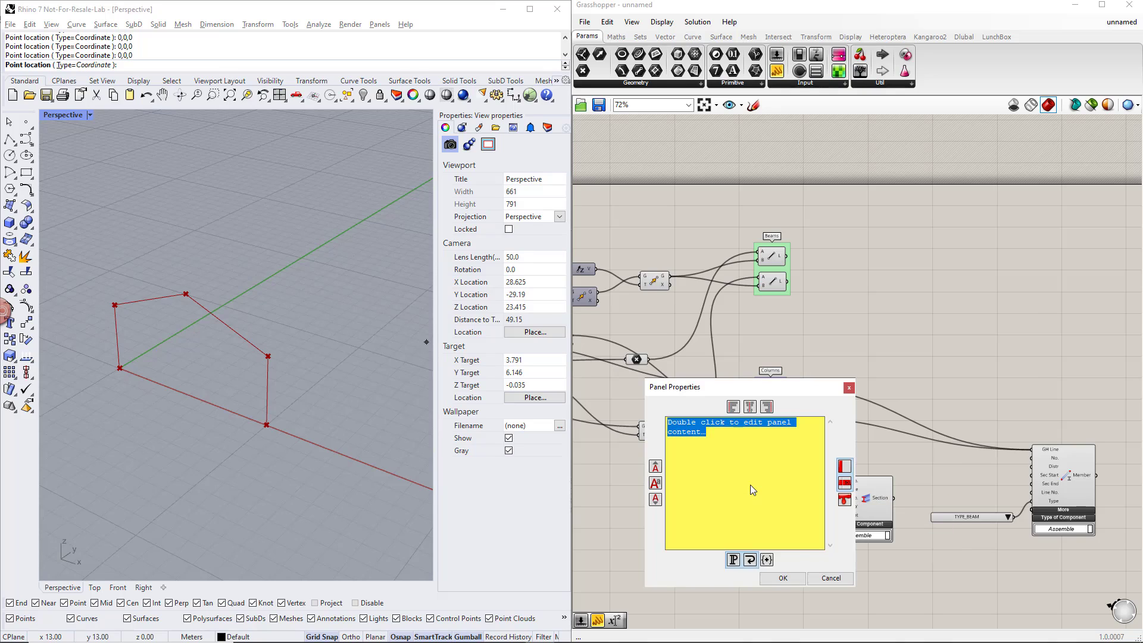
pyautogui.write('IPE 3')
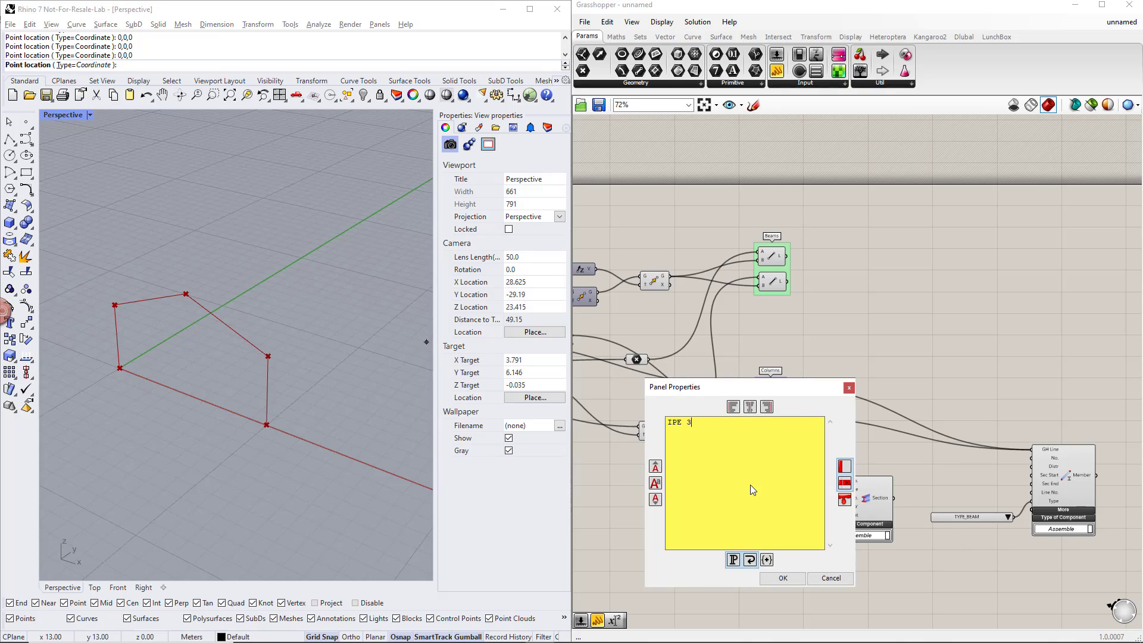
pyautogui.write('00')
pyautogui.click(783, 579)
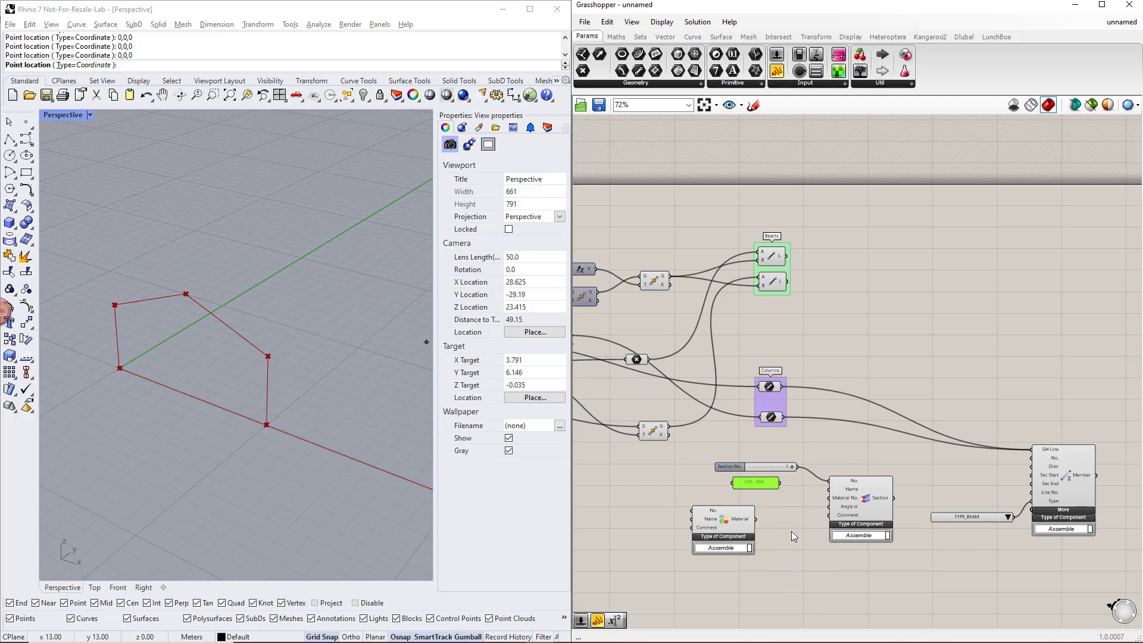
pyautogui.moveTo(780, 486); pyautogui.dragTo(830, 491)
# Feed the Material's No. input from a slider with value 1 and its Name input from a panel reading S235
pyautogui.moveTo(796, 537); pyautogui.dragTo(860, 537, button='right')
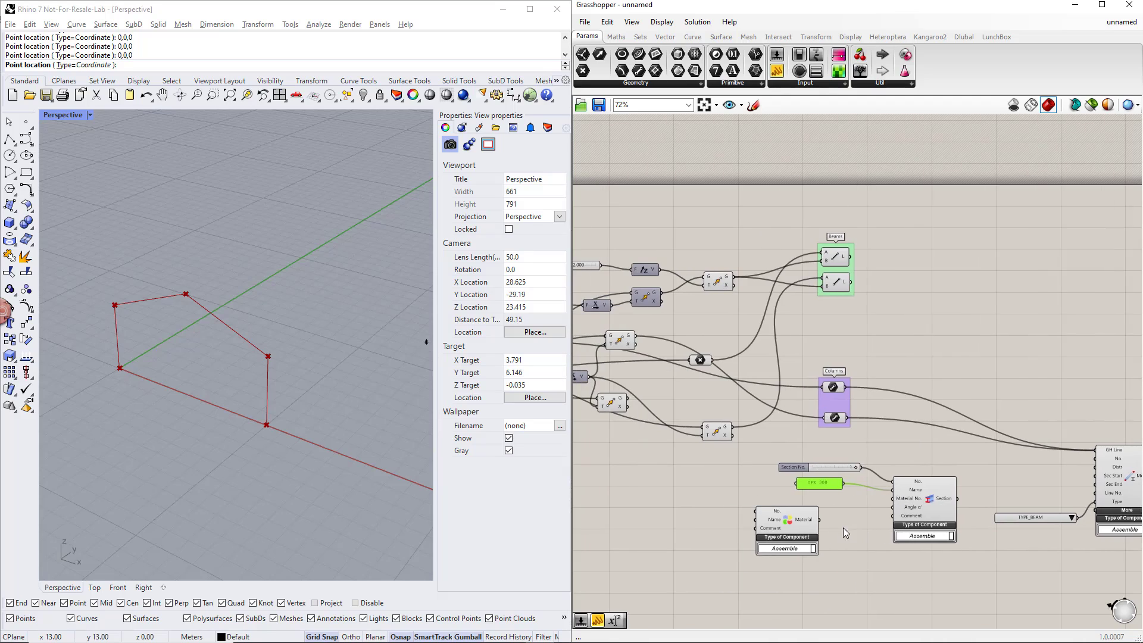
pyautogui.click(861, 509)
pyautogui.moveTo(859, 508); pyautogui.dragTo(757, 519)
pyautogui.click(731, 520)
pyautogui.doubleClick(680, 501)
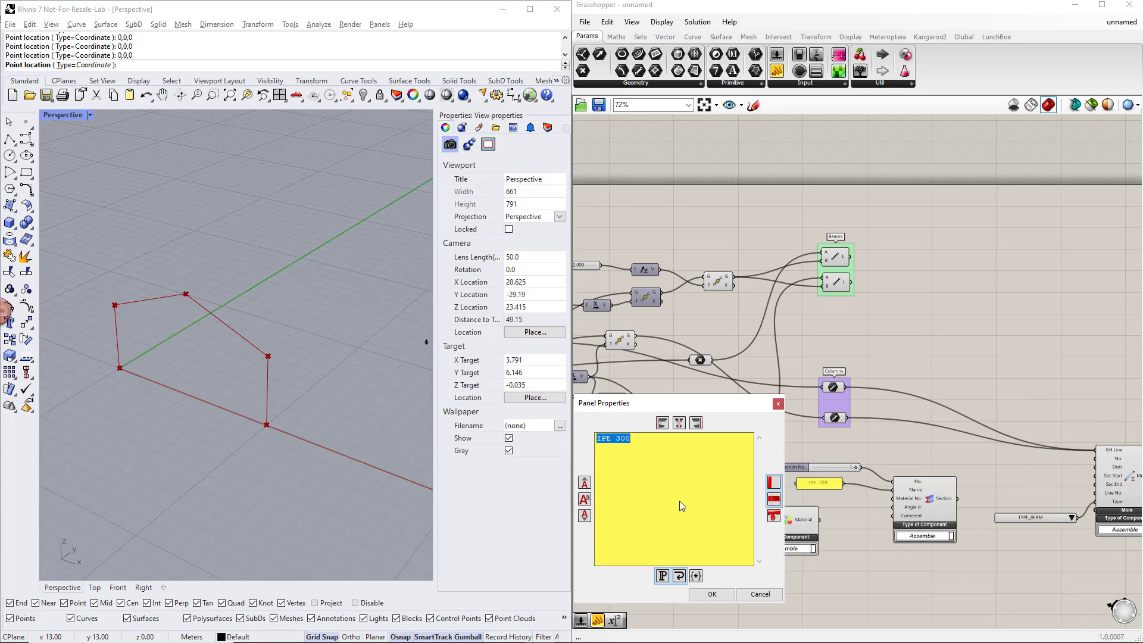
pyautogui.write('S235')
pyautogui.click(712, 594)
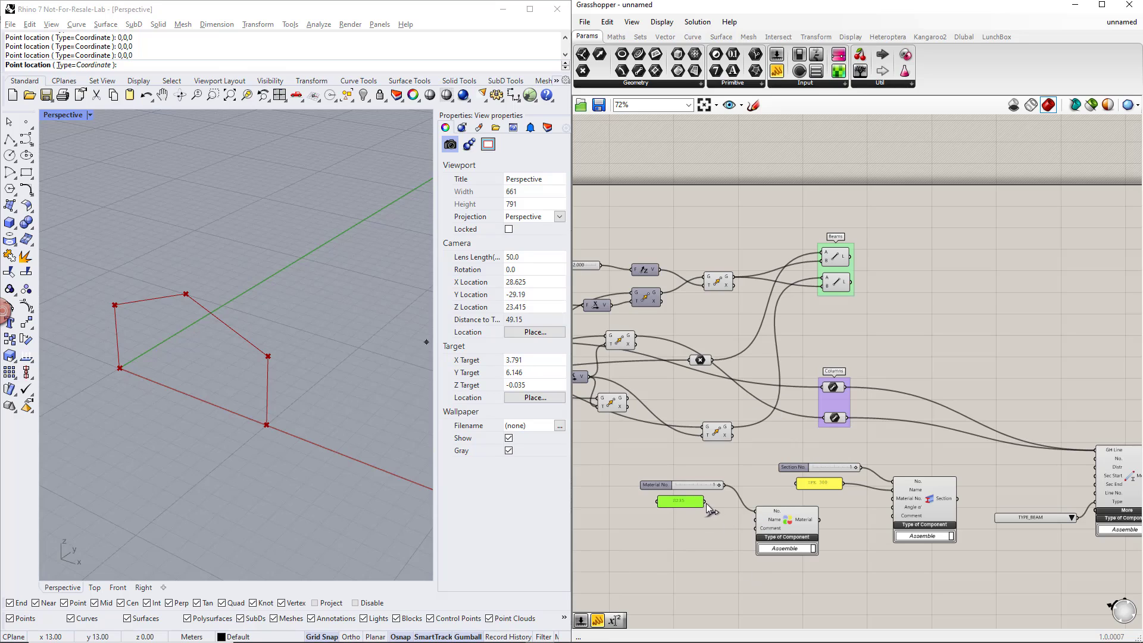
pyautogui.moveTo(729, 516); pyautogui.dragTo(752, 524)
# Connect the Material to the Section's Material No. input, and the Section to the Member's Sec Start input
pyautogui.moveTo(821, 521); pyautogui.dragTo(1096, 477)
pyautogui.scroll(-3, 1007, 509)
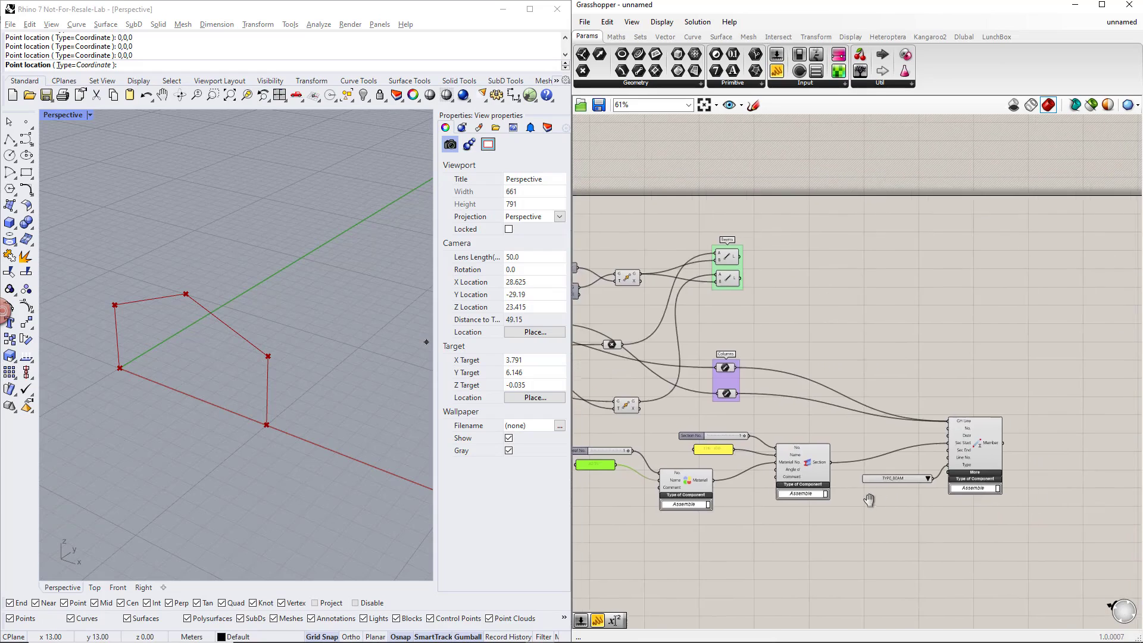
# Move the Material, Section and Member components with their inputs farther away from the Beams and Columns groups
pyautogui.moveTo(1053, 514); pyautogui.dragTo(614, 416)
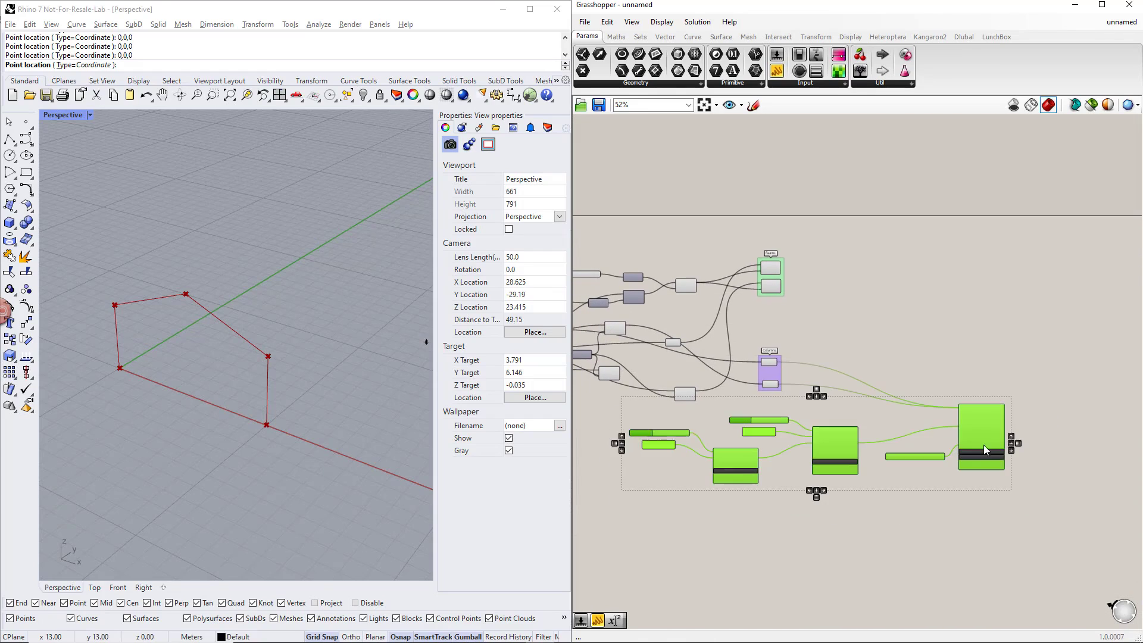
pyautogui.moveTo(983, 445); pyautogui.dragTo(1141, 468)
pyautogui.moveTo(1020, 520); pyautogui.dragTo(903, 532, button='right')
pyautogui.click(816, 539)
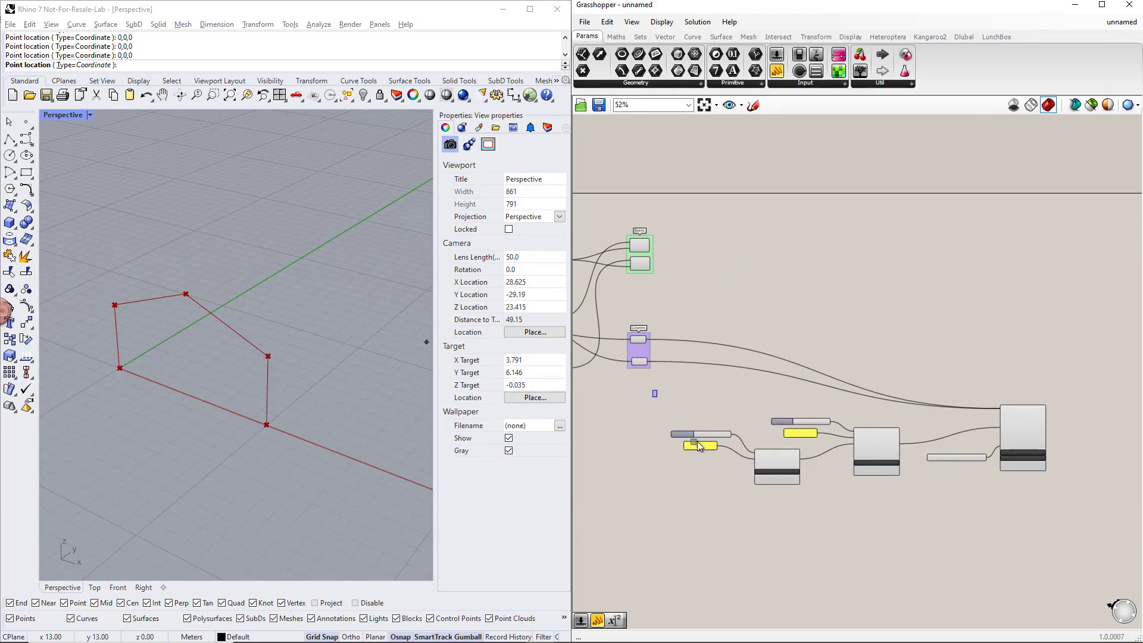
# Shift the Section and Material components upward, and move the Material with its inputs farther from the Section
pyautogui.moveTo(652, 390); pyautogui.dragTo(905, 514)
pyautogui.moveTo(877, 450); pyautogui.dragTo(903, 421)
pyautogui.click(902, 502)
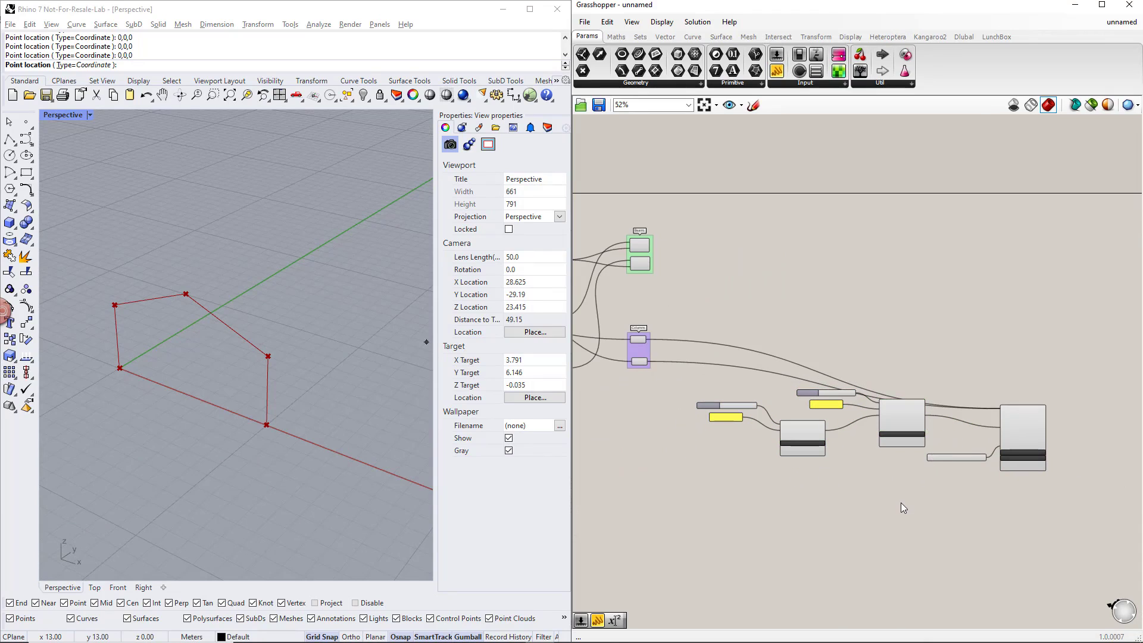
pyautogui.moveTo(795, 489); pyautogui.dragTo(701, 411)
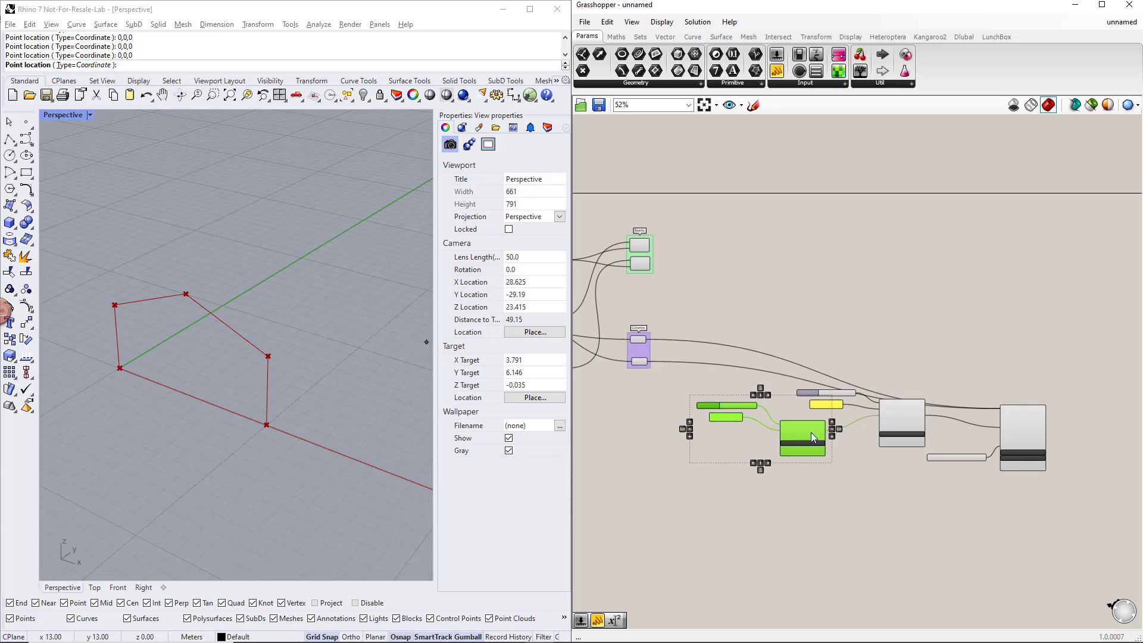
pyautogui.moveTo(796, 433); pyautogui.dragTo(754, 445)
pyautogui.click(971, 478)
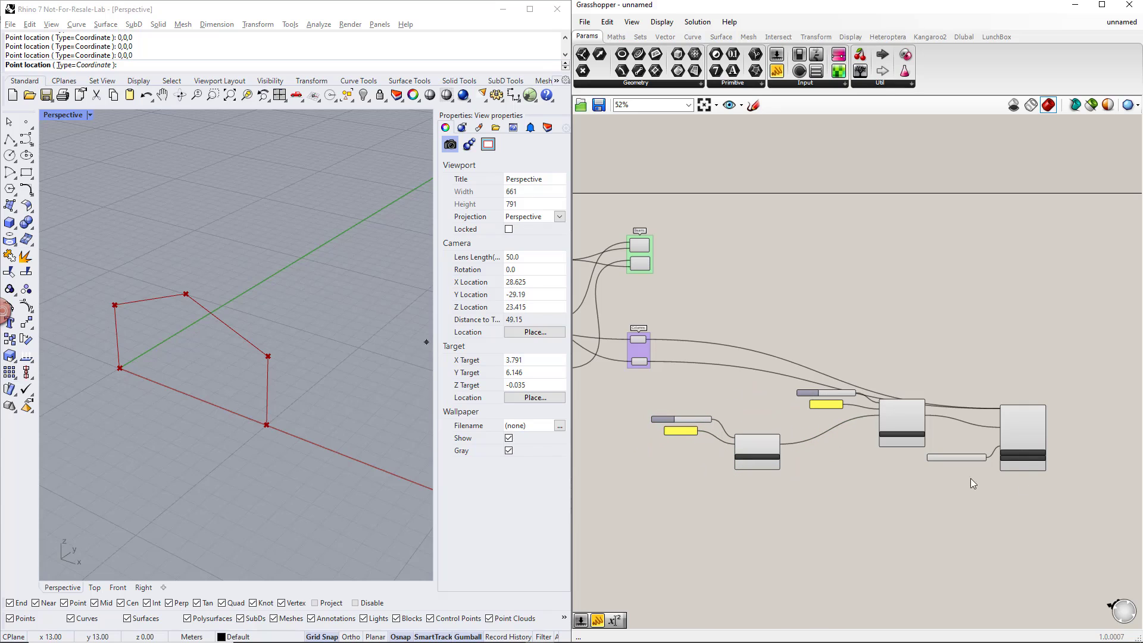
# Duplicate the Section and Member with their inputs above the originals, and connect the lower Beams Line to the copied Member's GH Line input
pyautogui.moveTo(1074, 484); pyautogui.dragTo(834, 371)
pyautogui.keyDown('alt'); pyautogui.moveTo(1024, 438); pyautogui.dragTo(652, 264); pyautogui.keyUp('alt')
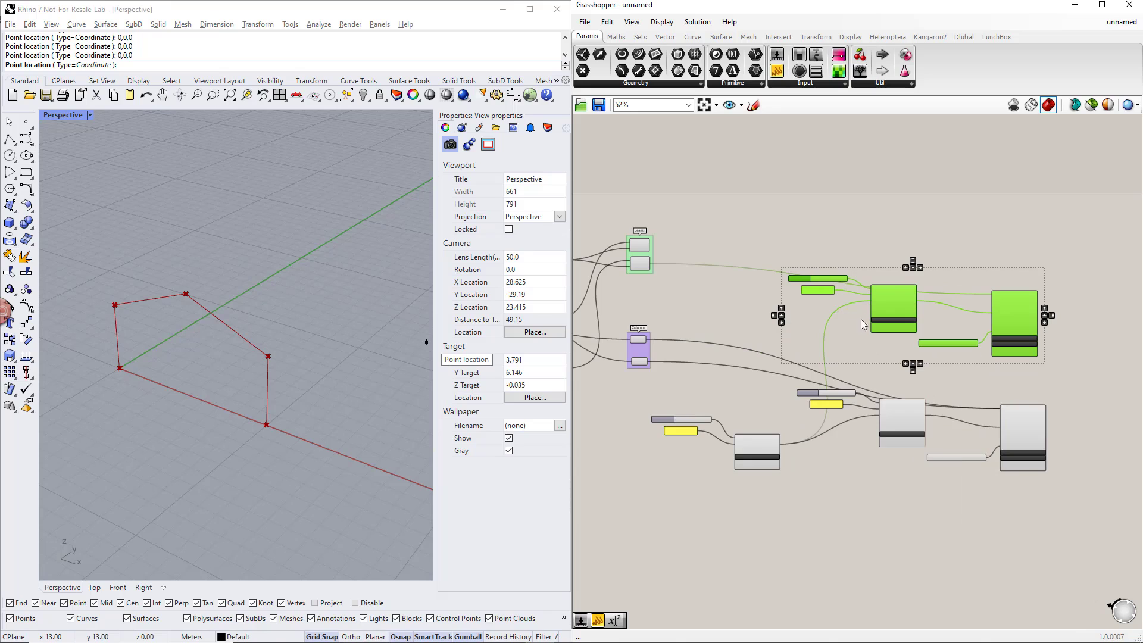
pyautogui.scroll(3, 861, 320)
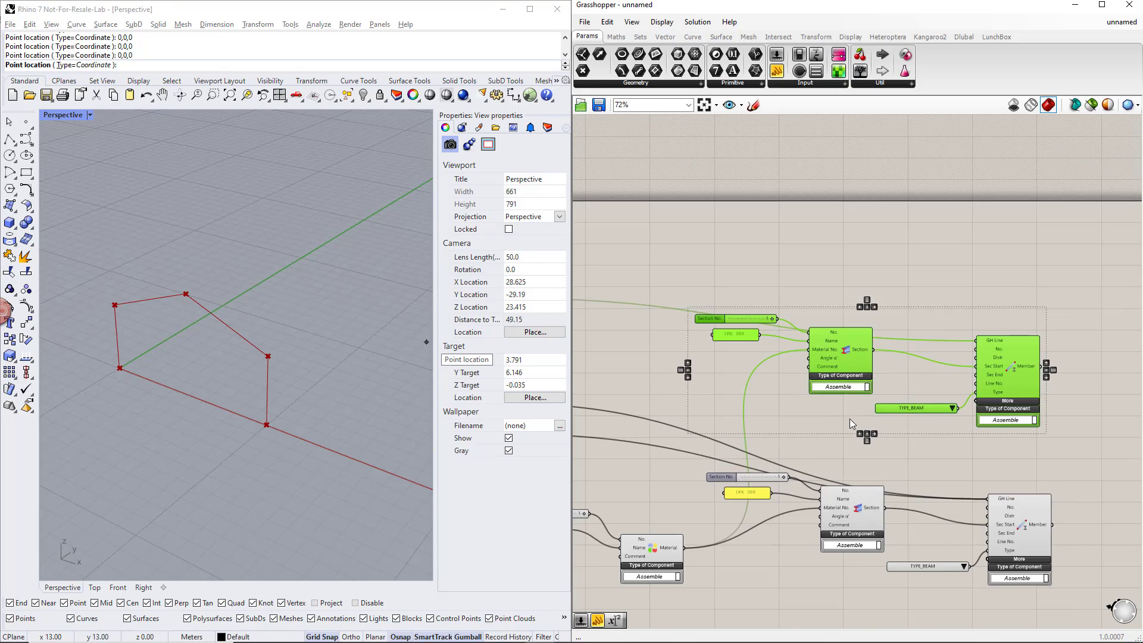
# Duplicate the beam Section with its slider and panel, and connect the second Section to the beam Member's Sec End input
pyautogui.click(851, 423)
pyautogui.moveTo(841, 406); pyautogui.dragTo(711, 289)
pyautogui.moveTo(835, 359); pyautogui.dragTo(975, 381)
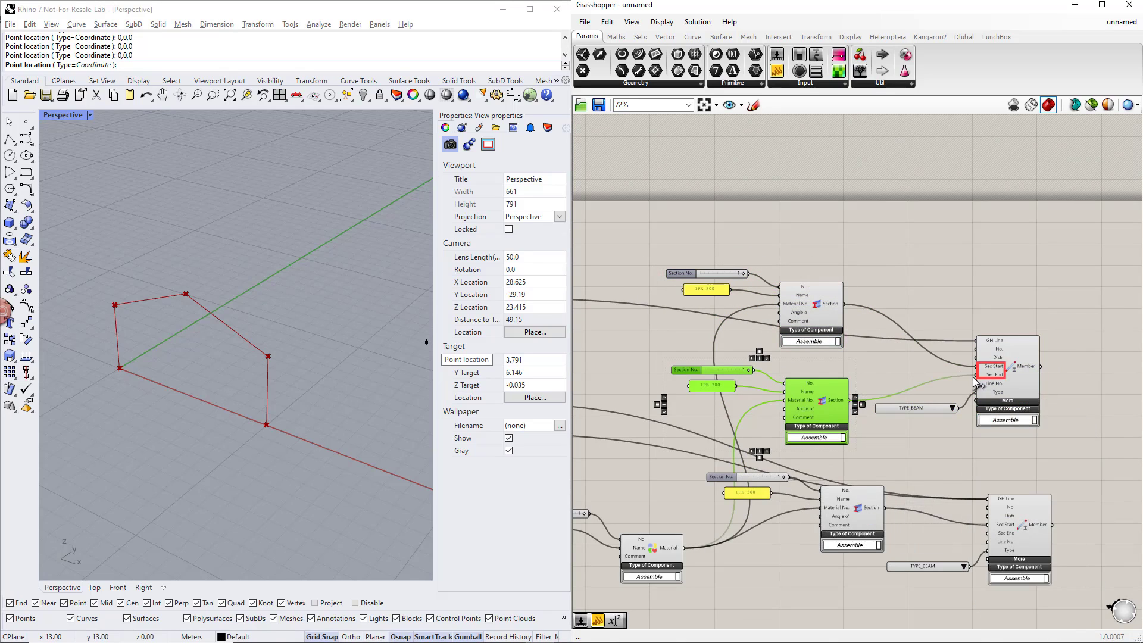
pyautogui.click(726, 324)
# Change the name panel of the beam Member's start Section to IPE 500
pyautogui.doubleClick(711, 288)
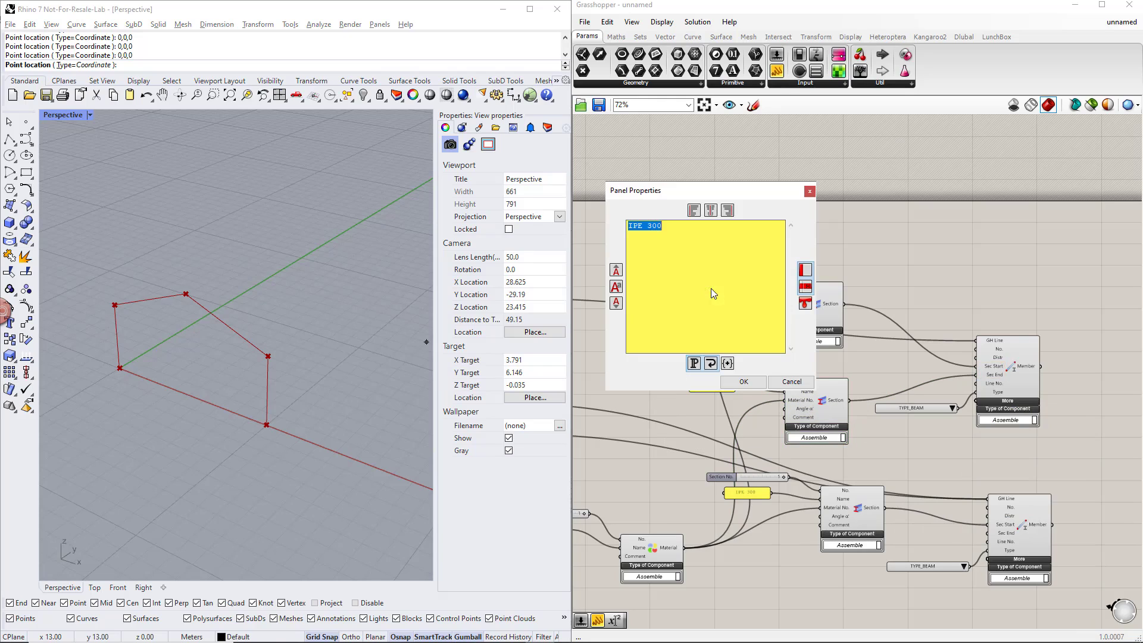
pyautogui.click(649, 226)
pyautogui.click(743, 381)
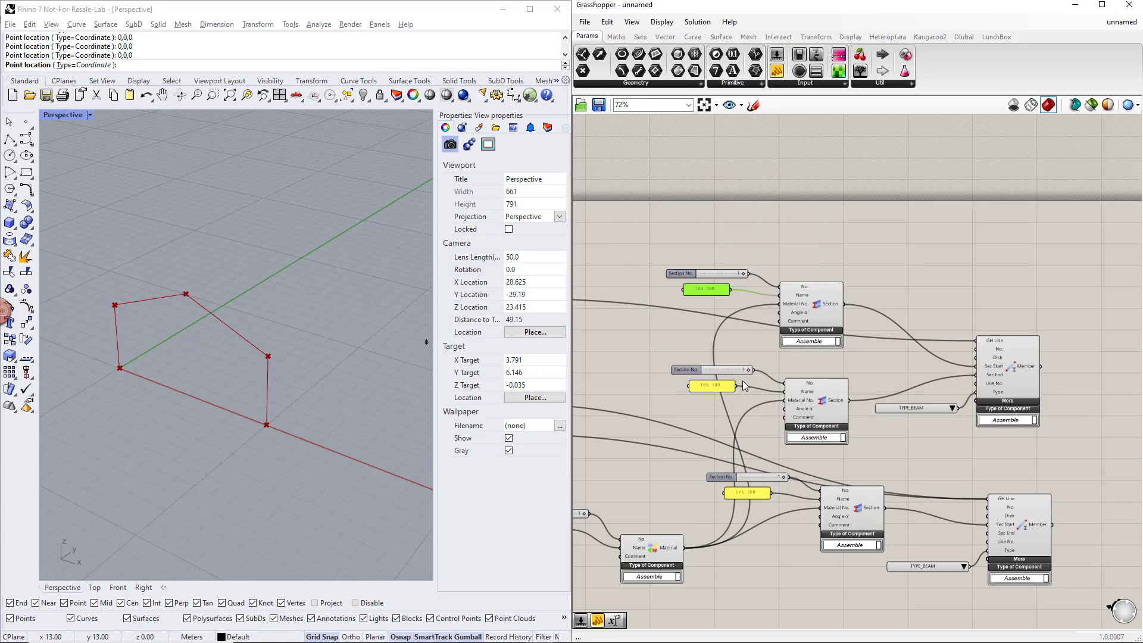
pyautogui.click(692, 316)
# Replace the number slider of the beam's start Section with a new slider set to 2
pyautogui.scroll(1, 748, 305)
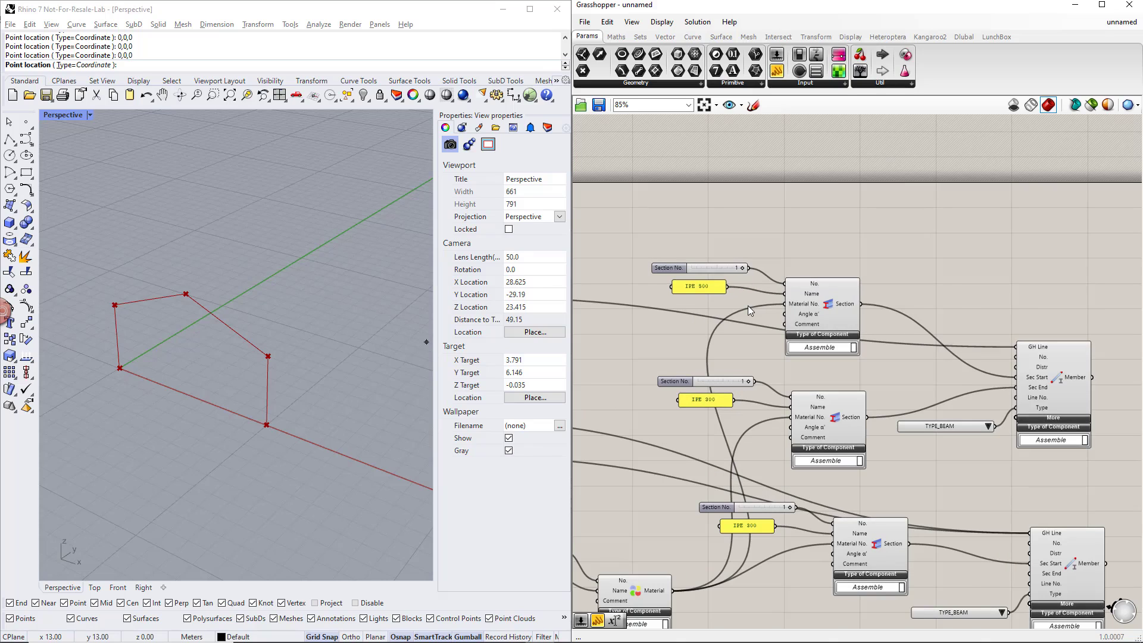
pyautogui.doubleClick(706, 259)
pyautogui.write('2')
pyautogui.press('Return')
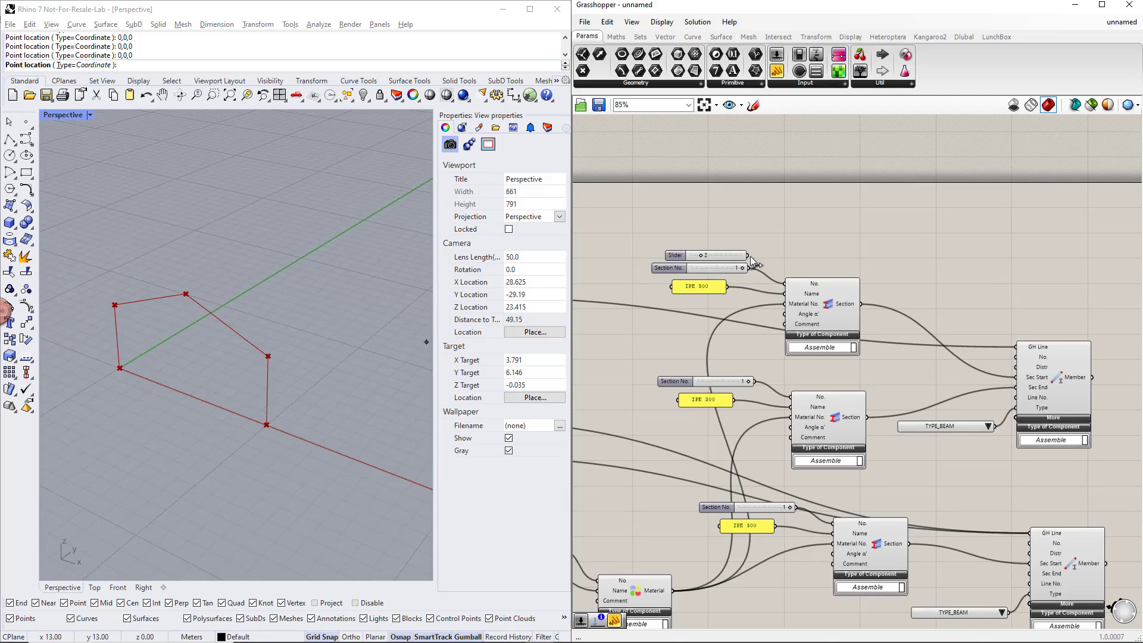
pyautogui.moveTo(749, 255); pyautogui.dragTo(782, 289)
pyautogui.click(717, 268)
pyautogui.press('Delete')
# Replace the beam's end Section number slider with a copy of the new slider, set to 3
pyautogui.moveTo(683, 256); pyautogui.dragTo(685, 361)
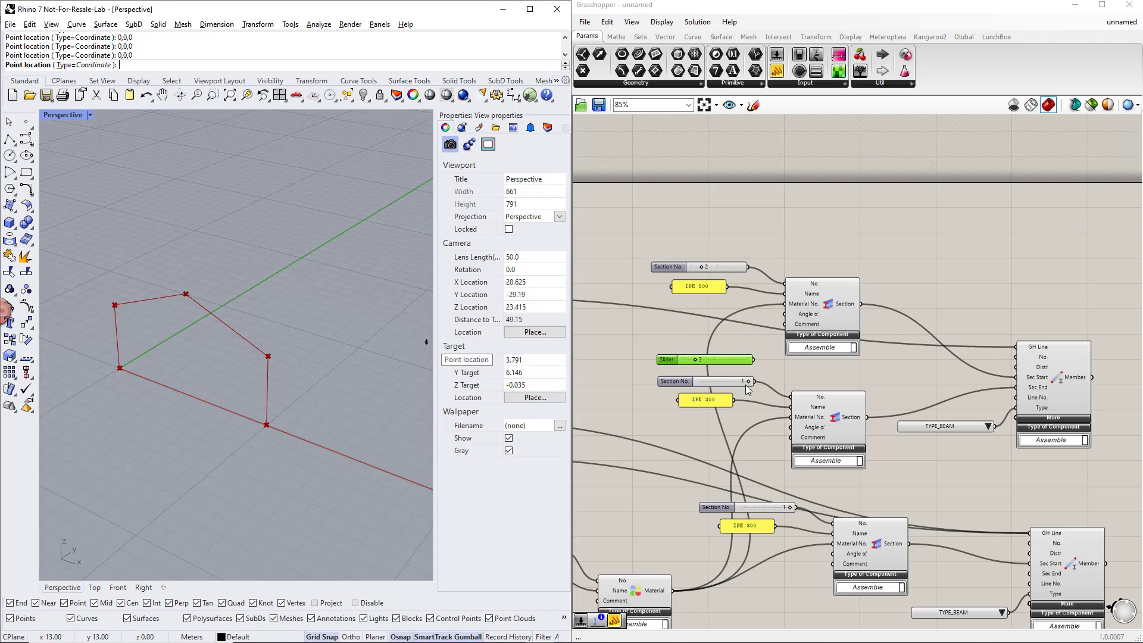
pyautogui.moveTo(755, 359); pyautogui.dragTo(791, 397)
pyautogui.click(714, 384)
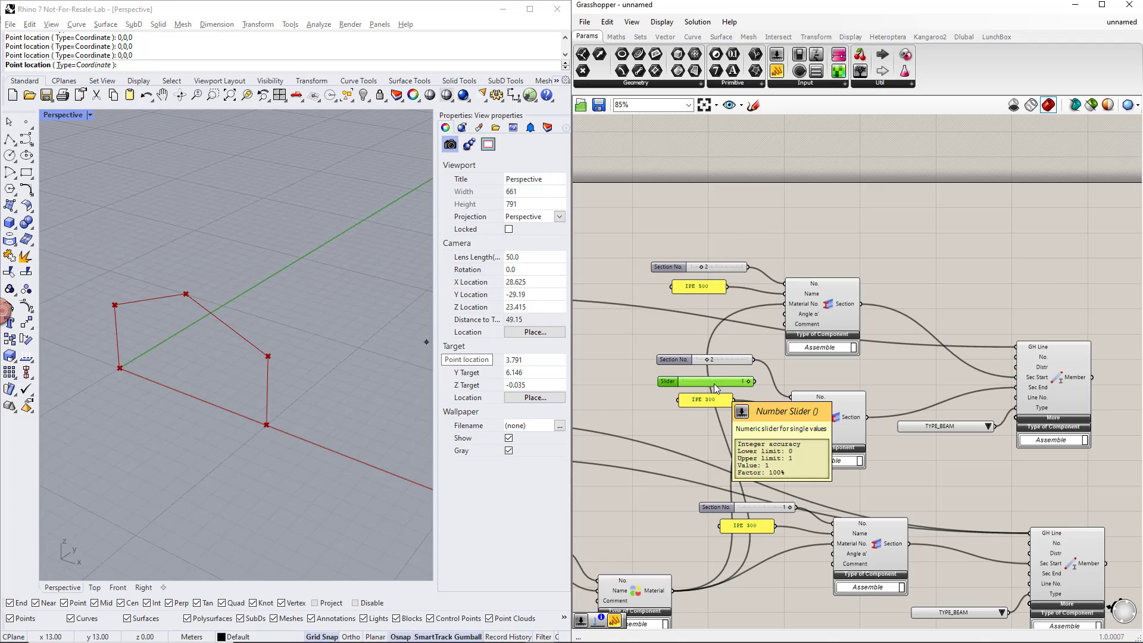
pyautogui.press('Delete')
pyautogui.moveTo(706, 360); pyautogui.dragTo(710, 363)
pyautogui.click(703, 387)
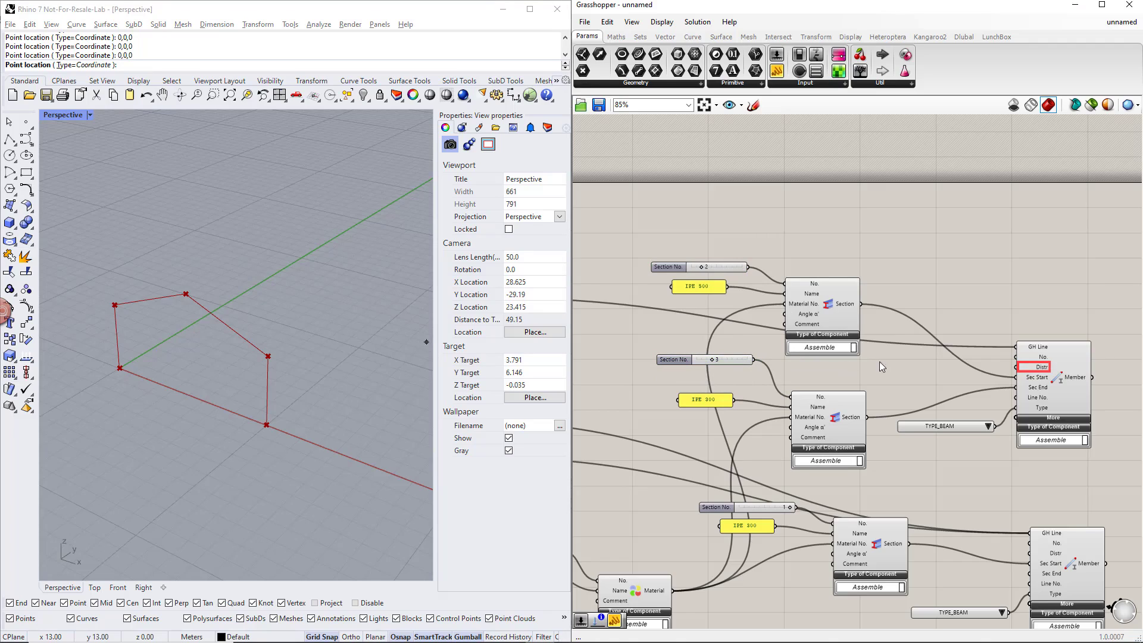
# Connect a Value List to the beam Member's Distr input and choose SECTION_DISTRIBUTION_TYPE_TAPERED_AT_START_OF_MEMBER
pyautogui.doubleClick(897, 253)
pyautogui.write('value')
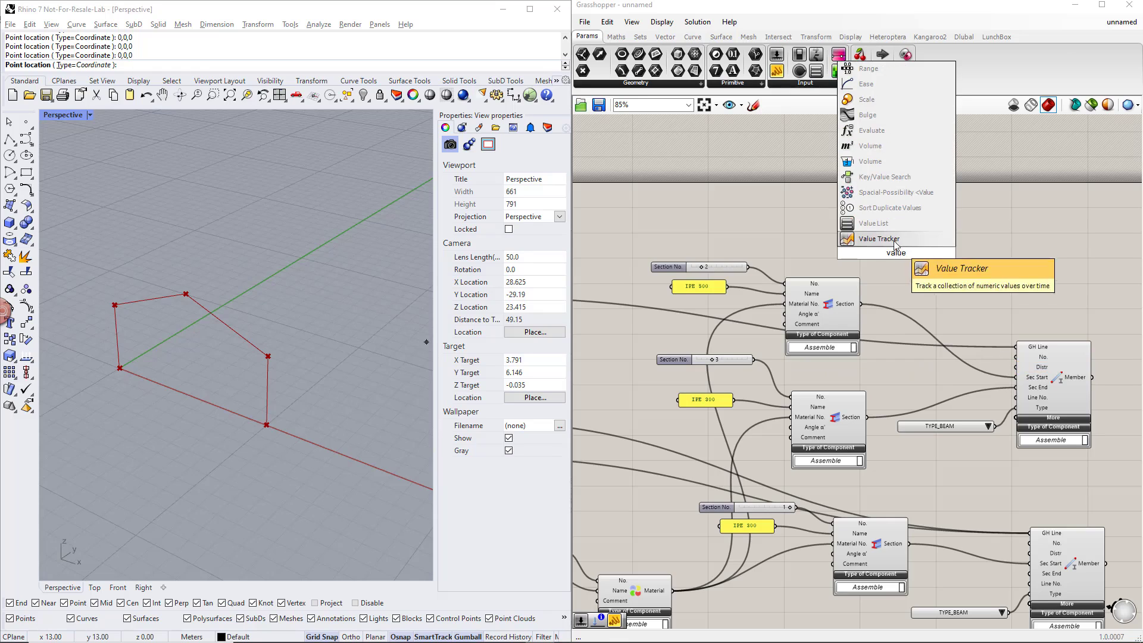
pyautogui.press('Up')
pyautogui.press('Return')
pyautogui.moveTo(915, 253); pyautogui.dragTo(1015, 368)
pyautogui.moveTo(954, 255); pyautogui.dragTo(857, 261)
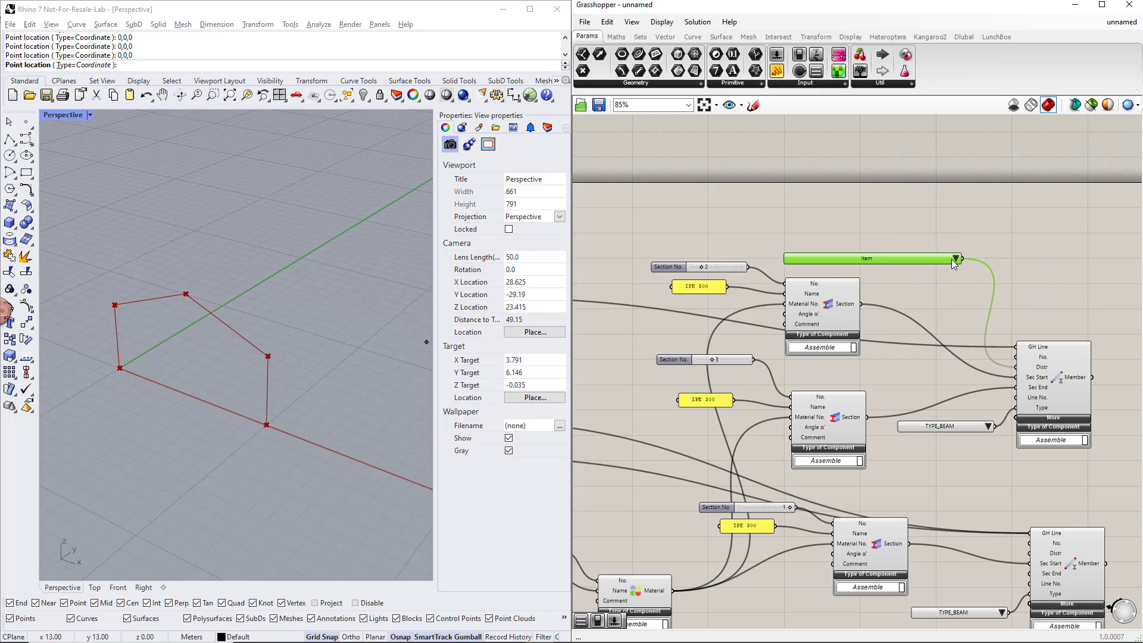
pyautogui.click(956, 260)
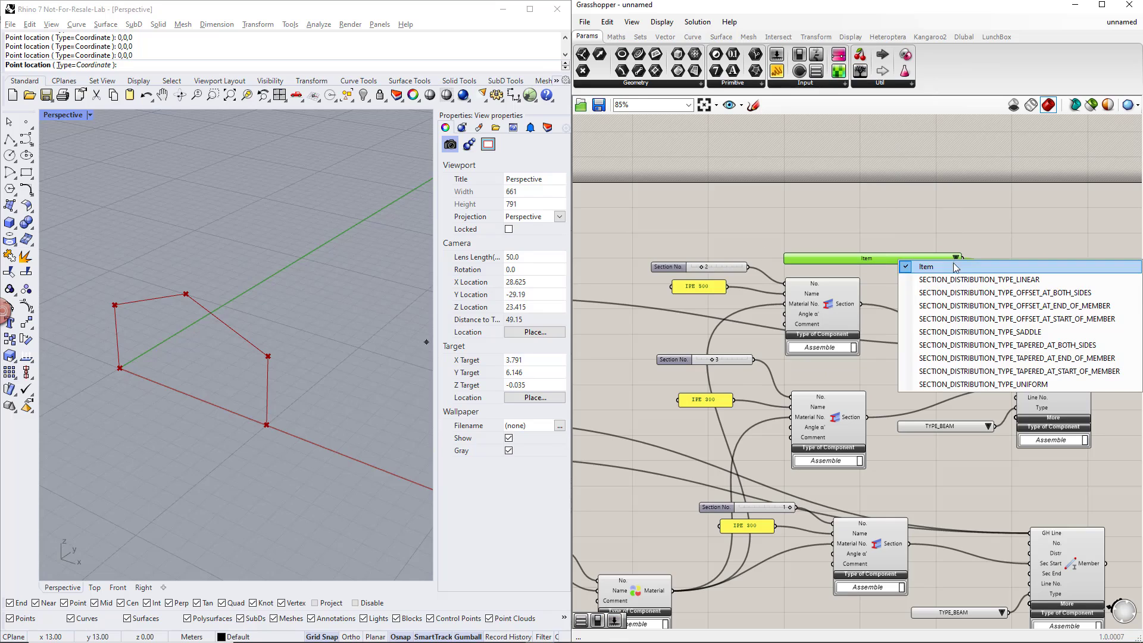
pyautogui.click(966, 372)
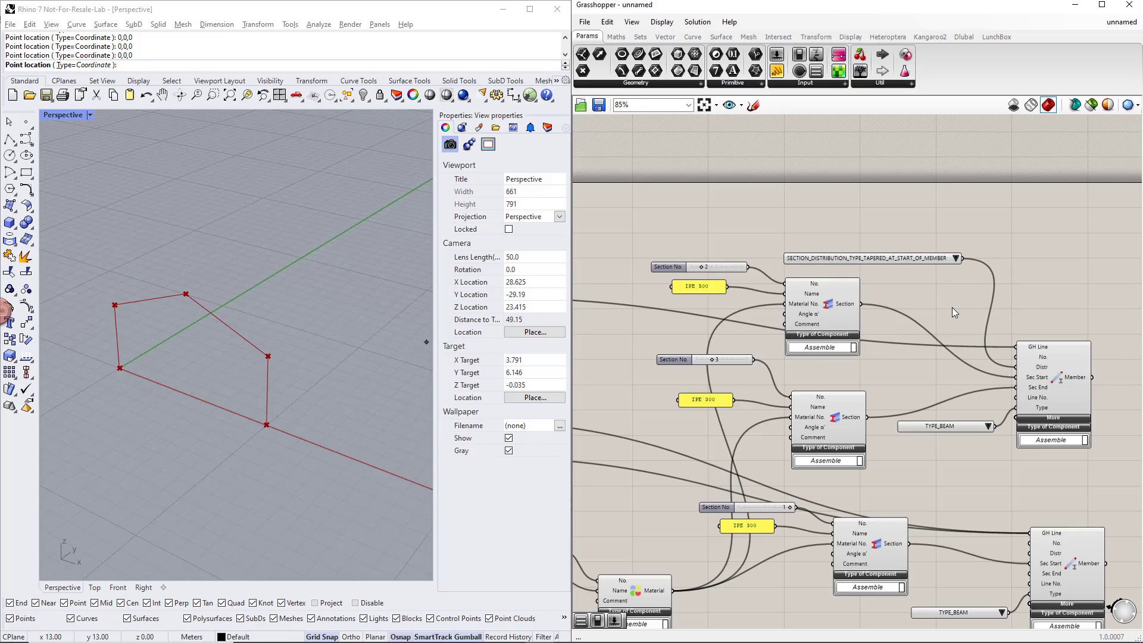
# Move the entire definition lower on the canvas to free space above it
pyautogui.scroll(-5, 952, 307)
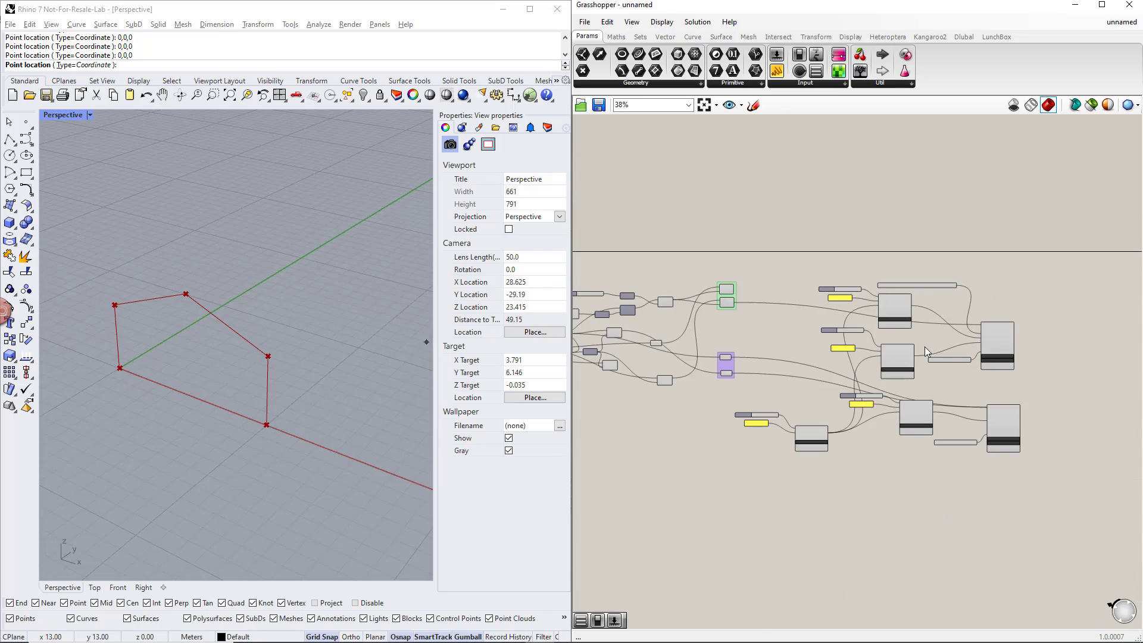
pyautogui.scroll(-1, 924, 352)
pyautogui.moveTo(602, 277); pyautogui.dragTo(1075, 469)
pyautogui.moveTo(1029, 345); pyautogui.dragTo(1015, 415)
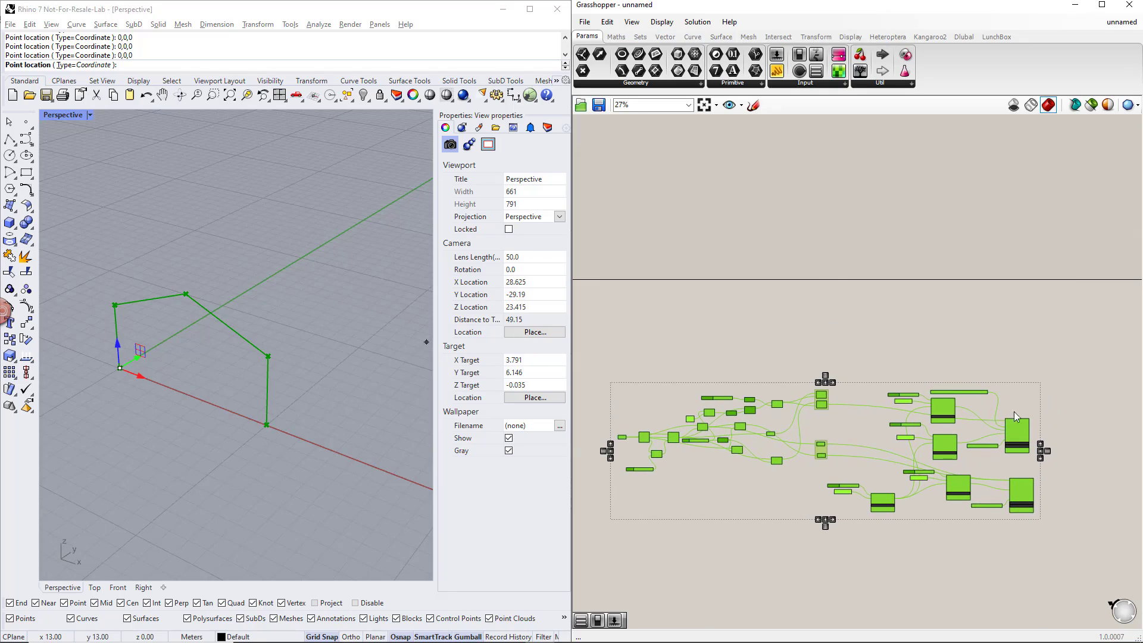
pyautogui.click(1014, 413)
pyautogui.scroll(3, 1006, 431)
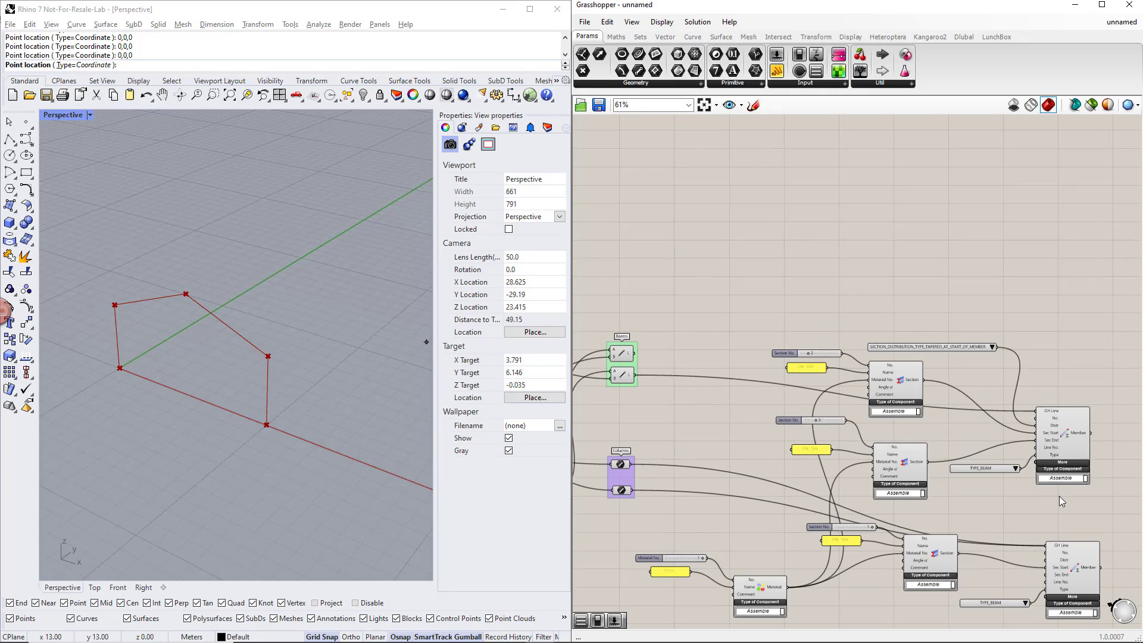
# Duplicate the beam Member with its distribution and type value lists into the free space above, and connect the first beam line to its GH Line
pyautogui.moveTo(1059, 496); pyautogui.dragTo(1030, 490, button='right')
pyautogui.moveTo(1074, 493); pyautogui.dragTo(926, 320)
pyautogui.moveTo(1043, 430); pyautogui.dragTo(1022, 248)
pyautogui.moveTo(608, 346); pyautogui.dragTo(986, 221)
pyautogui.moveTo(915, 156); pyautogui.dragTo(926, 200)
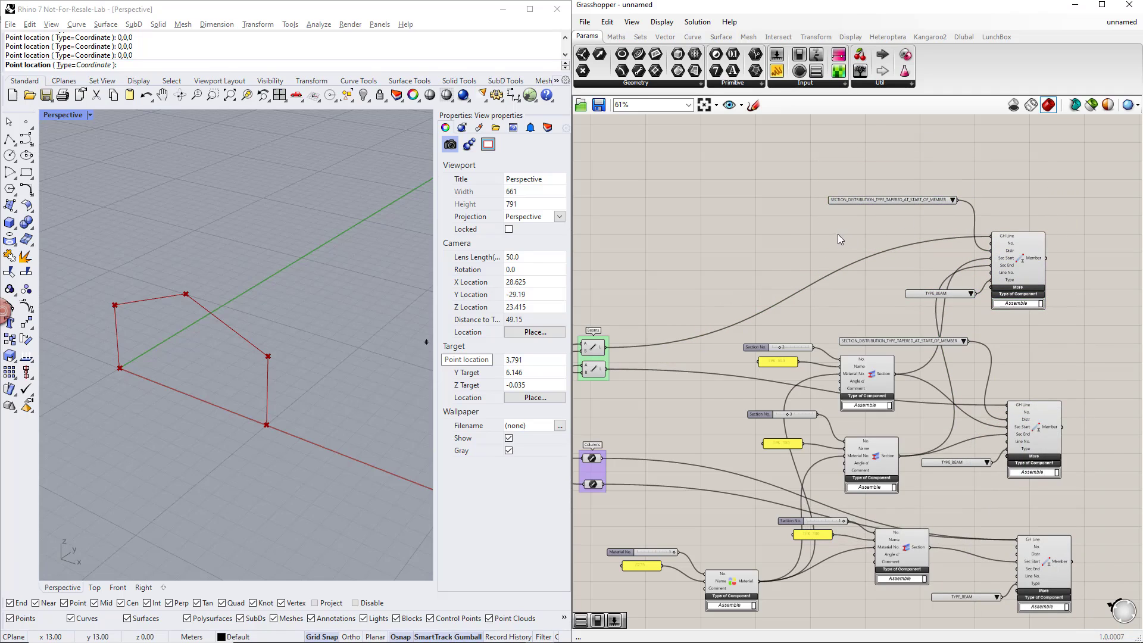
pyautogui.click(604, 350)
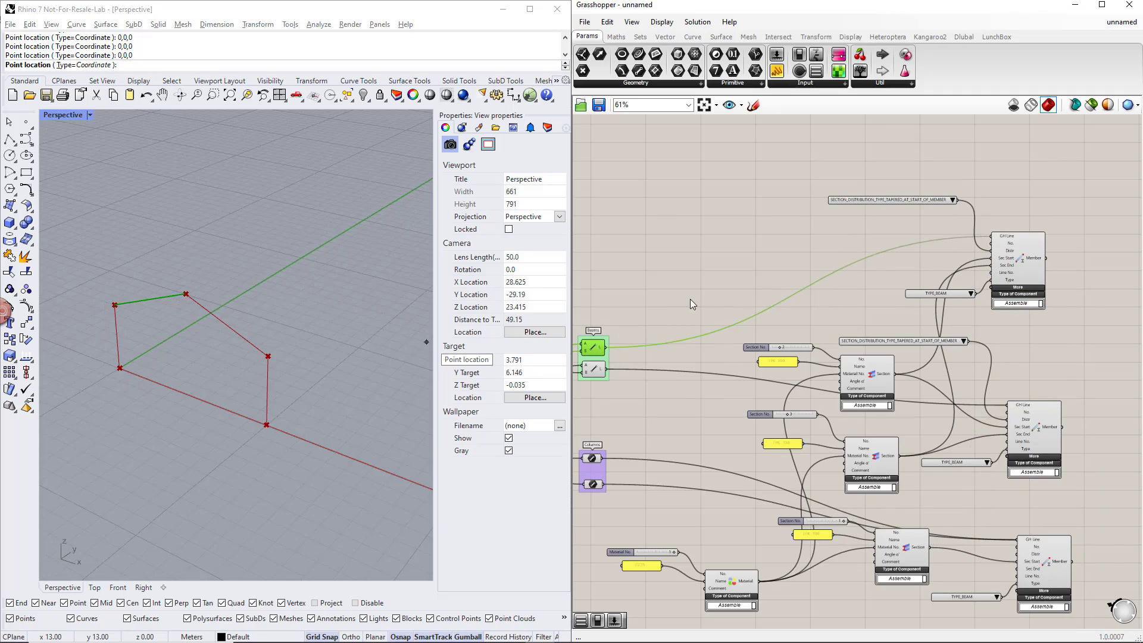
# Place a Dlubal Member Hinge component in front of the duplicated beam Member
pyautogui.click(962, 37)
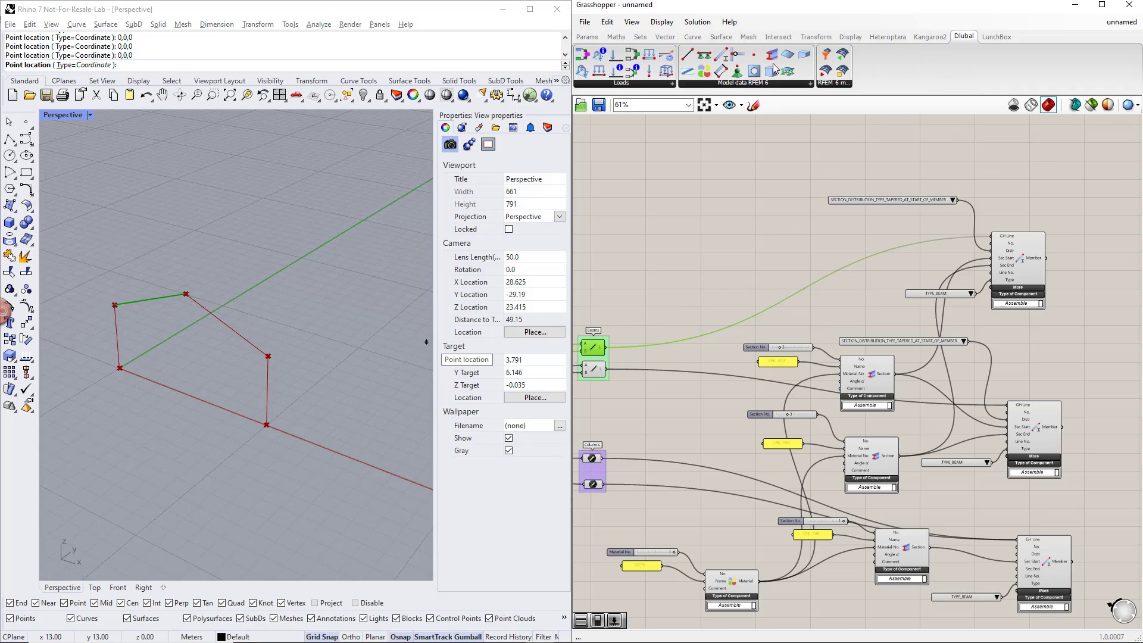
pyautogui.moveTo(738, 55); pyautogui.dragTo(853, 255)
pyautogui.scroll(2, 873, 246)
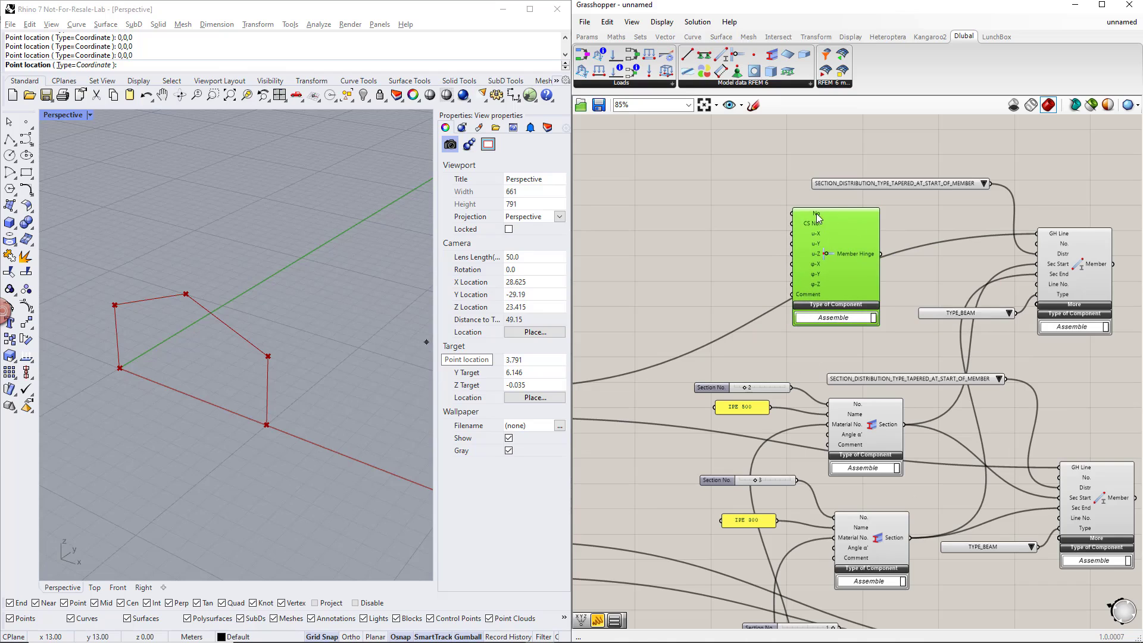
pyautogui.click(720, 224)
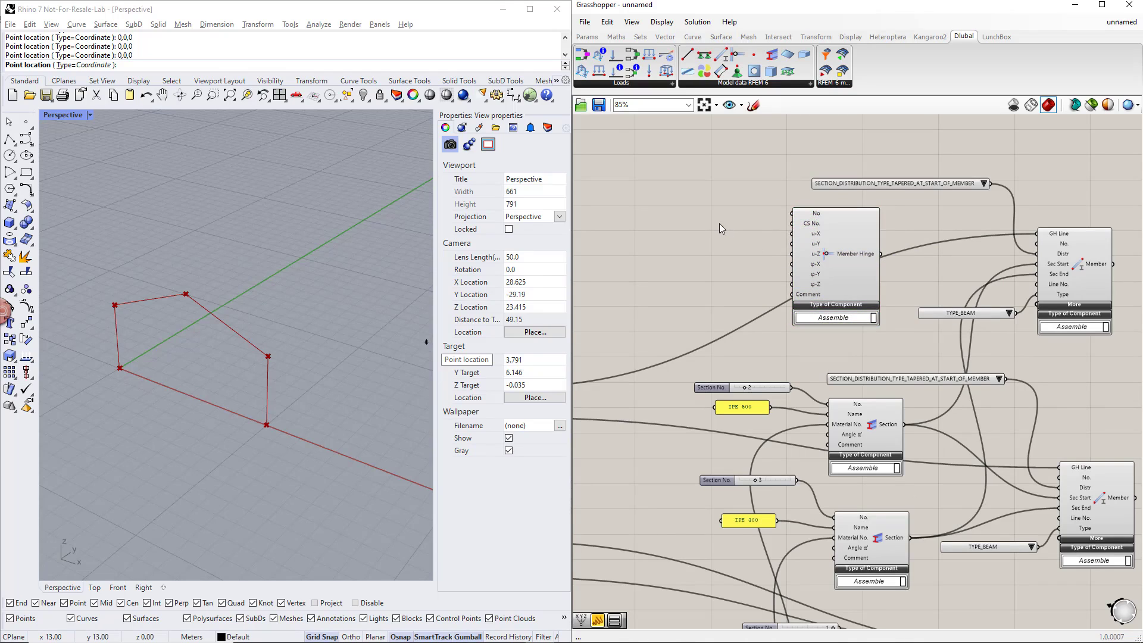
# Add two panels beside the Member Hinge, one containing 1 and the other containing inf
pyautogui.click(587, 36)
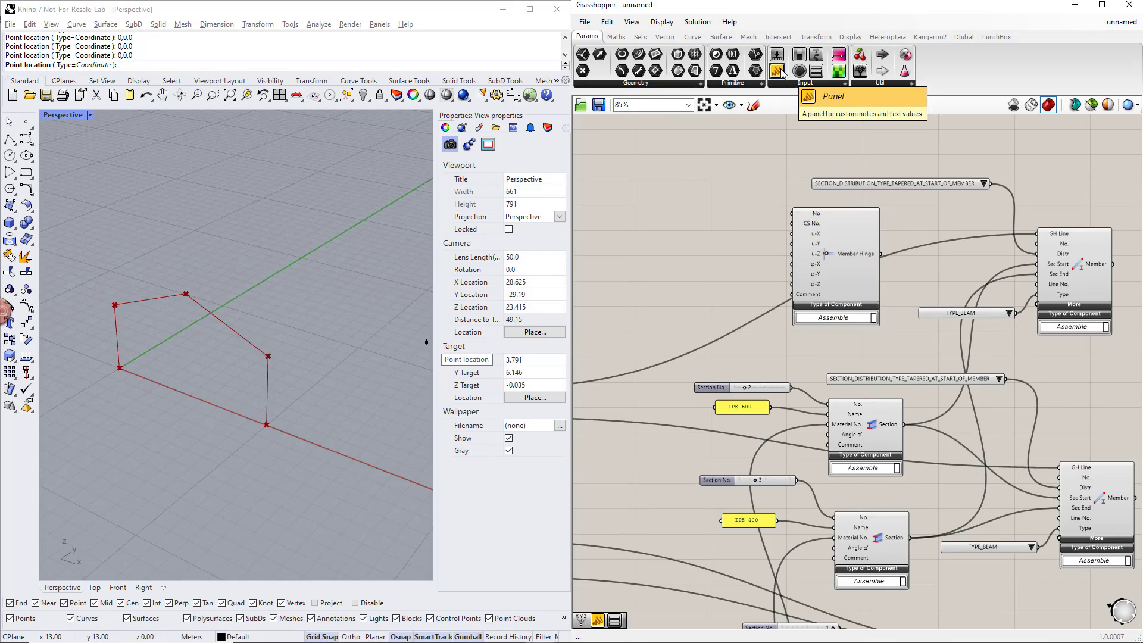
pyautogui.moveTo(717, 231)
pyautogui.mouseDown()
pyautogui.moveTo(723, 219)
pyautogui.moveTo(717, 283)
pyautogui.moveTo(733, 281)
pyautogui.moveTo(715, 264)
pyautogui.moveTo(724, 218)
pyautogui.moveTo(711, 206)
pyautogui.moveTo(723, 218)
pyautogui.mouseUp()
pyautogui.click(697, 262)
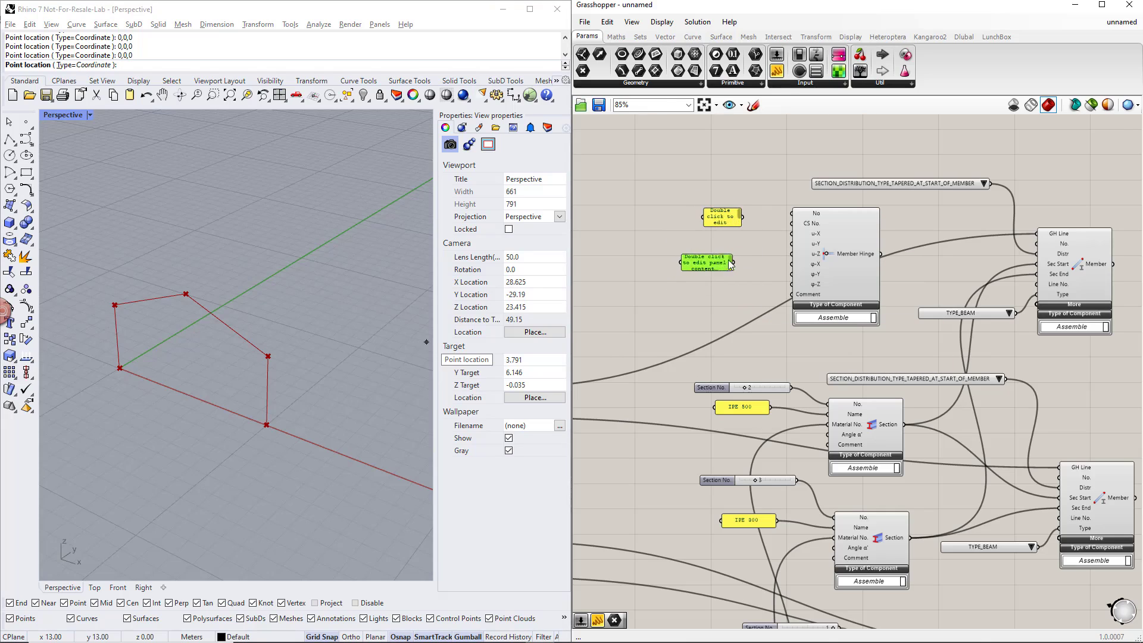
pyautogui.doubleClick(719, 216)
pyautogui.write('1')
pyautogui.click(753, 311)
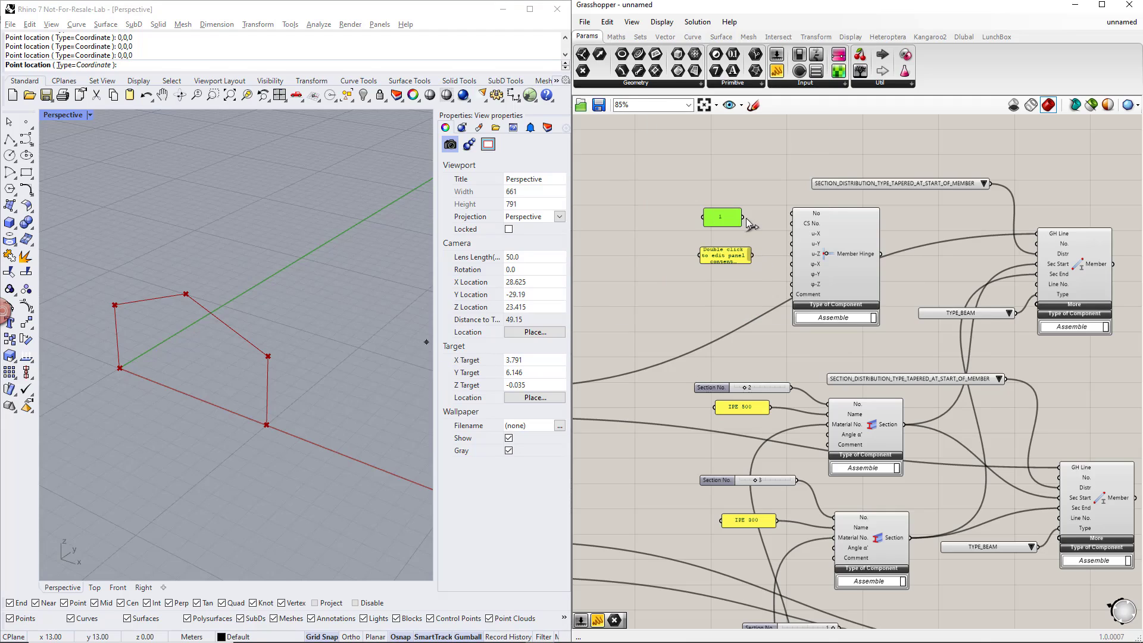
pyautogui.doubleClick(731, 258)
pyautogui.write('1')
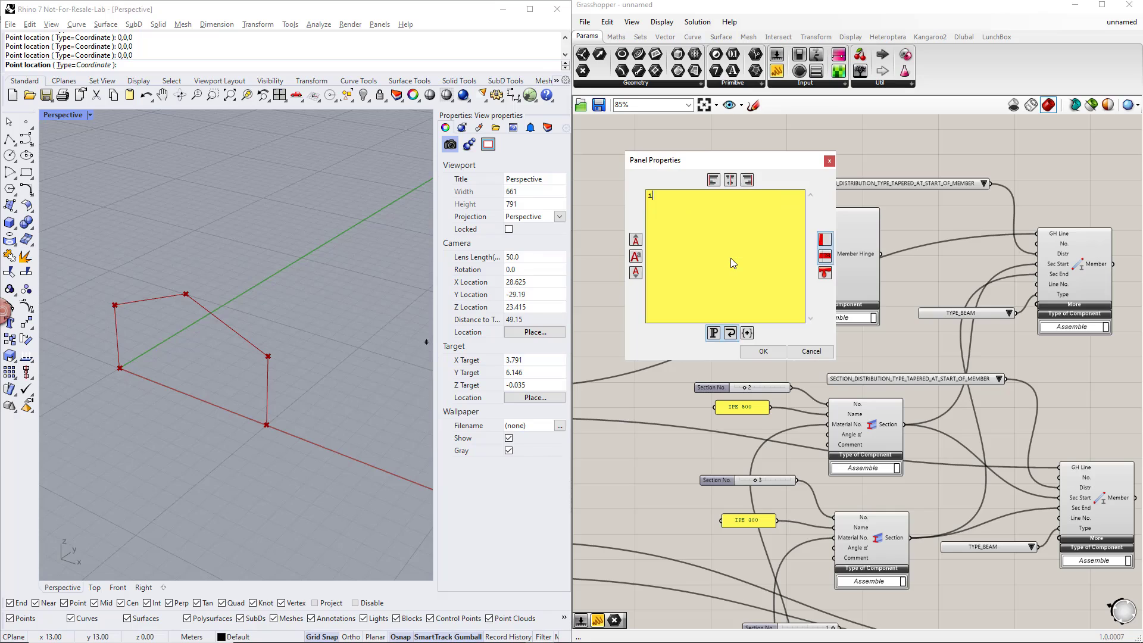
pyautogui.write('nf')
pyautogui.click(764, 352)
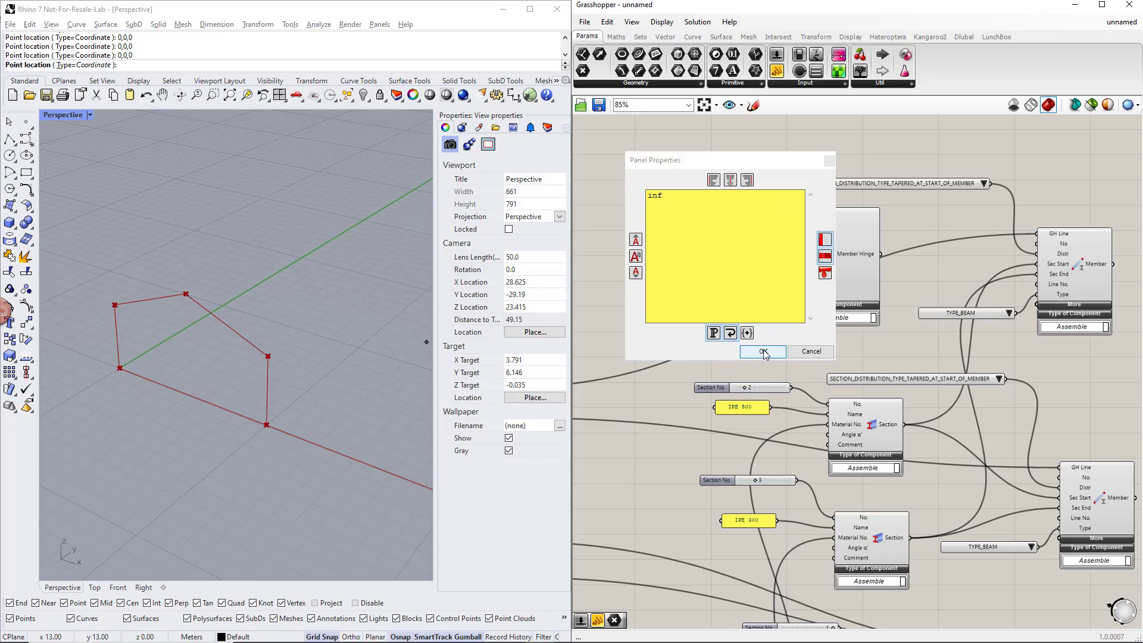
# Wire panel 1 to the hinge's No and inf to u-X, u-Y, u-Z and φ-X, and connect the hinge to the duplicated Member's Hinge End
pyautogui.moveTo(753, 255)
pyautogui.mouseDown()
pyautogui.moveTo(791, 234)
pyautogui.moveTo(791, 264)
pyautogui.mouseUp()
pyautogui.click(780, 244)
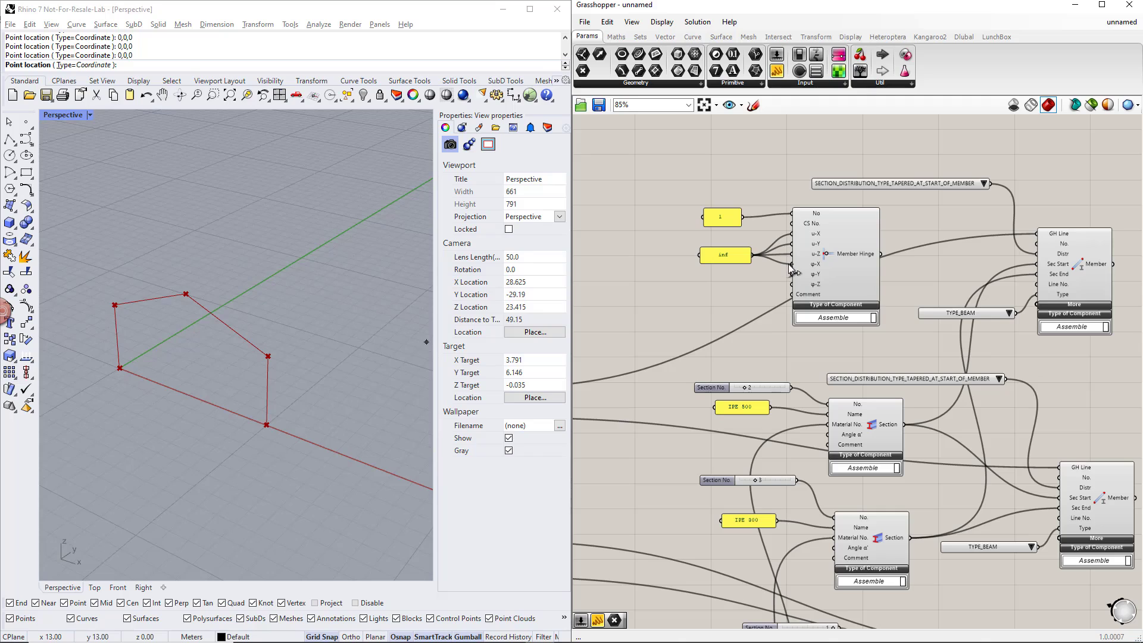
pyautogui.click(1067, 305)
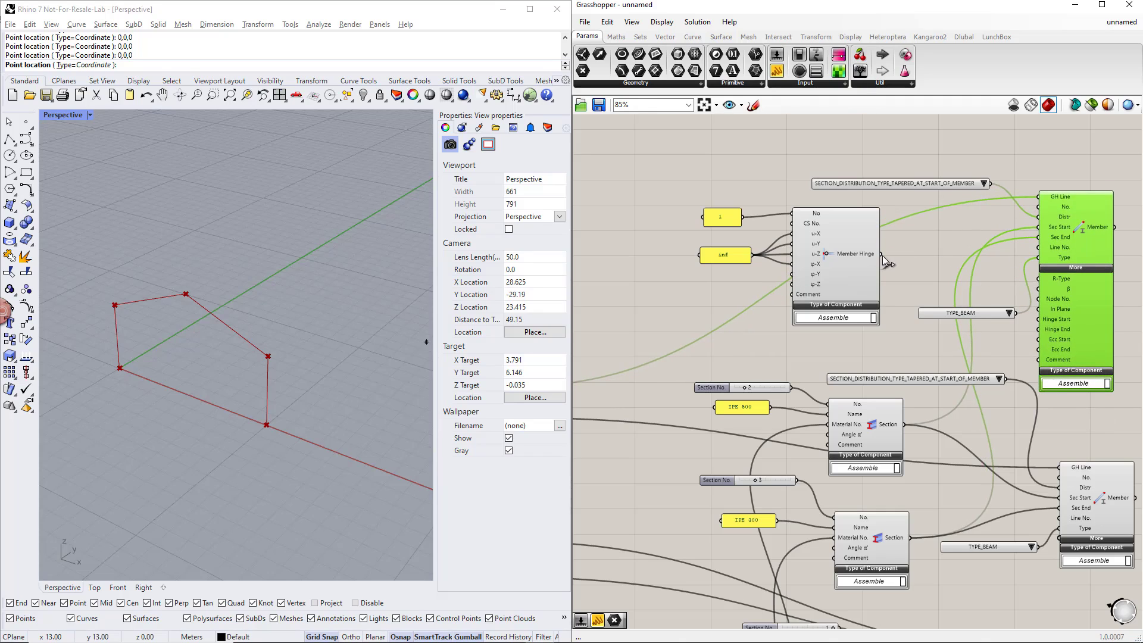
pyautogui.moveTo(882, 255); pyautogui.dragTo(1033, 331)
# Place a Nodal Support component below the frame geometry components
pyautogui.moveTo(691, 507); pyautogui.dragTo(1058, 445, button='right')
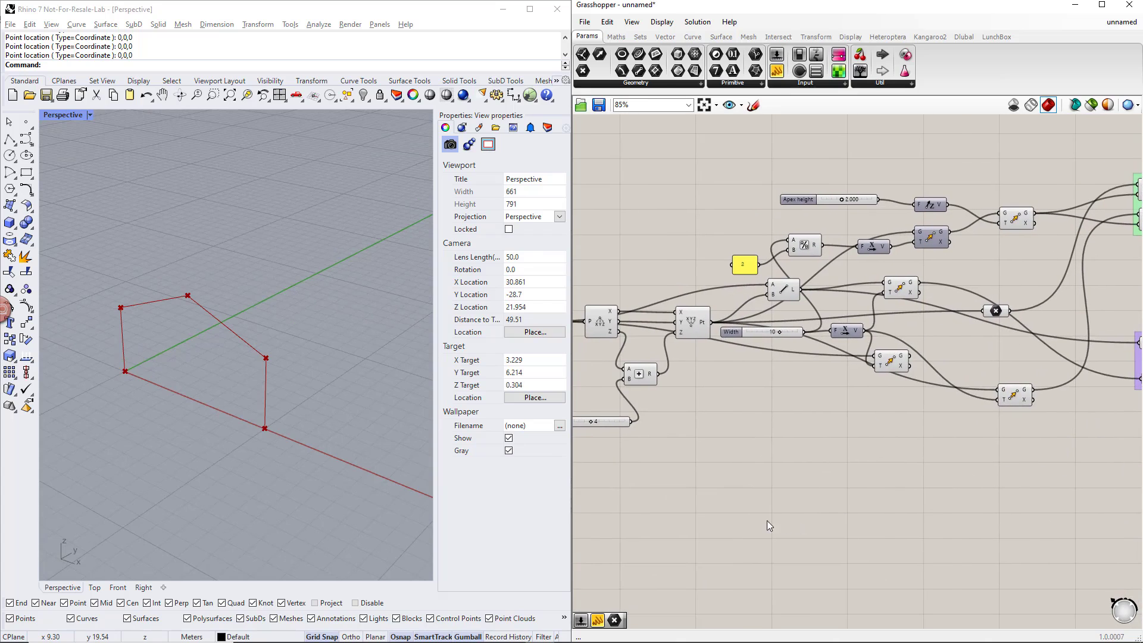
pyautogui.moveTo(767, 520); pyautogui.dragTo(876, 513, button='right')
pyautogui.doubleClick(867, 489)
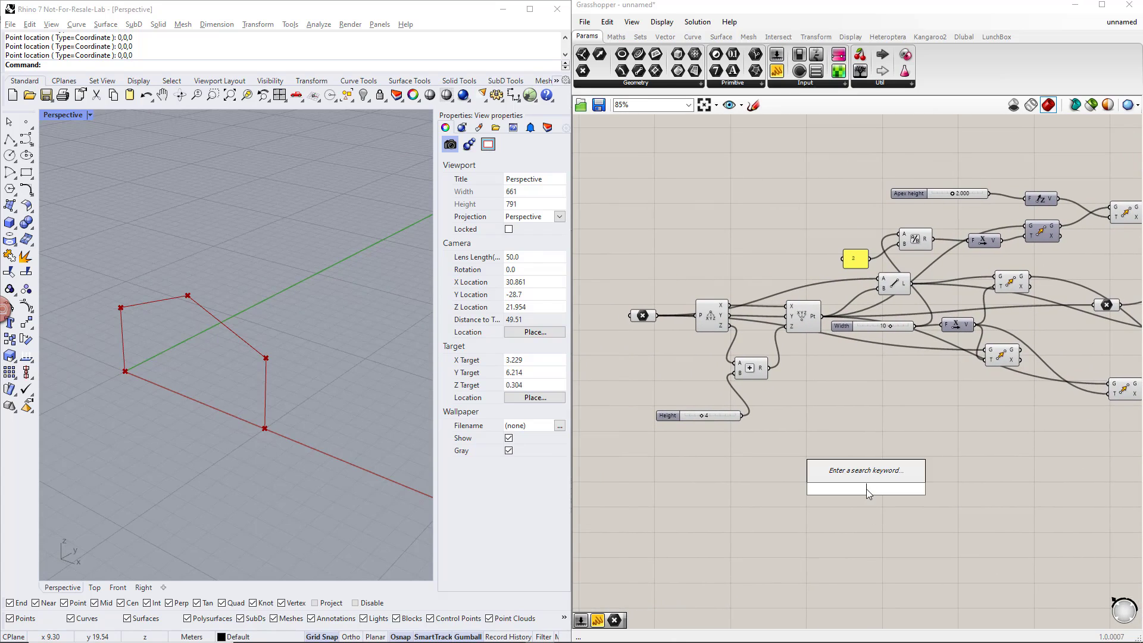
pyautogui.write('NODAL')
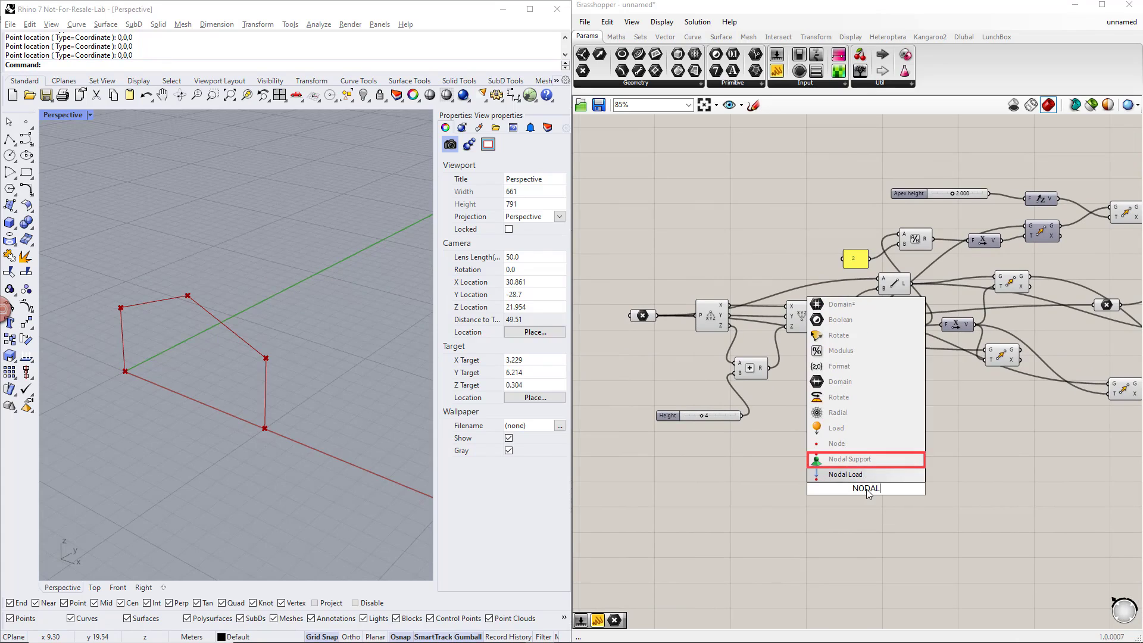
pyautogui.press('Return')
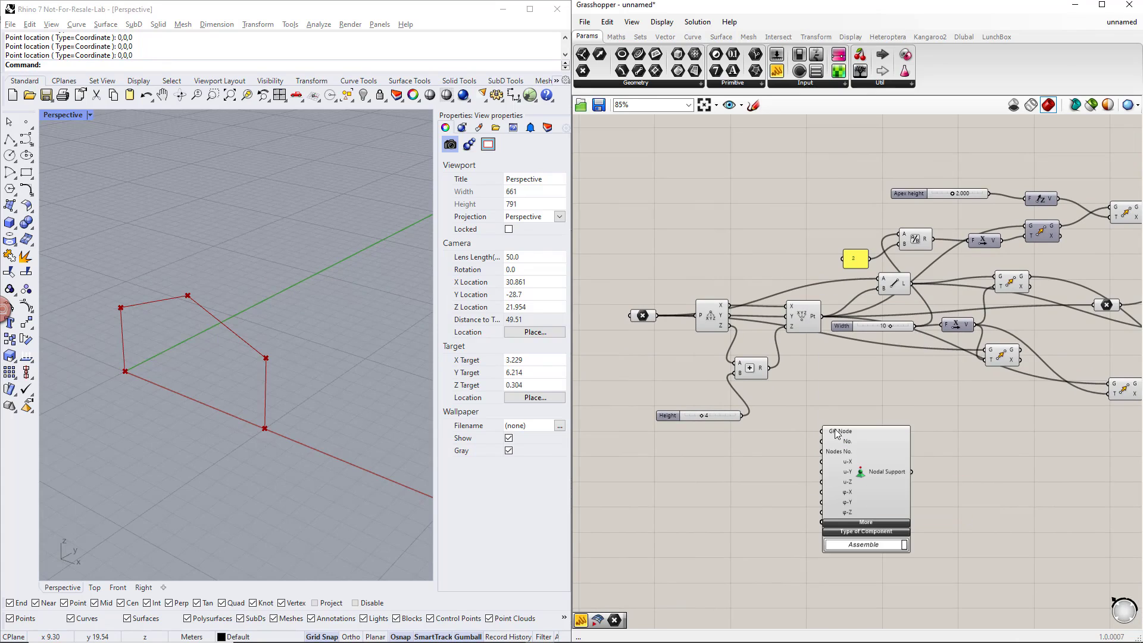
# Connect the base point and the moved base point to the Nodal Support's GH Node, and shift the component to make room for its inputs
pyautogui.click(655, 319)
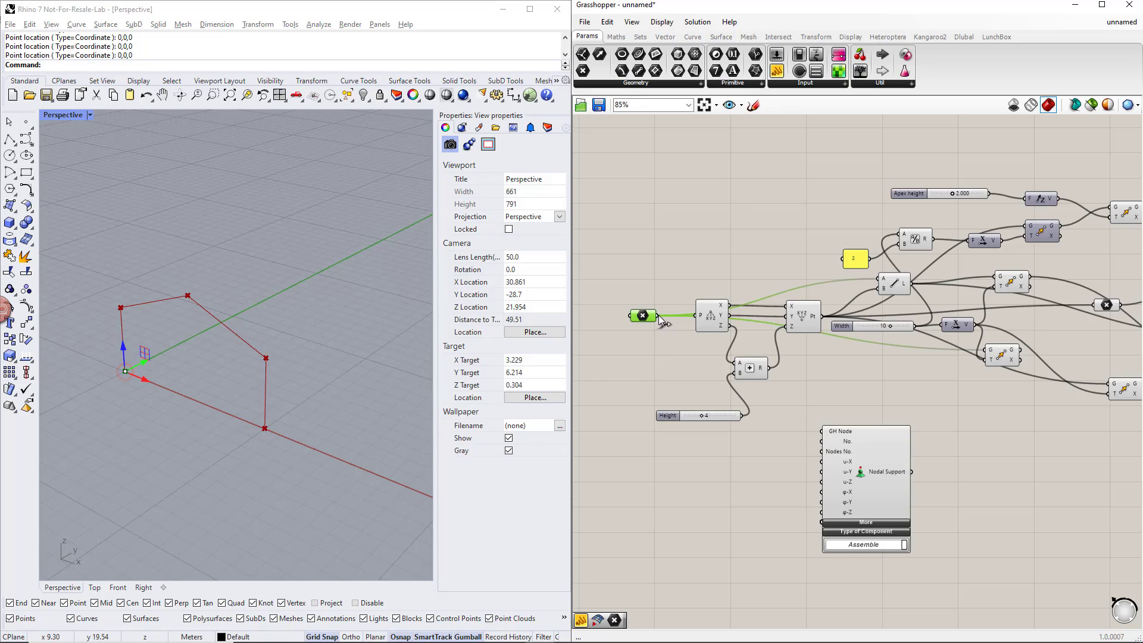
pyautogui.moveTo(658, 316); pyautogui.dragTo(821, 429)
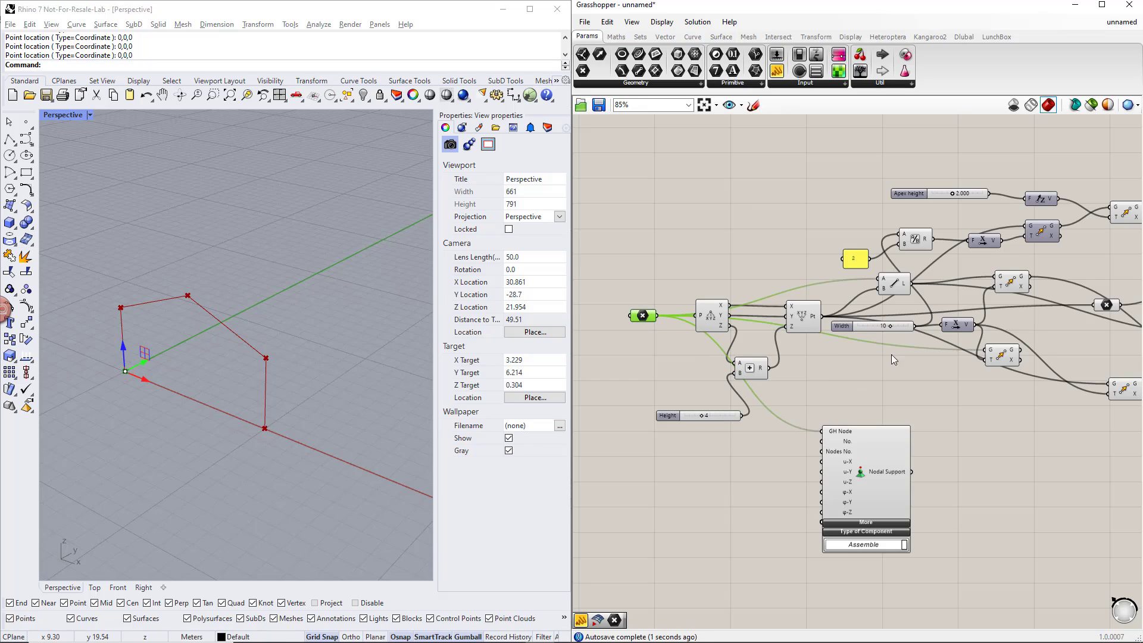
pyautogui.click(999, 352)
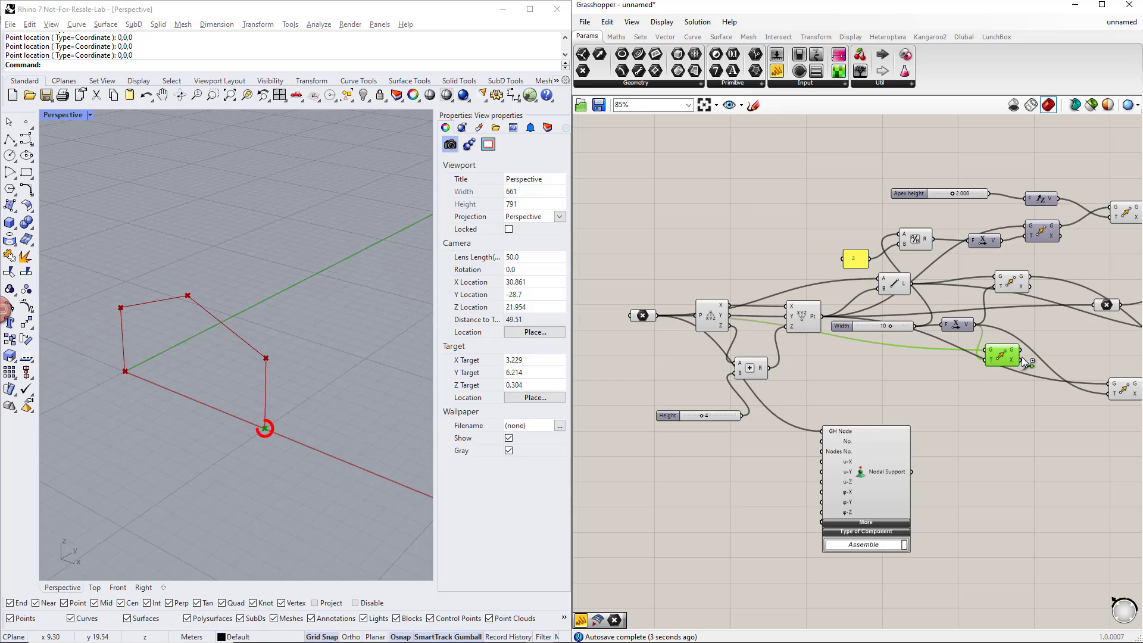
pyautogui.moveTo(1020, 351); pyautogui.dragTo(822, 431)
pyautogui.moveTo(861, 471); pyautogui.dragTo(964, 470)
pyautogui.click(868, 487)
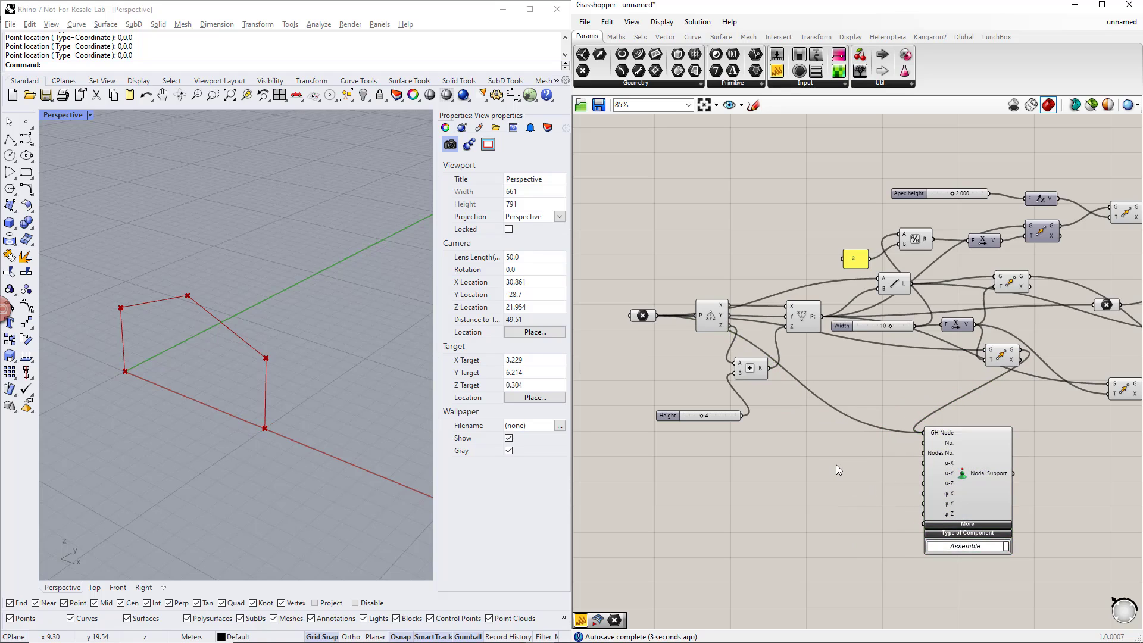
# Create a panel containing inf and connect it to the Nodal Support's u-X, u-Y, u-Z and φ-Z inputs
pyautogui.doubleClick(855, 485)
pyautogui.write('//')
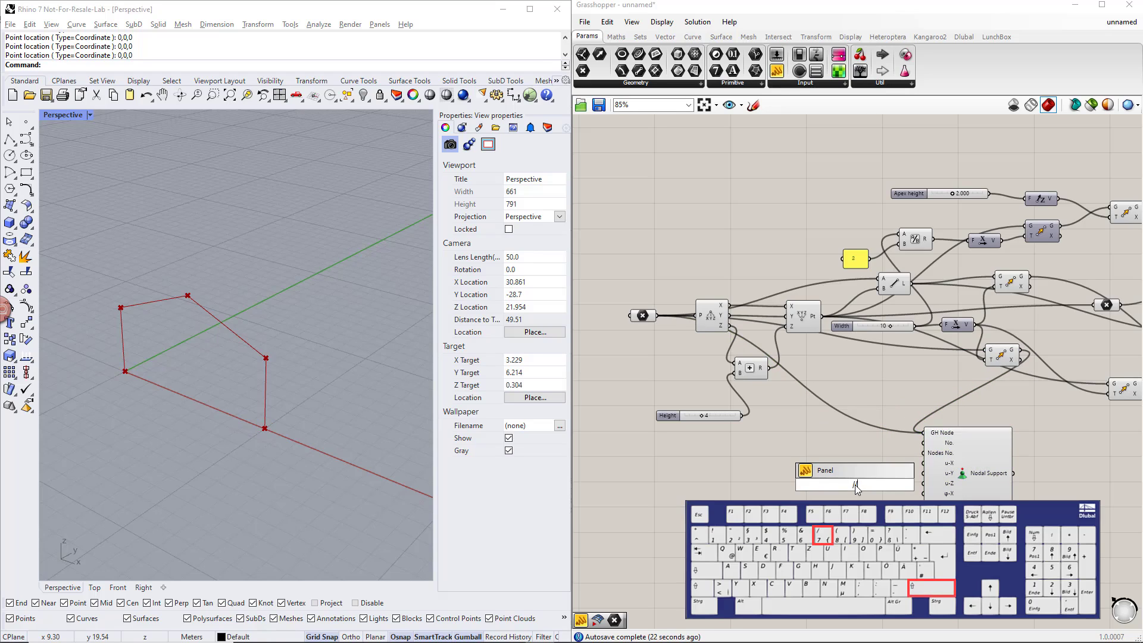
pyautogui.write('inf')
pyautogui.press('Return')
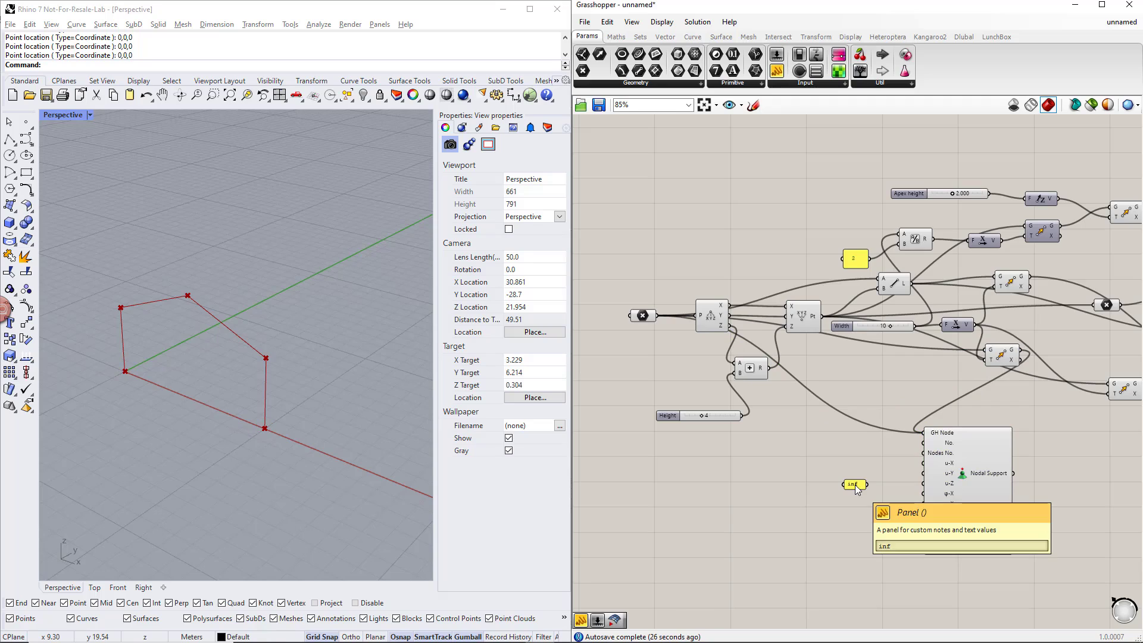
pyautogui.moveTo(907, 468)
pyautogui.mouseDown()
pyautogui.moveTo(924, 464)
pyautogui.moveTo(924, 476)
pyautogui.mouseUp()
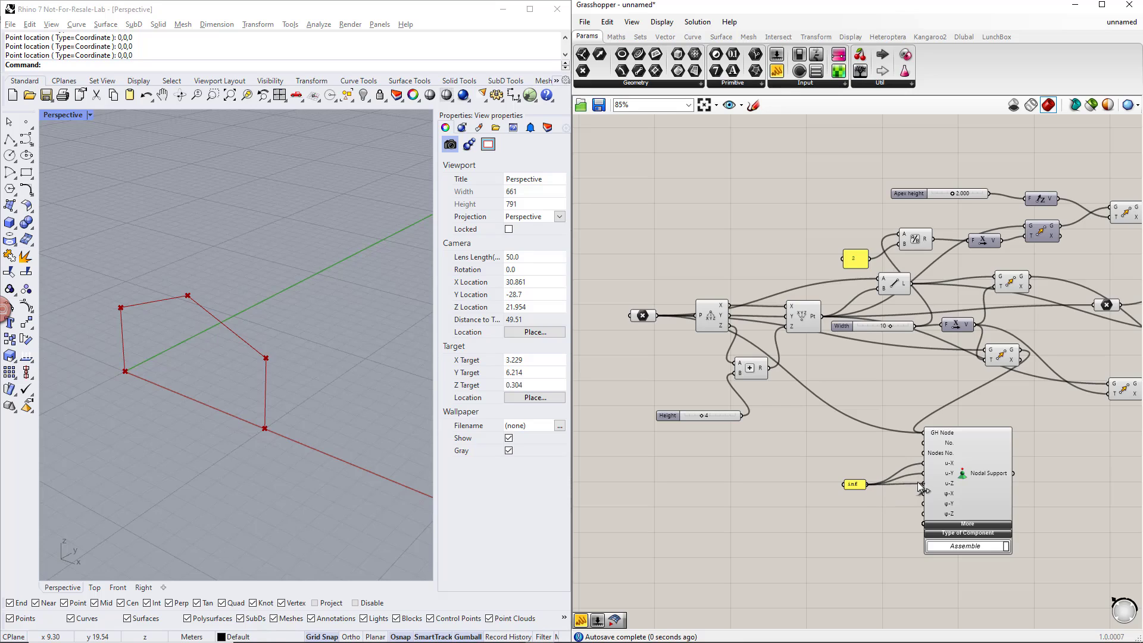
pyautogui.moveTo(868, 486); pyautogui.dragTo(924, 514)
# Group the Nodal Support with its inf panel and move the group below the column Member
pyautogui.moveTo(1027, 593); pyautogui.dragTo(839, 419)
pyautogui.hotkey('ctrl', 'g')
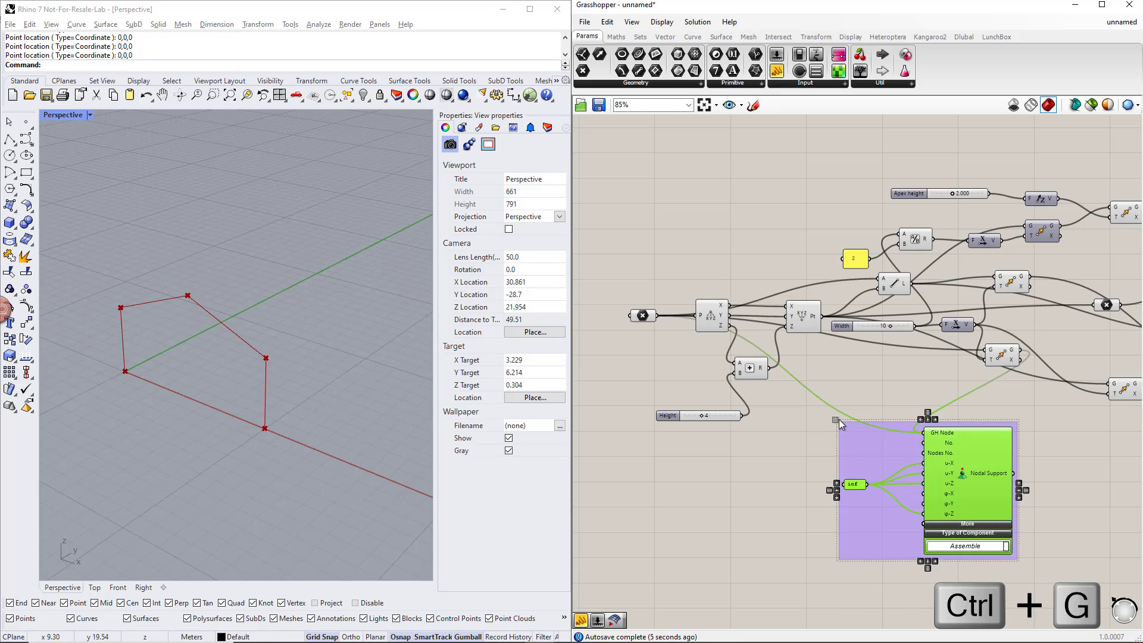
pyautogui.scroll(-8, 900, 463)
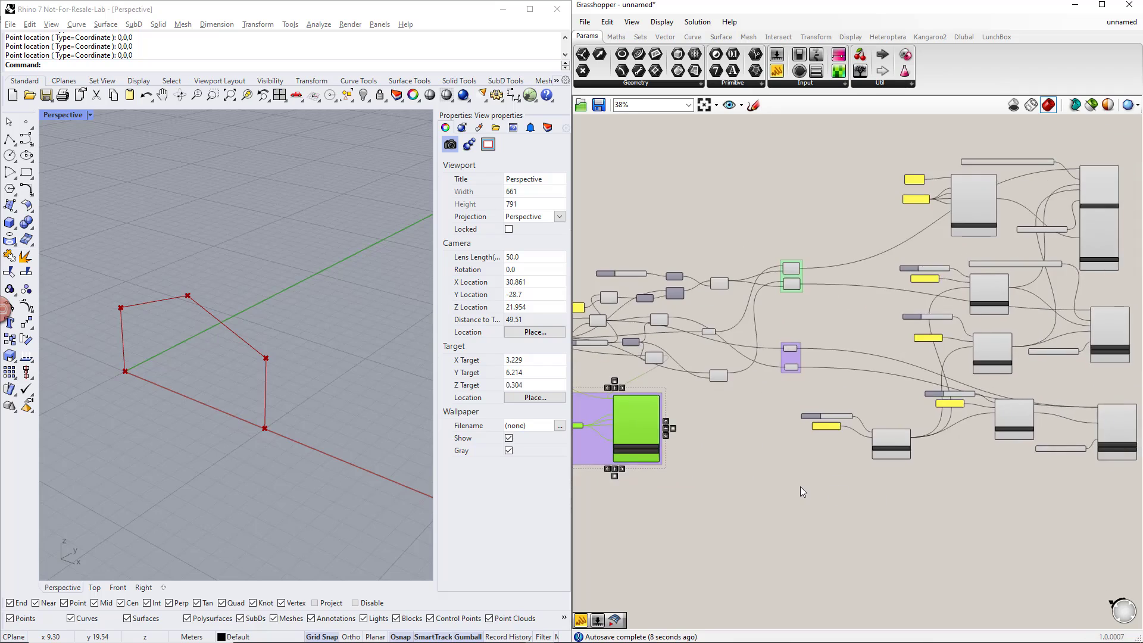
pyautogui.scroll(-1, 801, 487)
pyautogui.moveTo(651, 452); pyautogui.dragTo(999, 515)
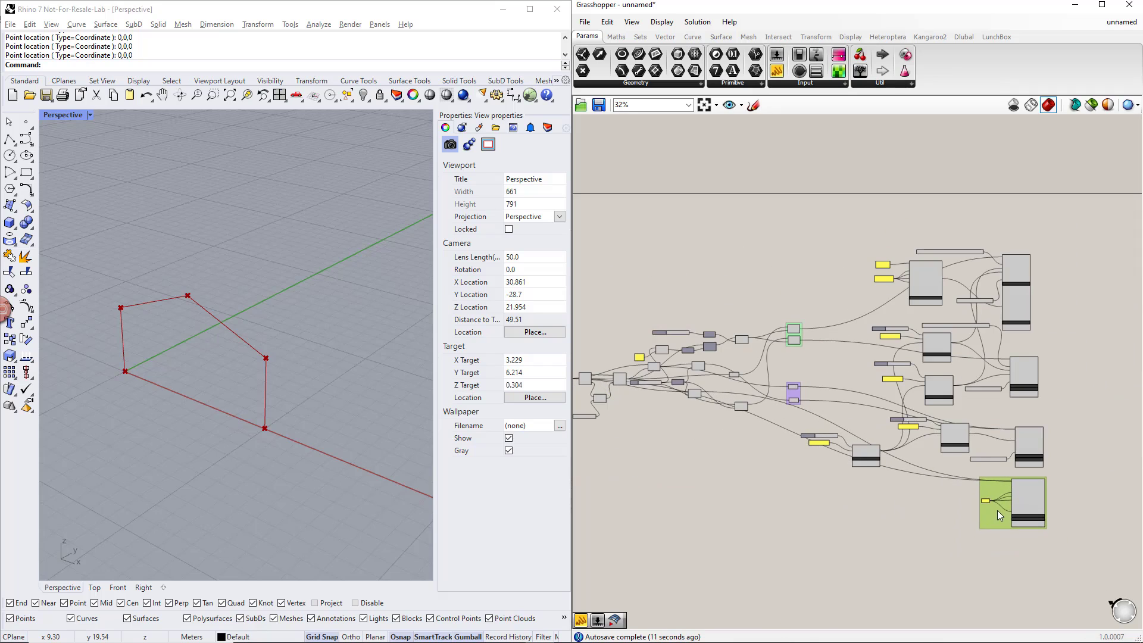
# Stack the Height, Width and Apex height sliders together ahead of the starting point component
pyautogui.scroll(5, 724, 477)
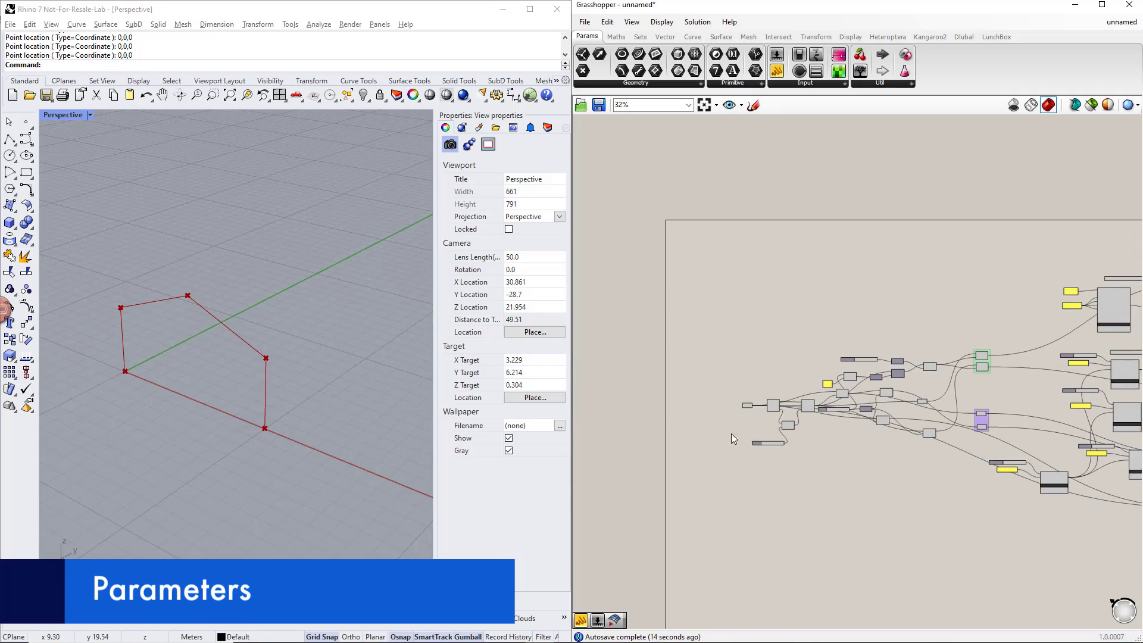
pyautogui.moveTo(743, 426); pyautogui.dragTo(825, 436, button='right')
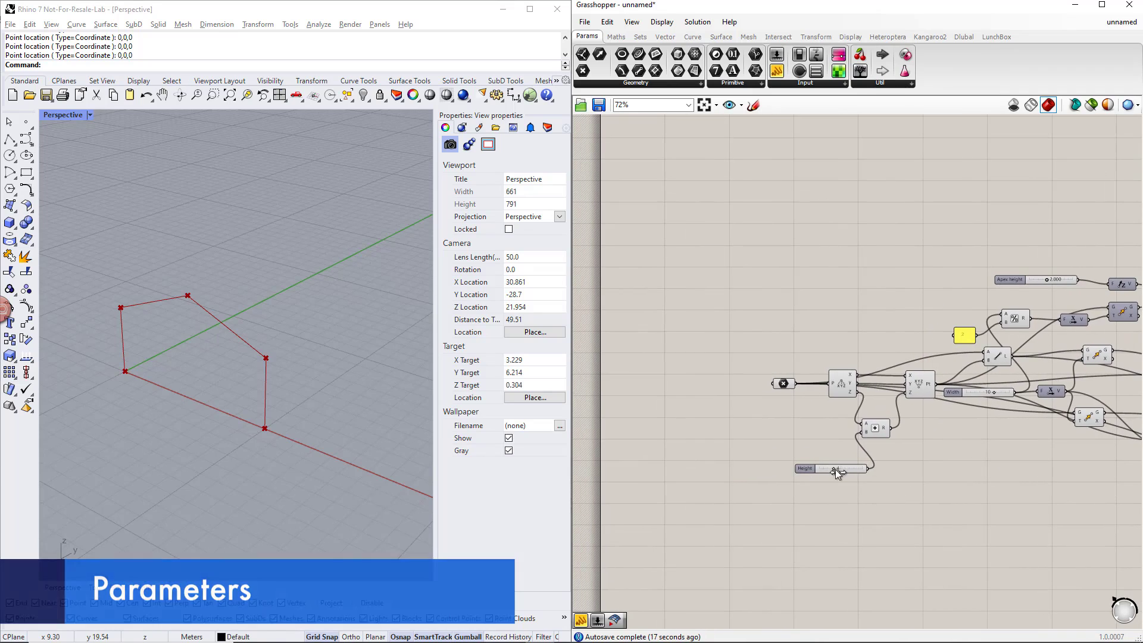
pyautogui.moveTo(804, 471); pyautogui.dragTo(660, 374)
pyautogui.moveTo(959, 393); pyautogui.dragTo(666, 387)
pyautogui.moveTo(959, 462); pyautogui.dragTo(931, 459, button='right')
pyautogui.moveTo(980, 275); pyautogui.dragTo(643, 399)
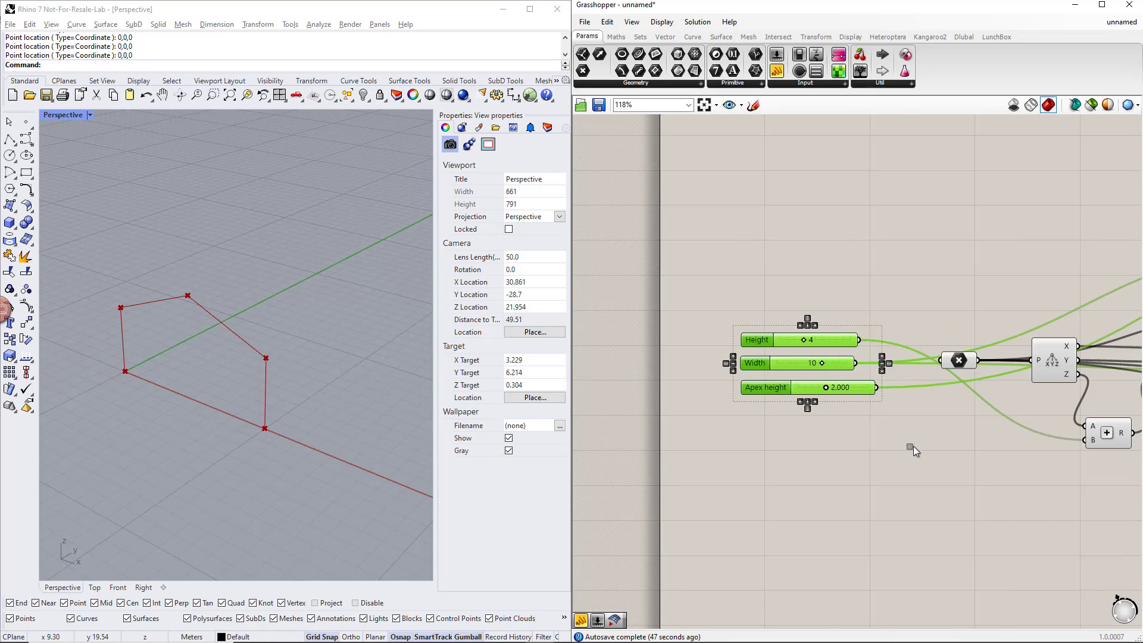
# Group the Height, Width and Apex height sliders and name the group Parameters
pyautogui.hotkey('ctrl', 'g')
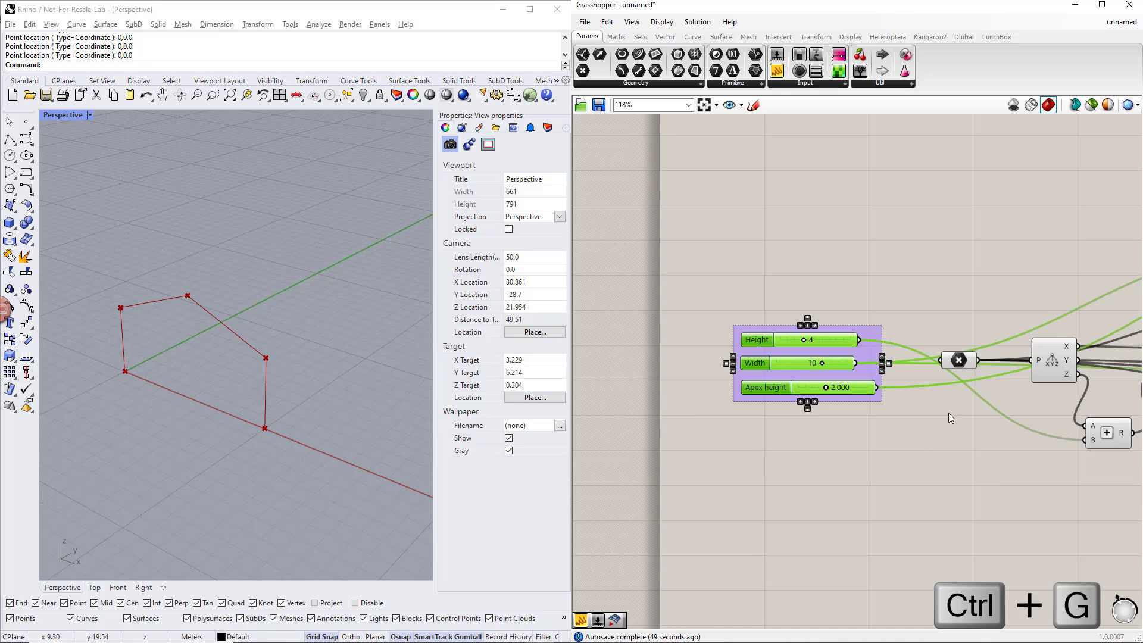
pyautogui.rightClick(873, 335)
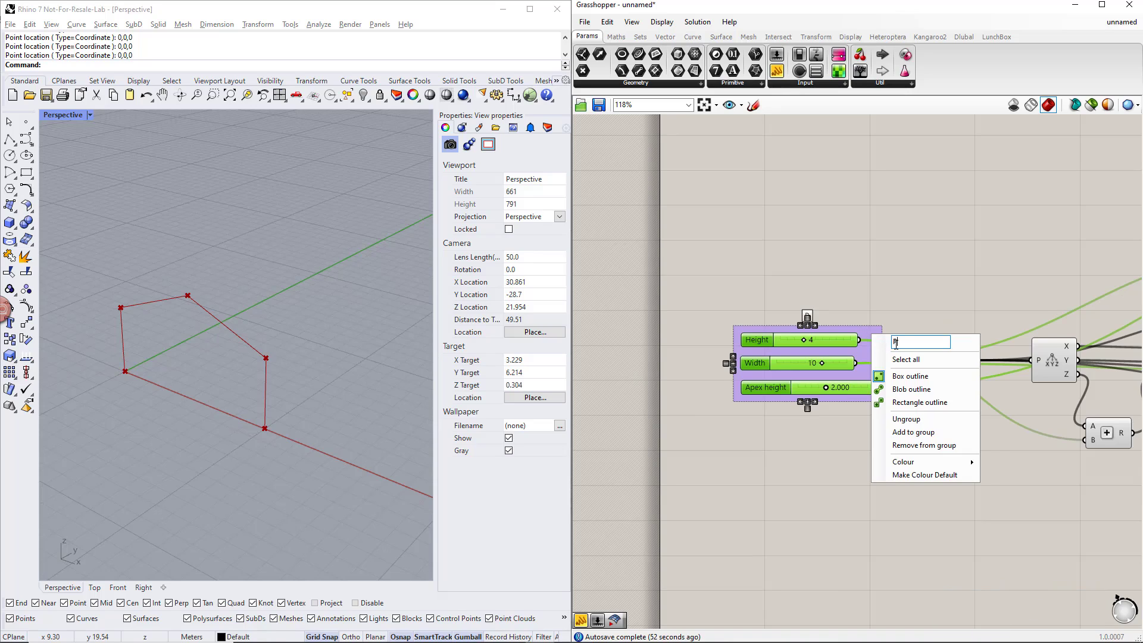
pyautogui.write('Parameters')
pyautogui.click(843, 434)
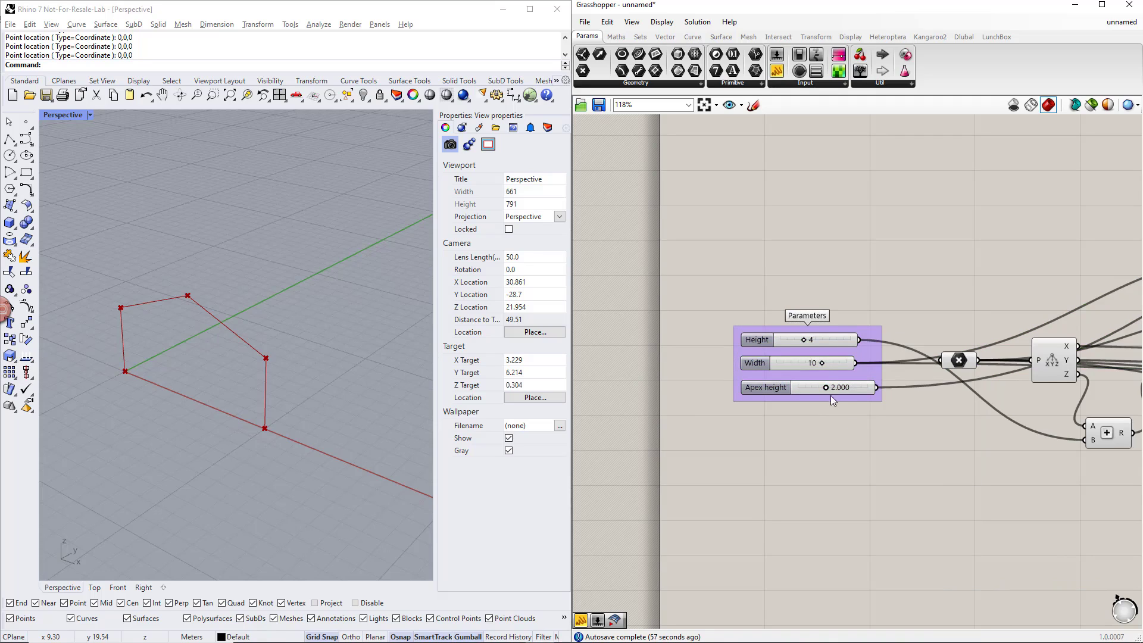
pyautogui.moveTo(805, 344); pyautogui.dragTo(831, 388)
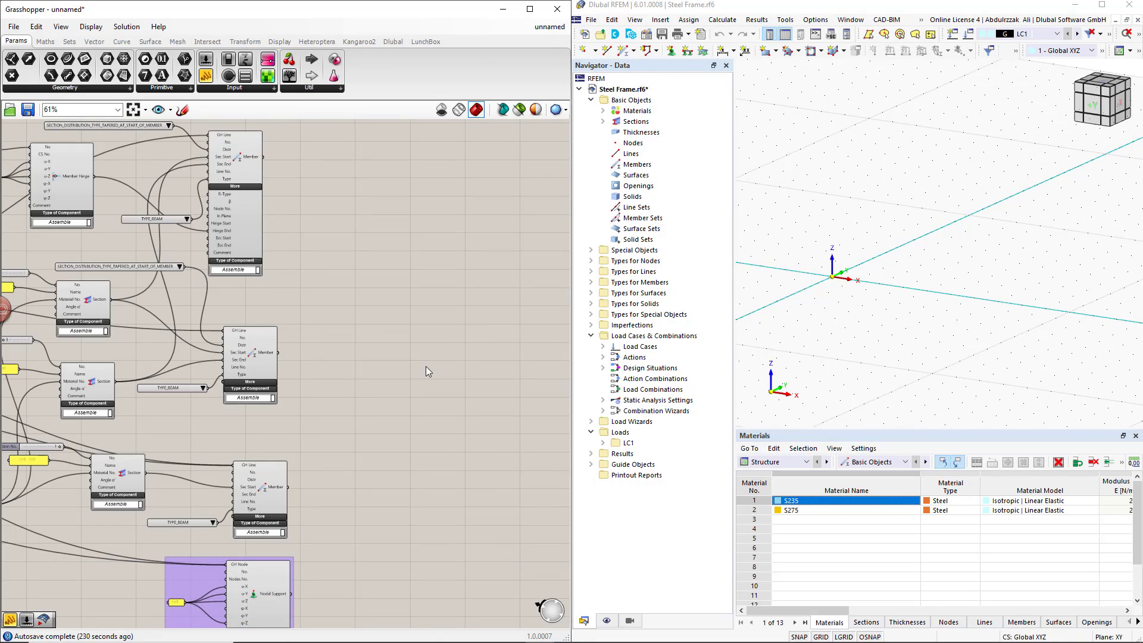
# Add an RFEM 6 Export Component to the canvas and place it beyond the Member components
pyautogui.doubleClick(426, 368)
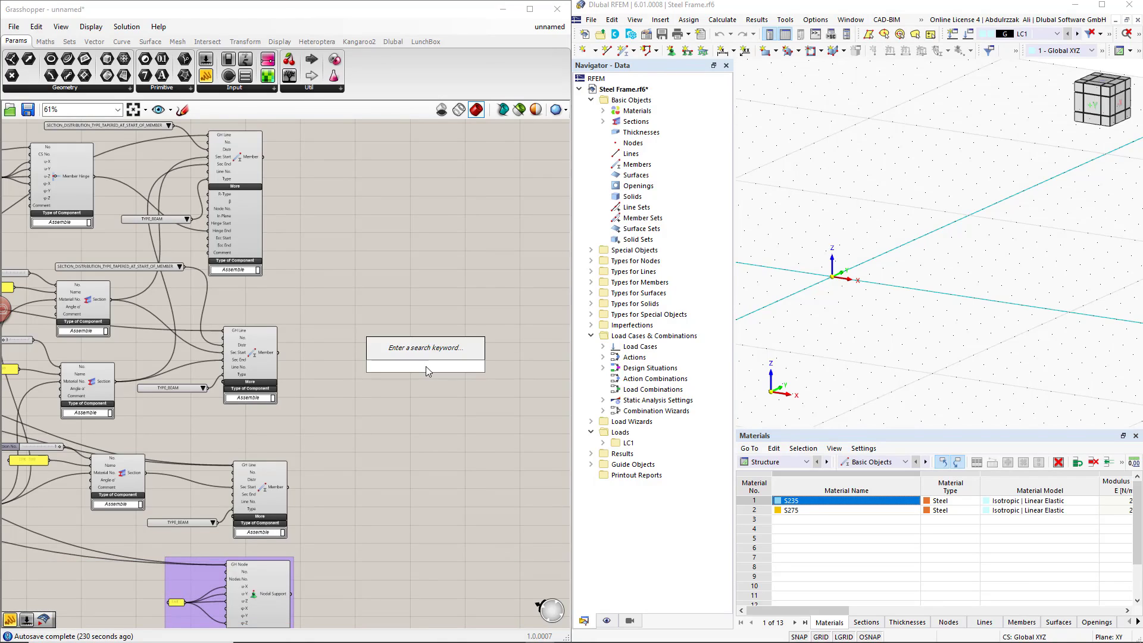
pyautogui.write('expo')
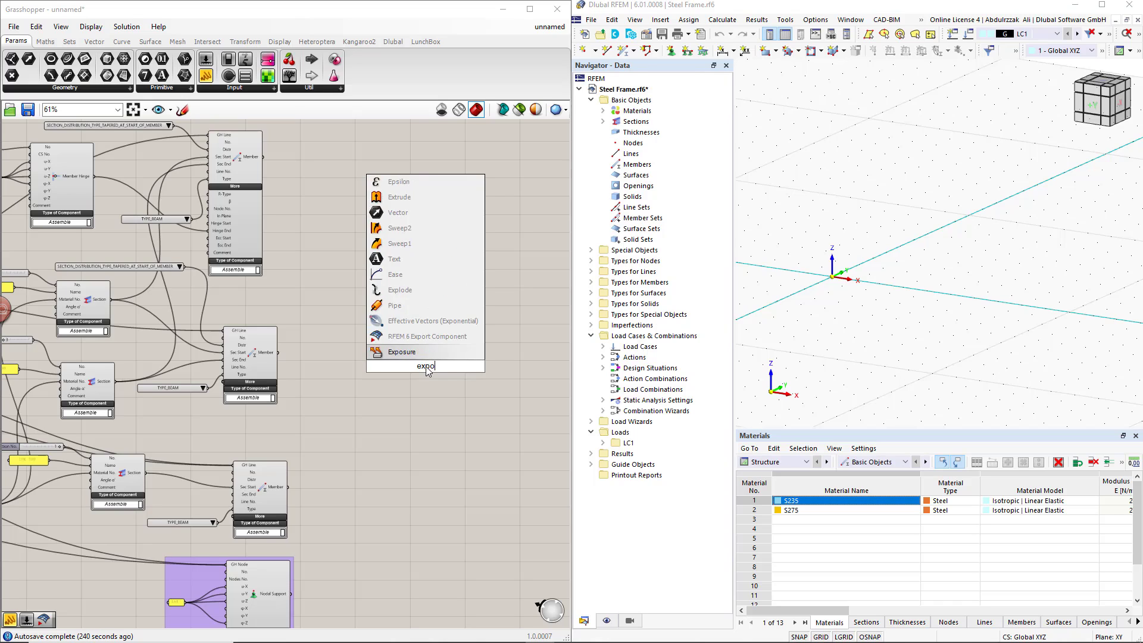
pyautogui.write('rt')
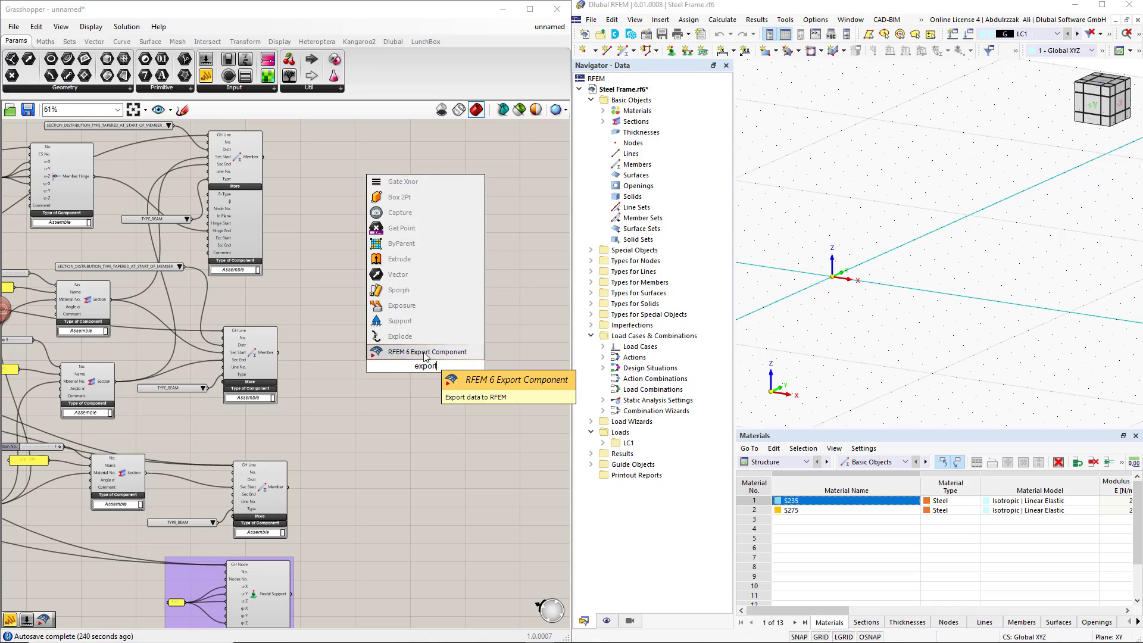
pyautogui.click(426, 352)
pyautogui.click(426, 374)
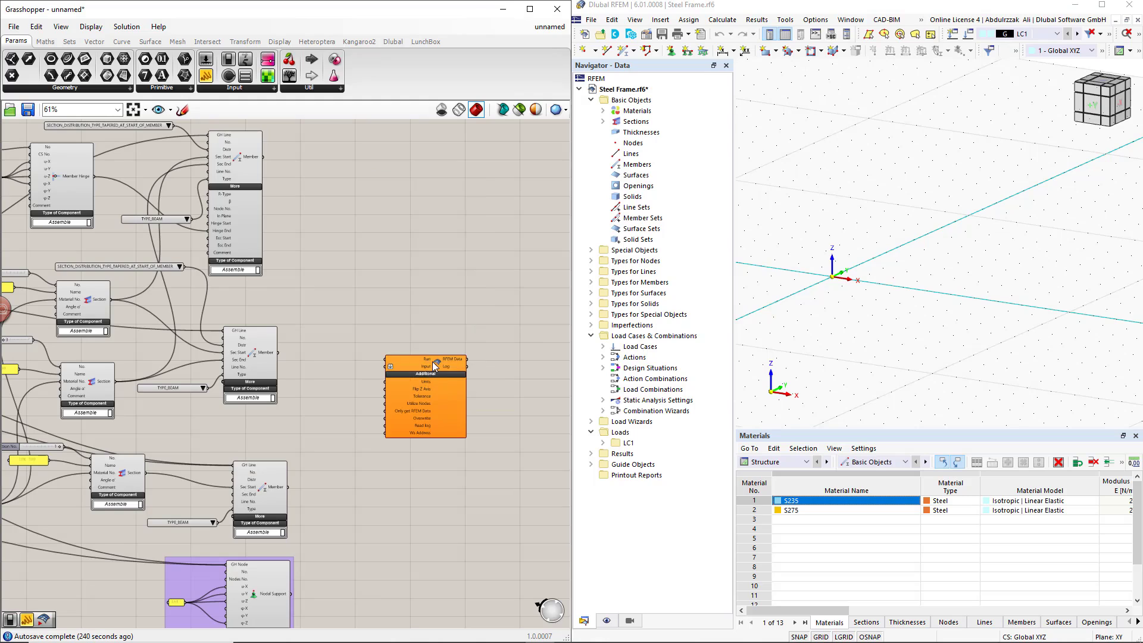
pyautogui.moveTo(432, 362); pyautogui.dragTo(486, 369)
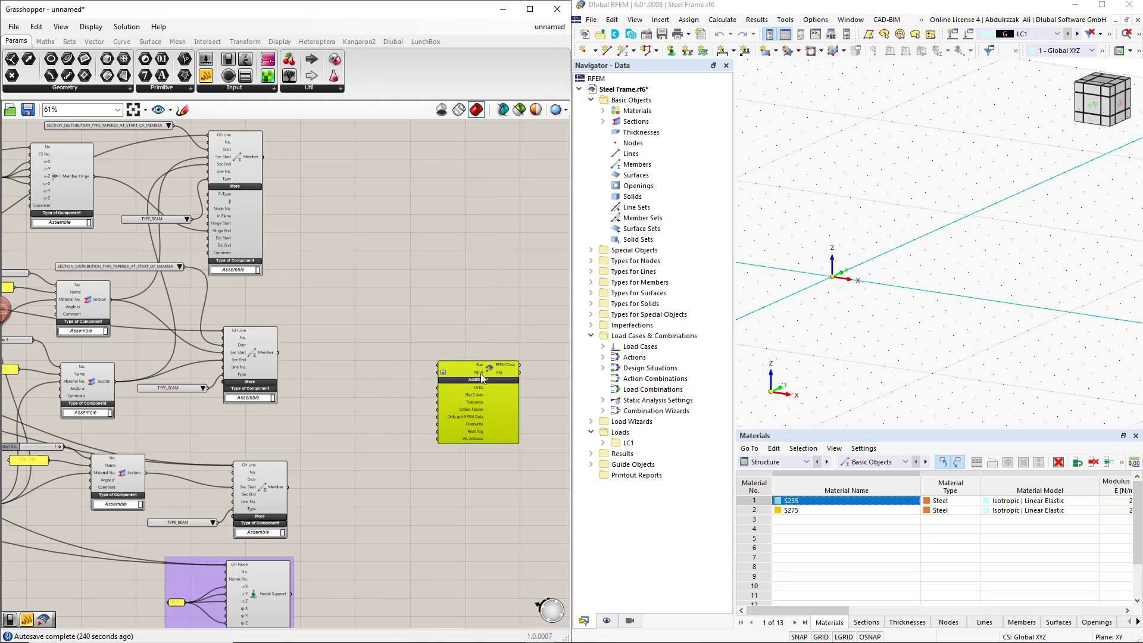
# Add a Boolean Toggle ahead of the export component and connect it to its Run input
pyautogui.doubleClick(388, 323)
pyautogui.write('bool')
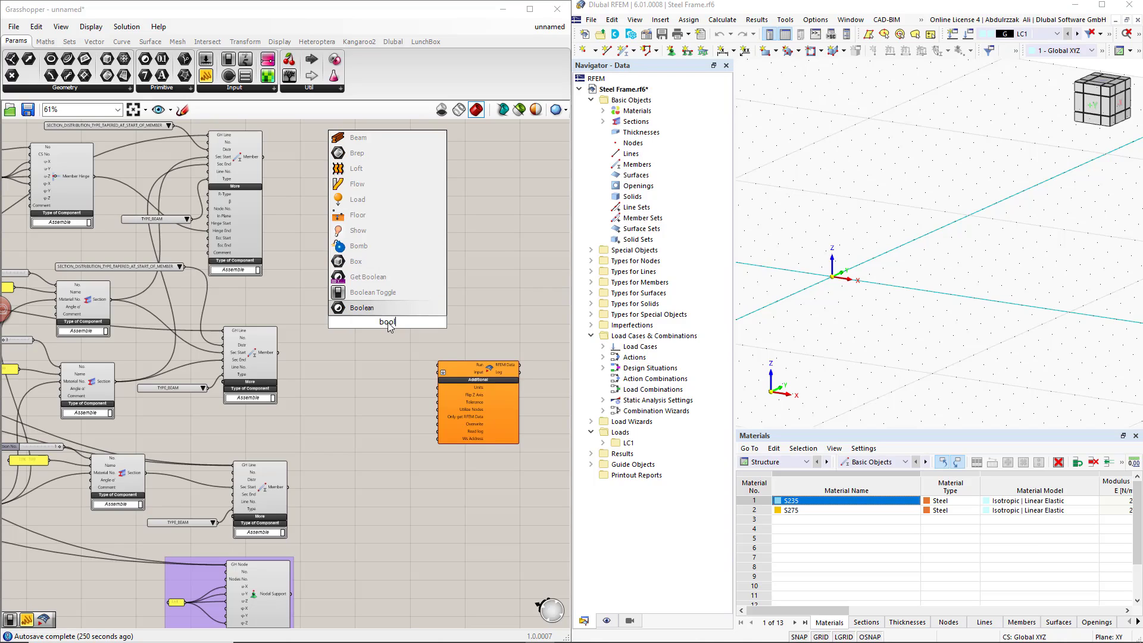
pyautogui.press('Up')
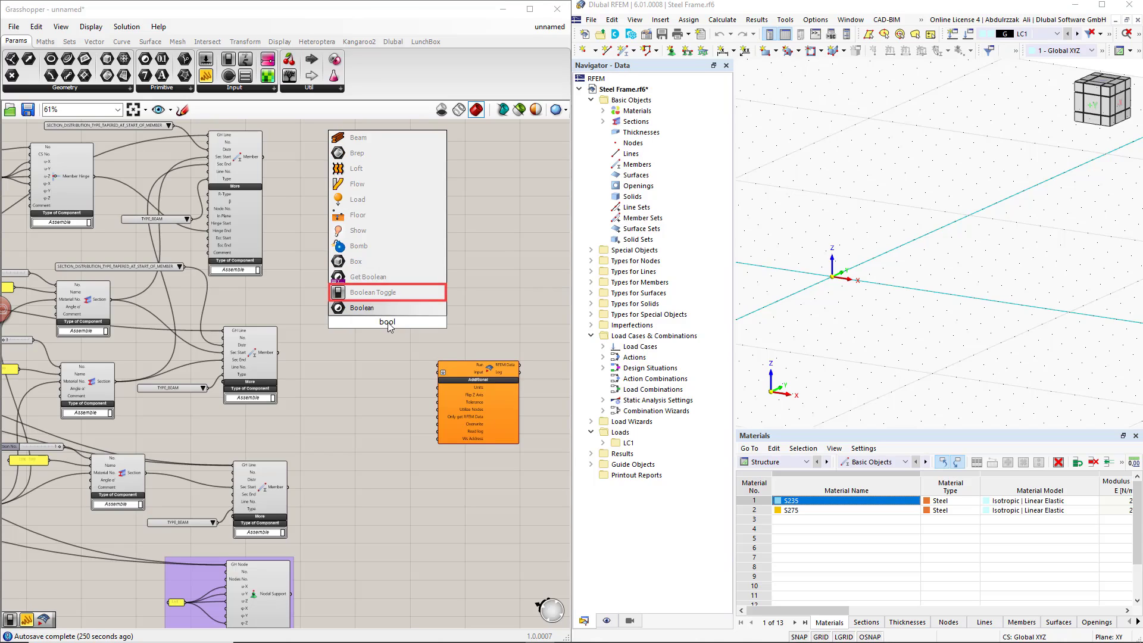
pyautogui.click(377, 291)
pyautogui.moveTo(408, 322); pyautogui.dragTo(437, 366)
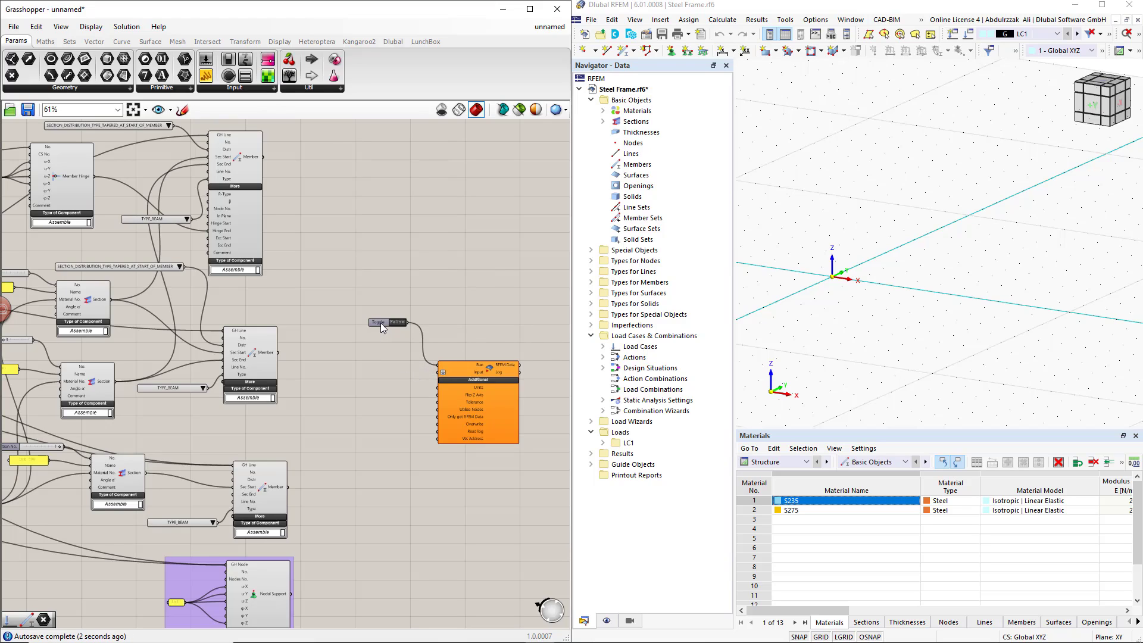
# Duplicate the Boolean Toggle, connect the copy to the export component's Overwrite input and set it to True
pyautogui.keyDown('alt'); pyautogui.moveTo(380, 323); pyautogui.dragTo(378, 411); pyautogui.keyUp('alt')
pyautogui.keyDown('alt'); pyautogui.moveTo(381, 456); pyautogui.dragTo(438, 424); pyautogui.keyUp('alt')
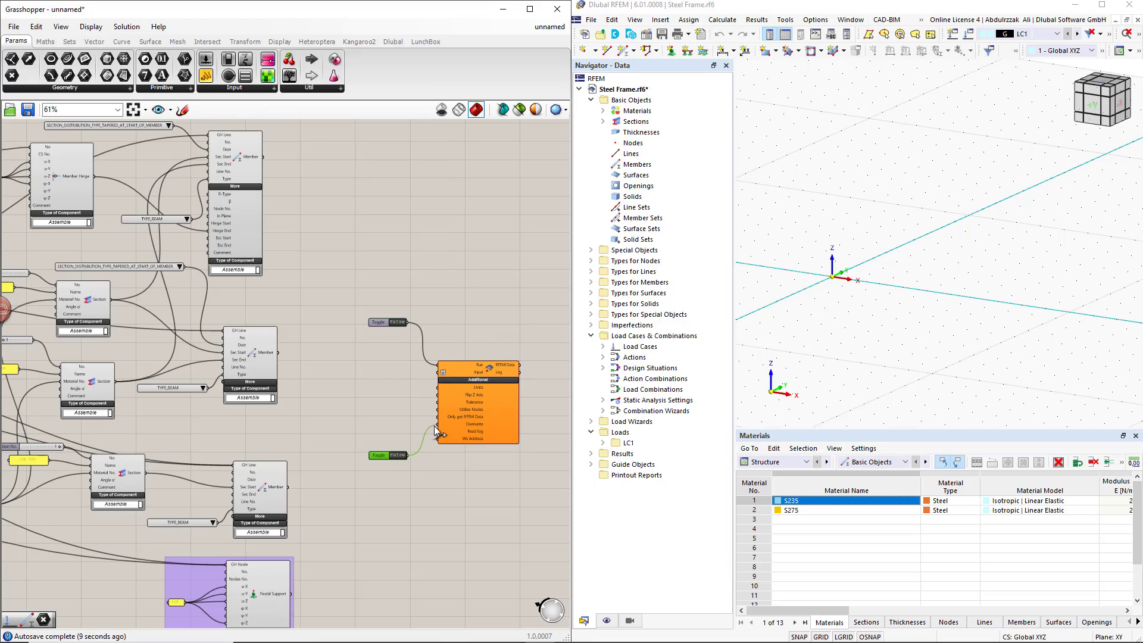
pyautogui.doubleClick(396, 456)
# Connect the Member Hinge, the two tapered beam Members and their two Sections to the export component's Input
pyautogui.moveTo(94, 176); pyautogui.dragTo(441, 373)
pyautogui.keyDown('shift'); pyautogui.moveTo(264, 157); pyautogui.dragTo(438, 373); pyautogui.keyUp('shift')
pyautogui.keyDown('shift'); pyautogui.moveTo(281, 355); pyautogui.dragTo(439, 374); pyautogui.keyUp('shift')
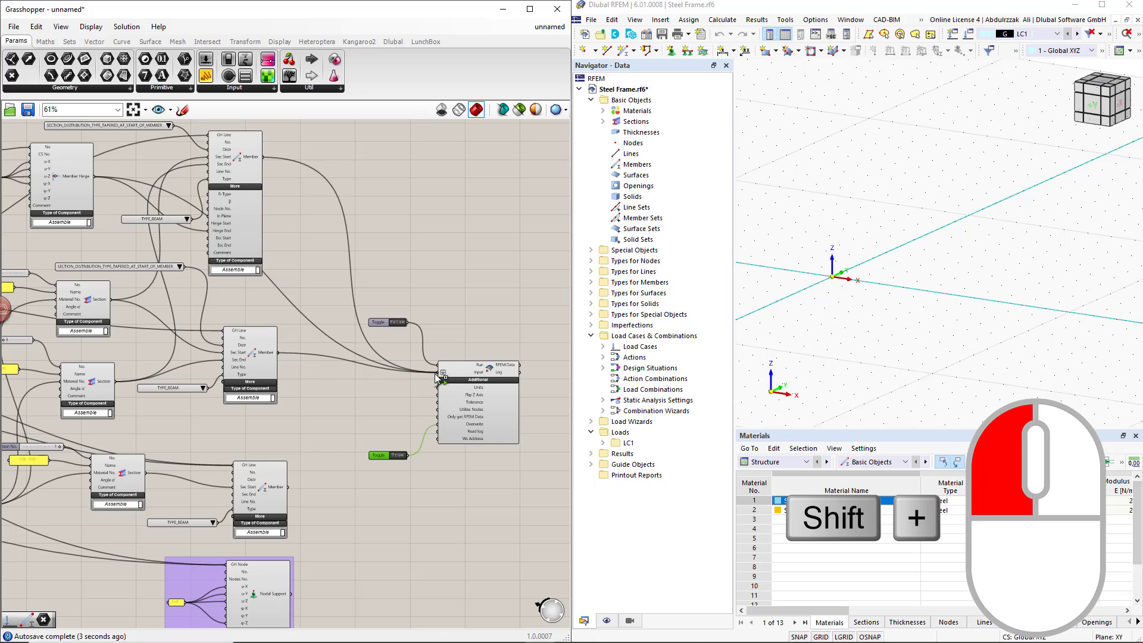
pyautogui.keyDown('shift'); pyautogui.moveTo(111, 299); pyautogui.dragTo(438, 374); pyautogui.keyUp('shift')
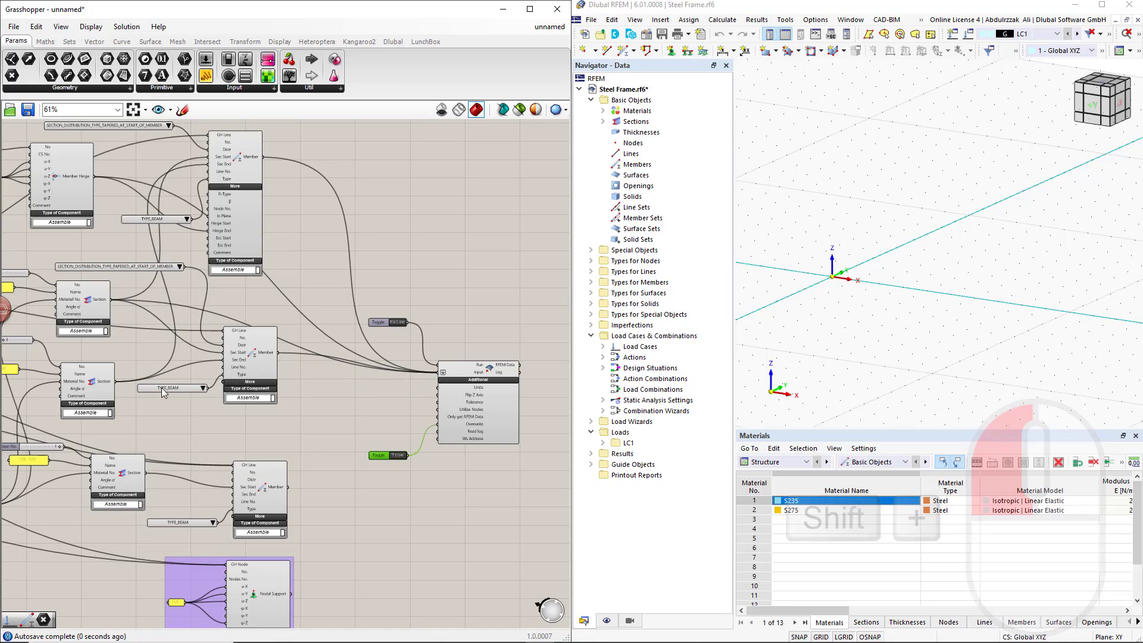
pyautogui.keyDown('shift'); pyautogui.moveTo(116, 381); pyautogui.dragTo(437, 373); pyautogui.keyUp('shift')
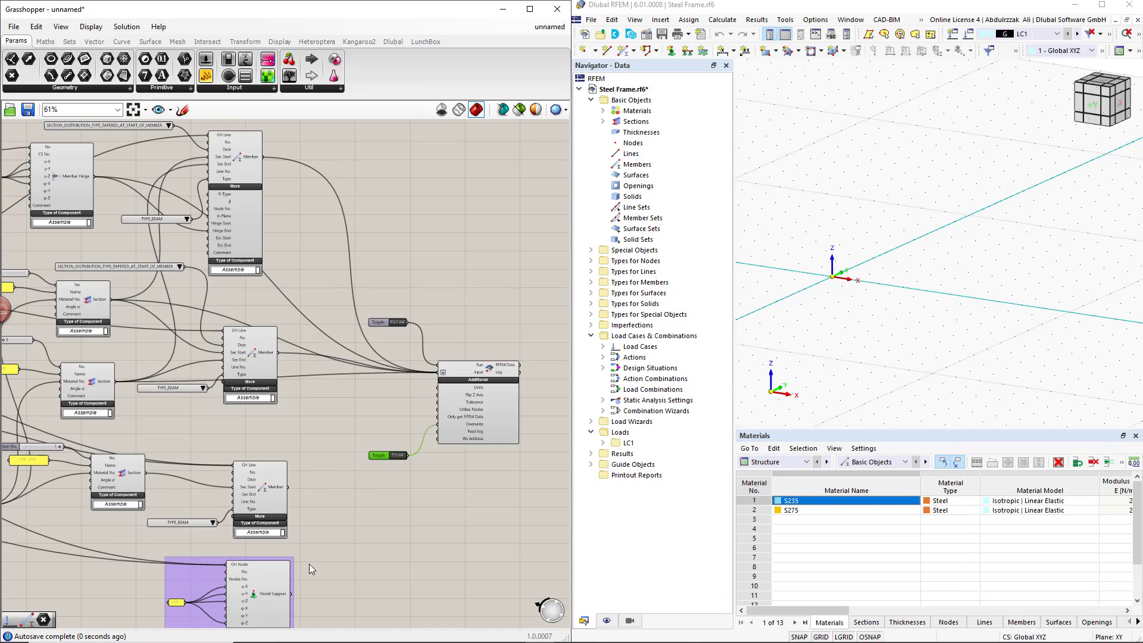
# Add the Nodal Support, the column Member, its Section and the Material to the export component's Input connections
pyautogui.keyDown('shift'); pyautogui.moveTo(294, 600); pyautogui.dragTo(438, 374); pyautogui.keyUp('shift')
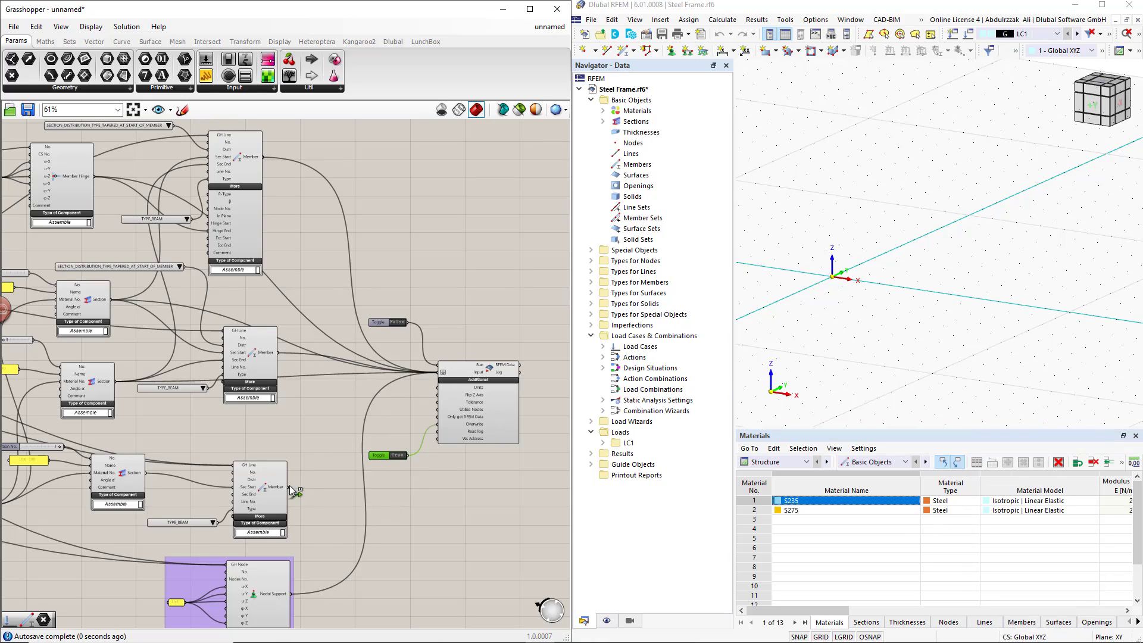
pyautogui.keyDown('shift'); pyautogui.moveTo(288, 487); pyautogui.dragTo(438, 373); pyautogui.keyUp('shift')
pyautogui.keyDown('shift'); pyautogui.moveTo(177, 470); pyautogui.dragTo(439, 373); pyautogui.keyUp('shift')
pyautogui.scroll(-1, 304, 422)
pyautogui.moveTo(145, 503); pyautogui.dragTo(201, 495, button='right')
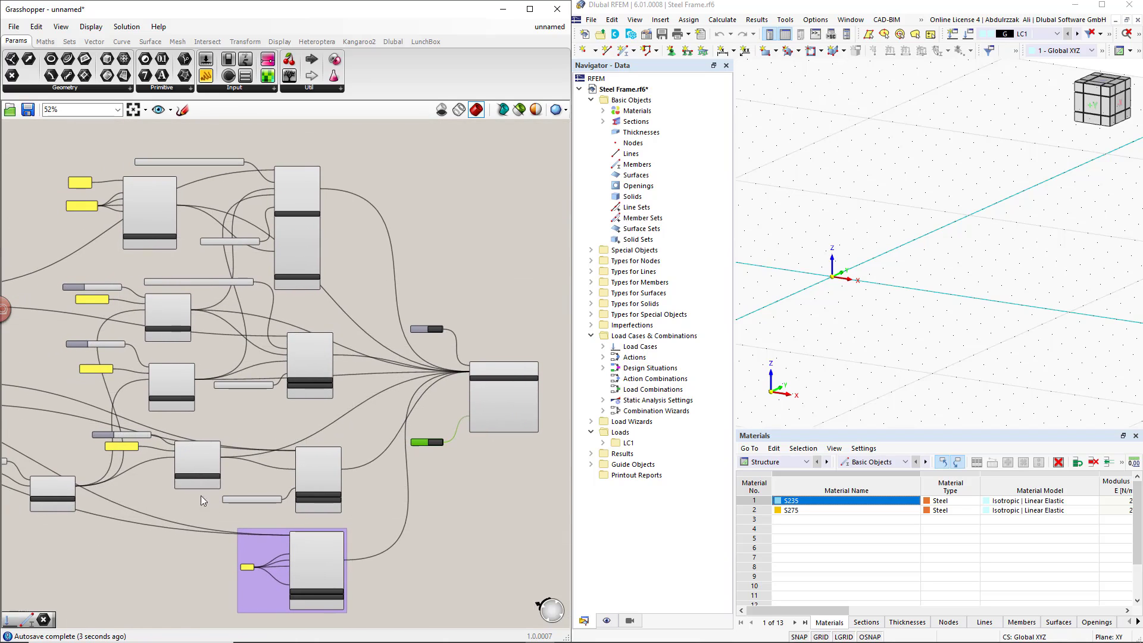
pyautogui.keyDown('shift'); pyautogui.moveTo(77, 485); pyautogui.dragTo(469, 373); pyautogui.keyUp('shift')
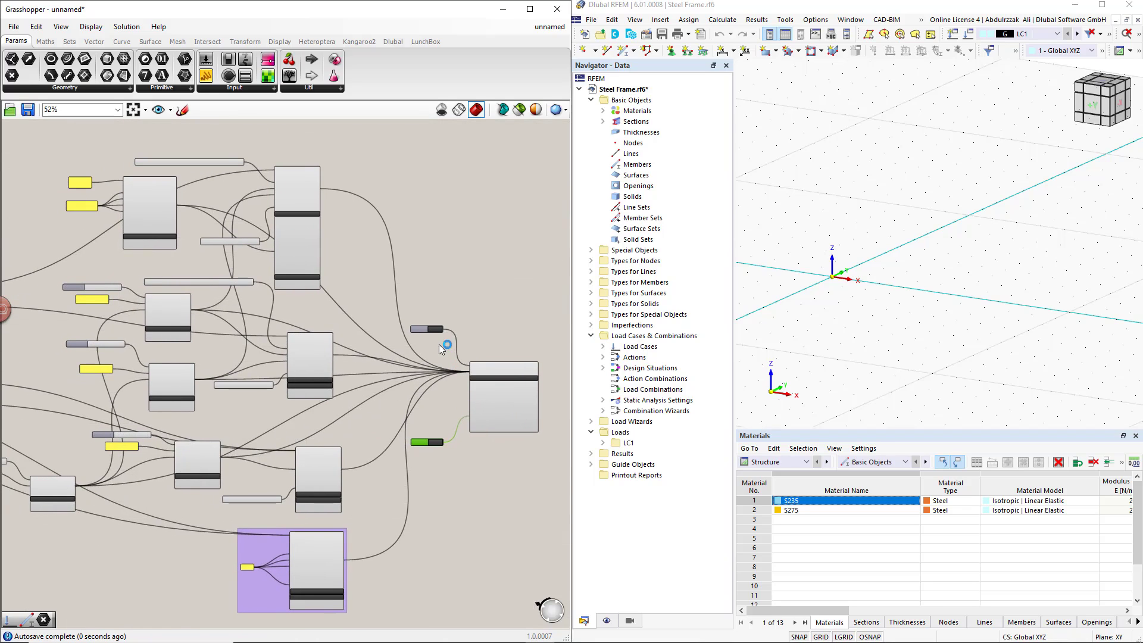
# Set the Run toggle to True to export the frame, and abort the external application's connection in RFEM
pyautogui.scroll(1, 434, 331)
pyautogui.doubleClick(431, 327)
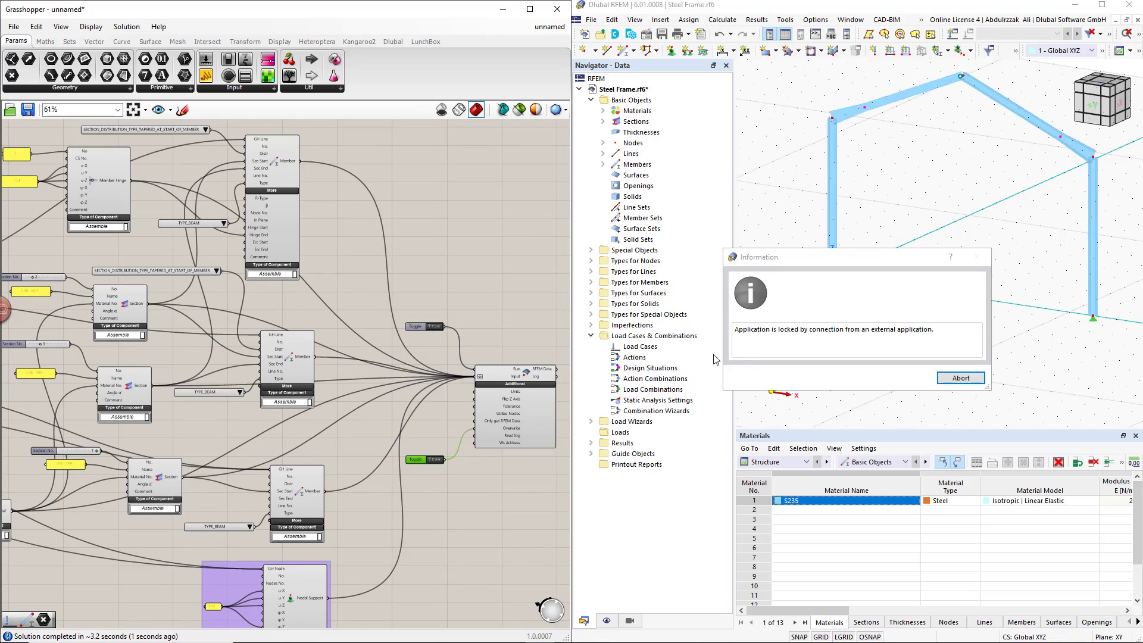
pyautogui.click(958, 380)
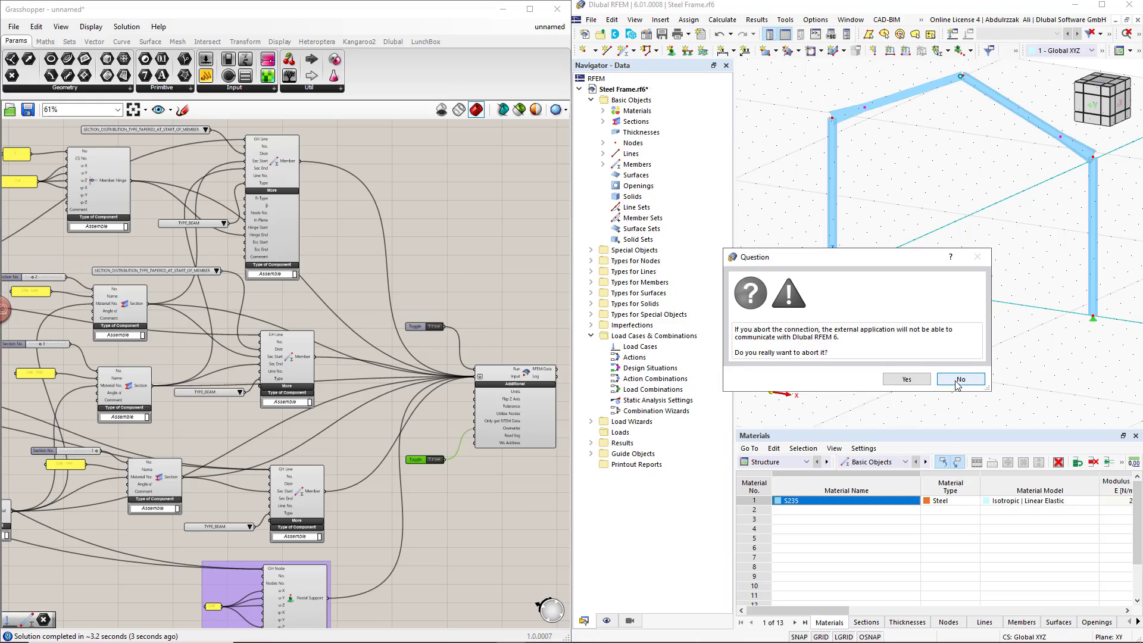
pyautogui.click(917, 383)
pyautogui.scroll(-1, 927, 369)
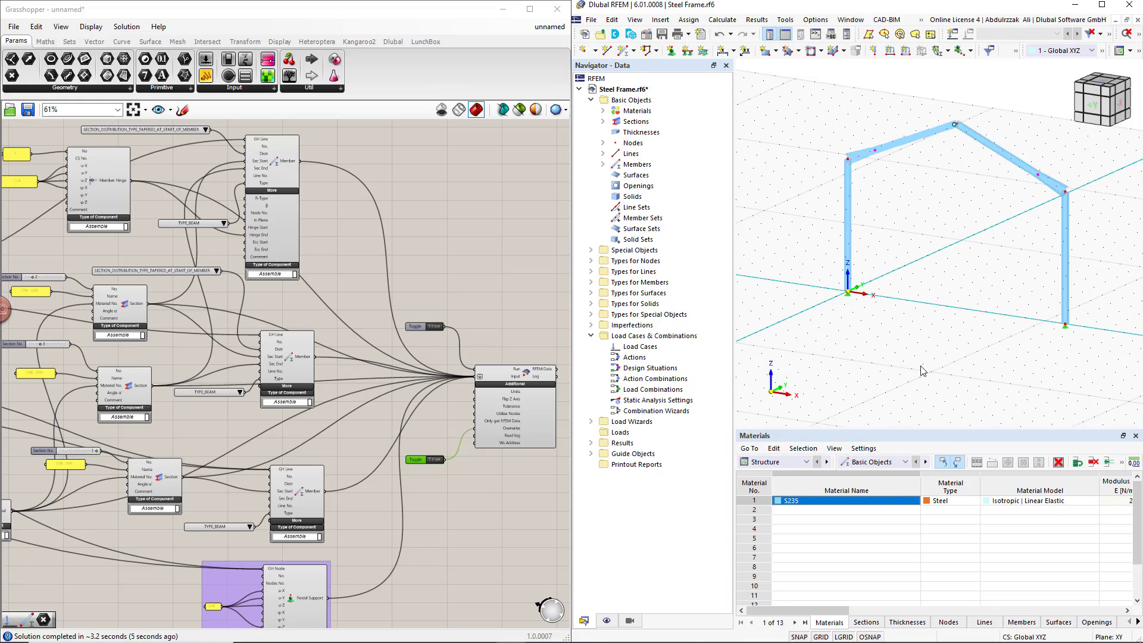
# Set the Width slider in the Parameters group to 15
pyautogui.scroll(-3, 381, 400)
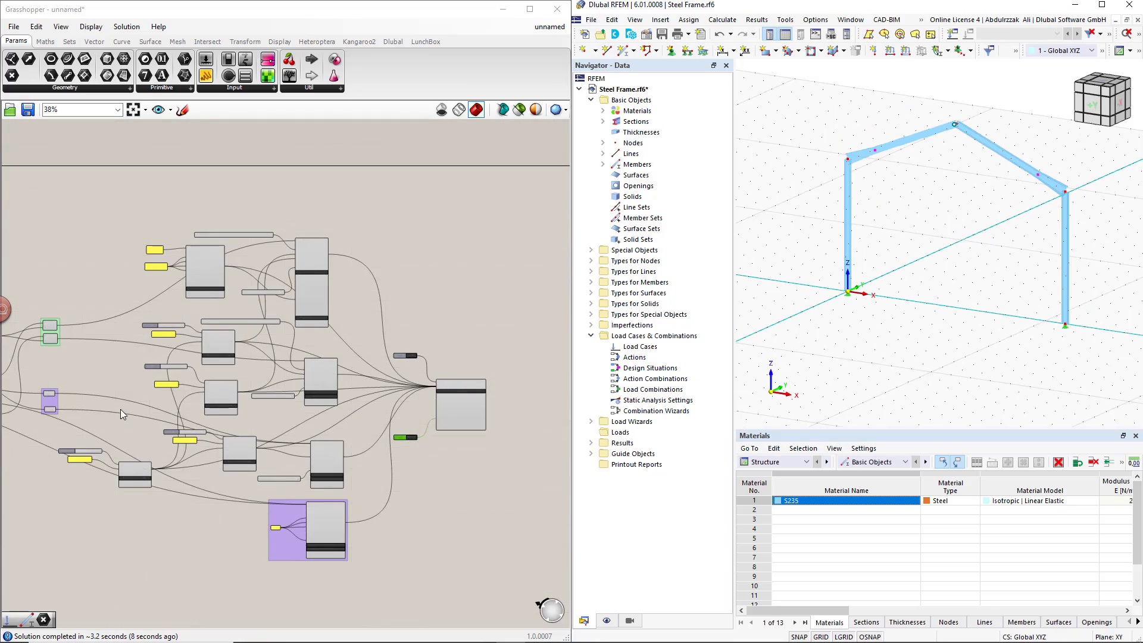
pyautogui.moveTo(115, 372); pyautogui.dragTo(452, 393, button='right')
pyautogui.scroll(5, 212, 411)
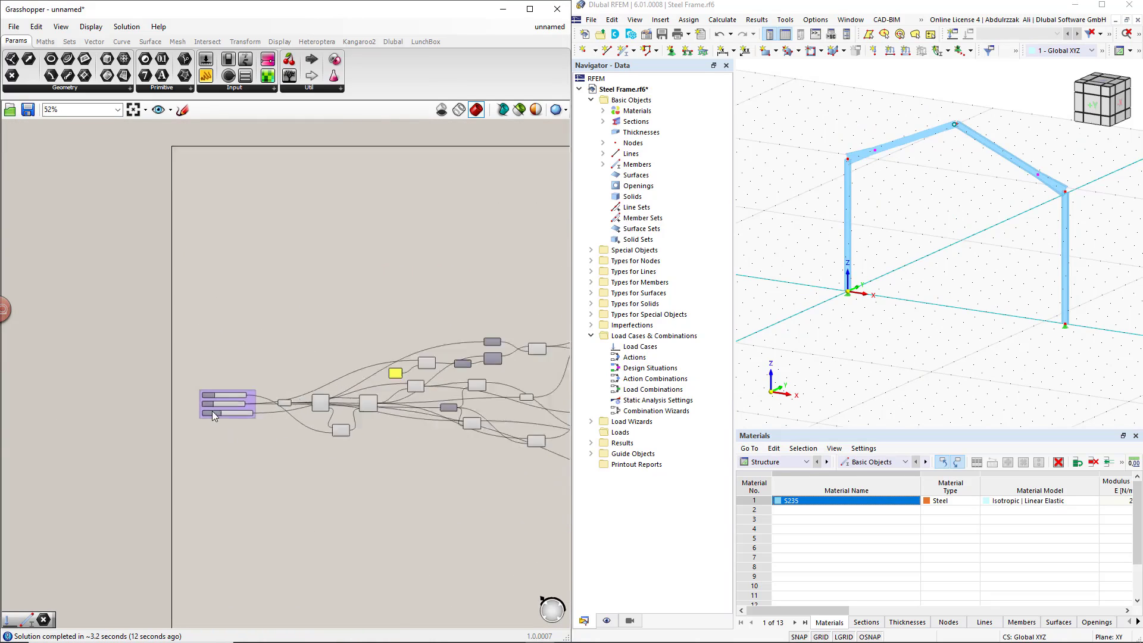
pyautogui.scroll(1, 220, 417)
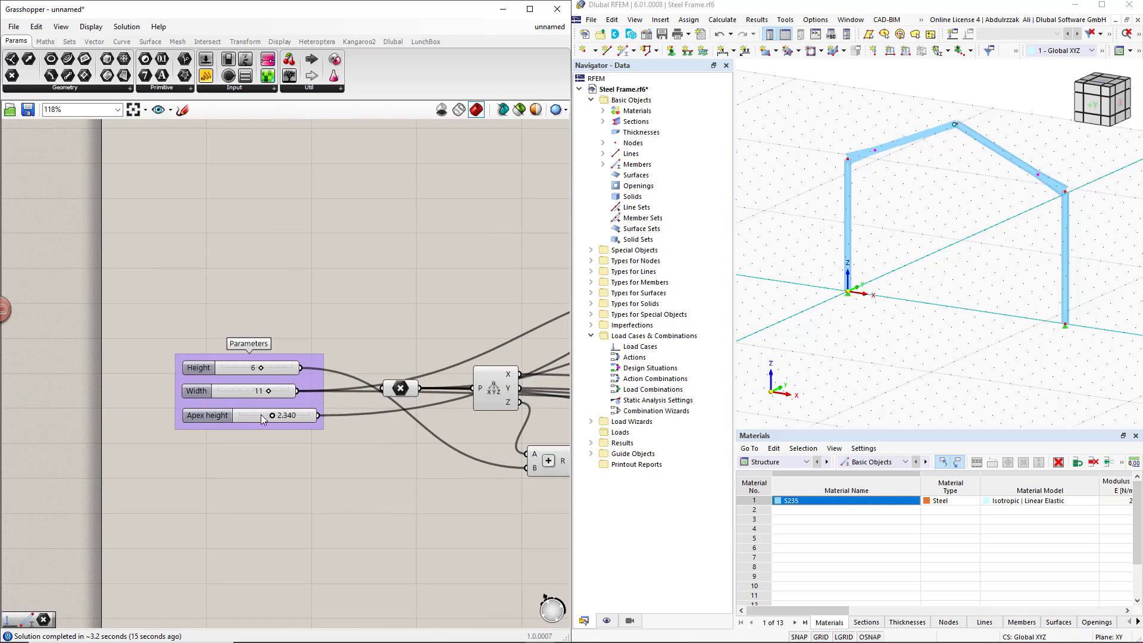
pyautogui.doubleClick(258, 393)
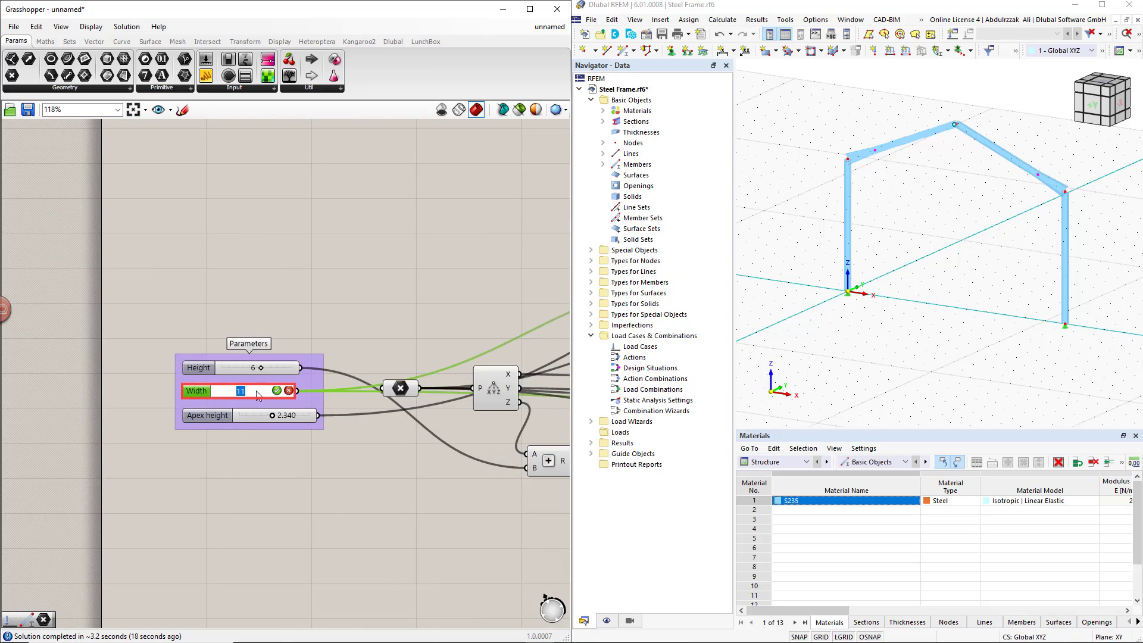
pyautogui.write('15')
pyautogui.press('Return')
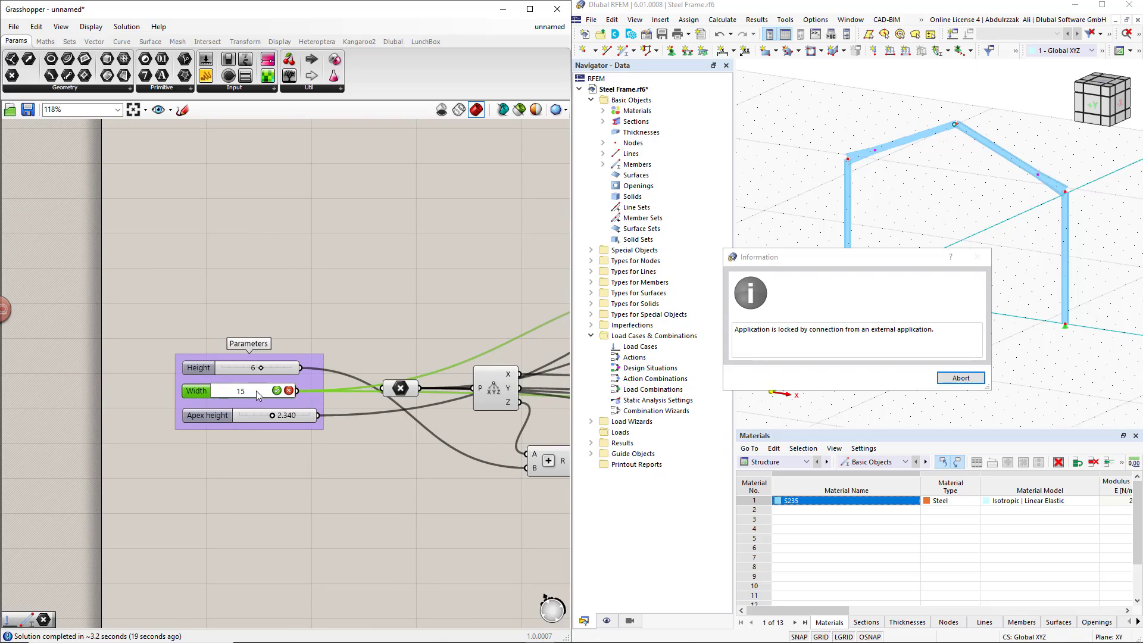
# Switch to RFEM, abort the external application's connection lock and bring the whole widened frame into view
pyautogui.click(956, 379)
pyautogui.click(908, 379)
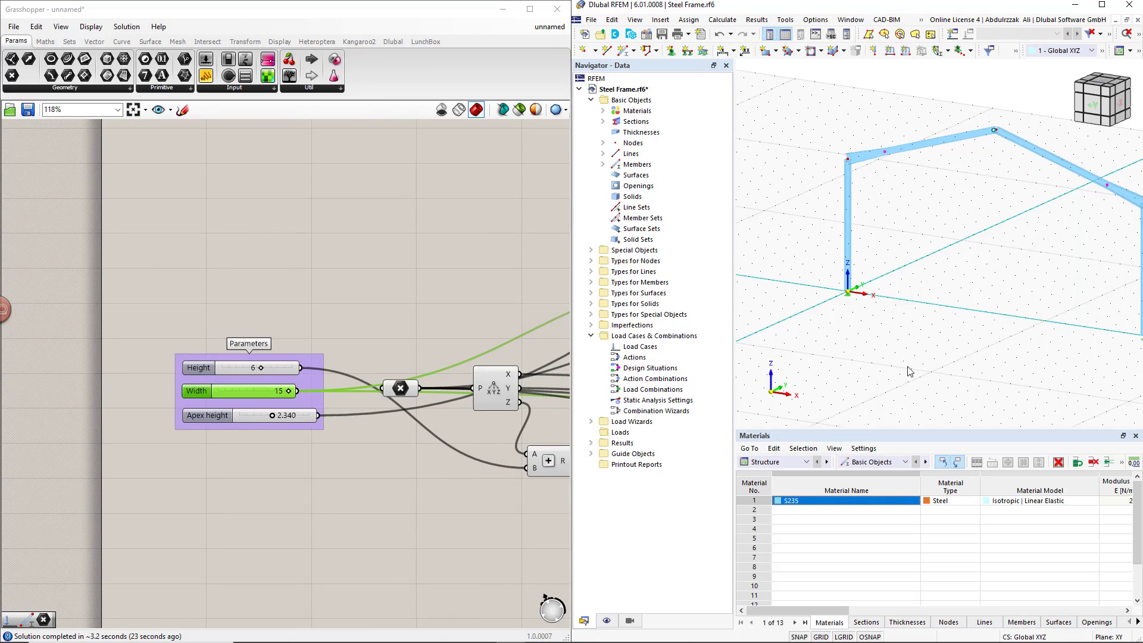
pyautogui.scroll(-1, 910, 371)
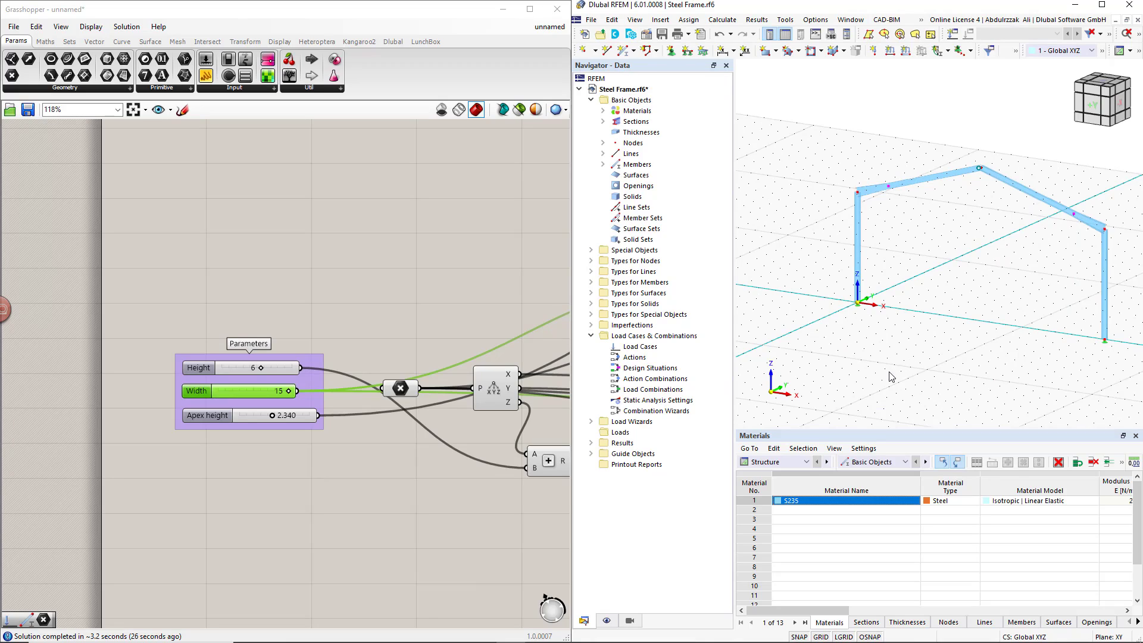